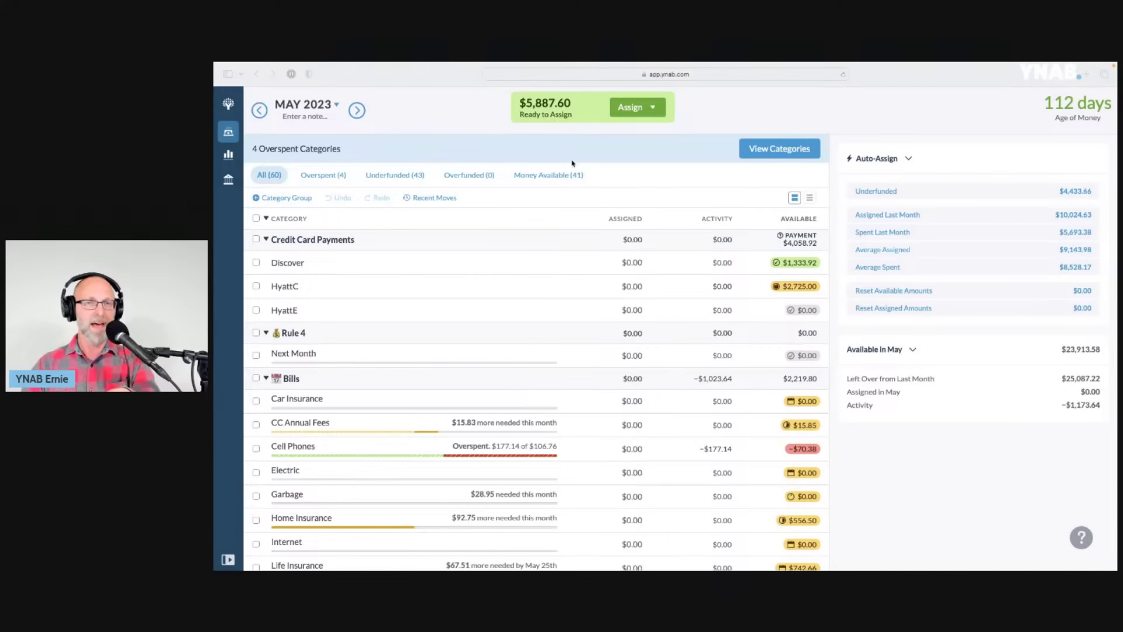
- Assign $104.81 to the Healthcare category under True Expenses for May 2023
scroll(557, 332, "down", 3)
scroll(557, 333, "down", 10)
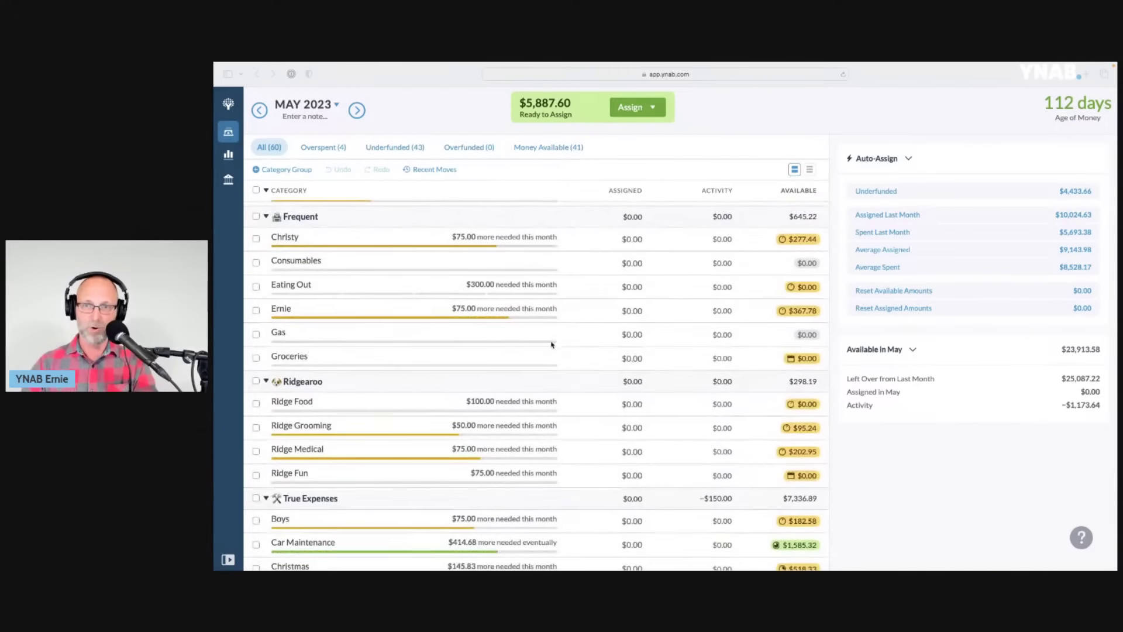
scroll(557, 332, "down", 5)
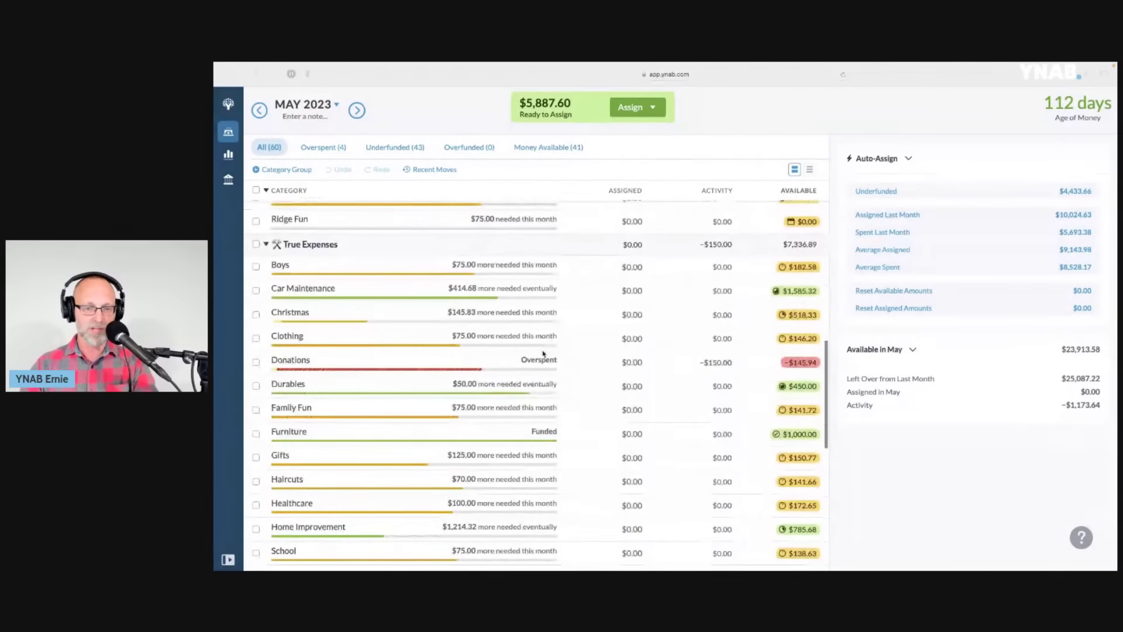
scroll(556, 467, "down", 1)
left_click(585, 447)
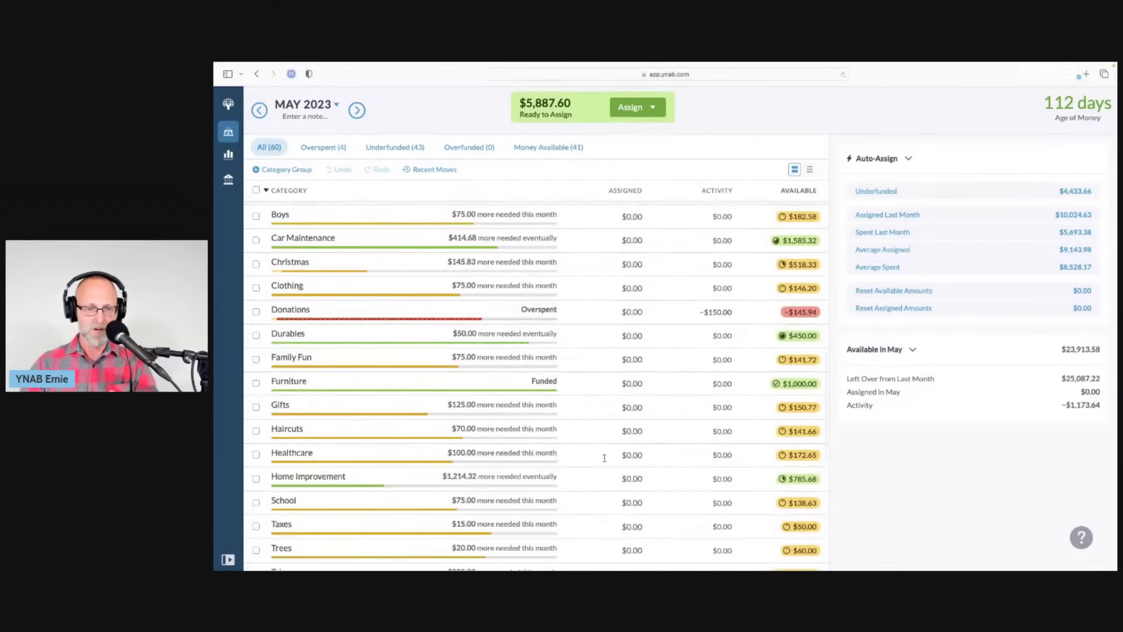
left_click(605, 455)
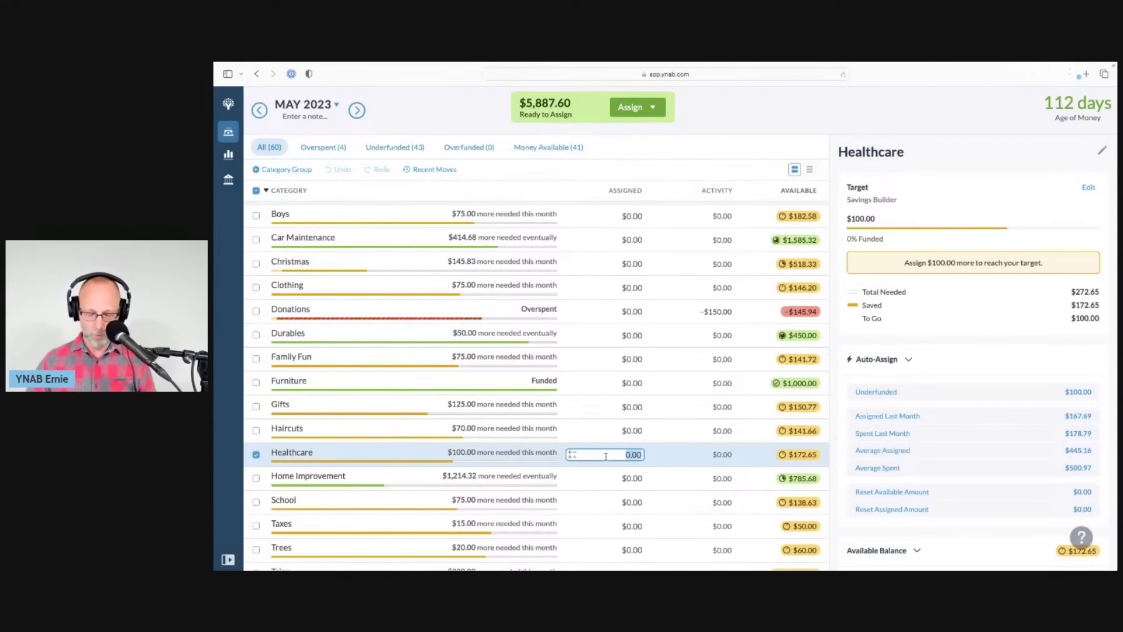
type("104")
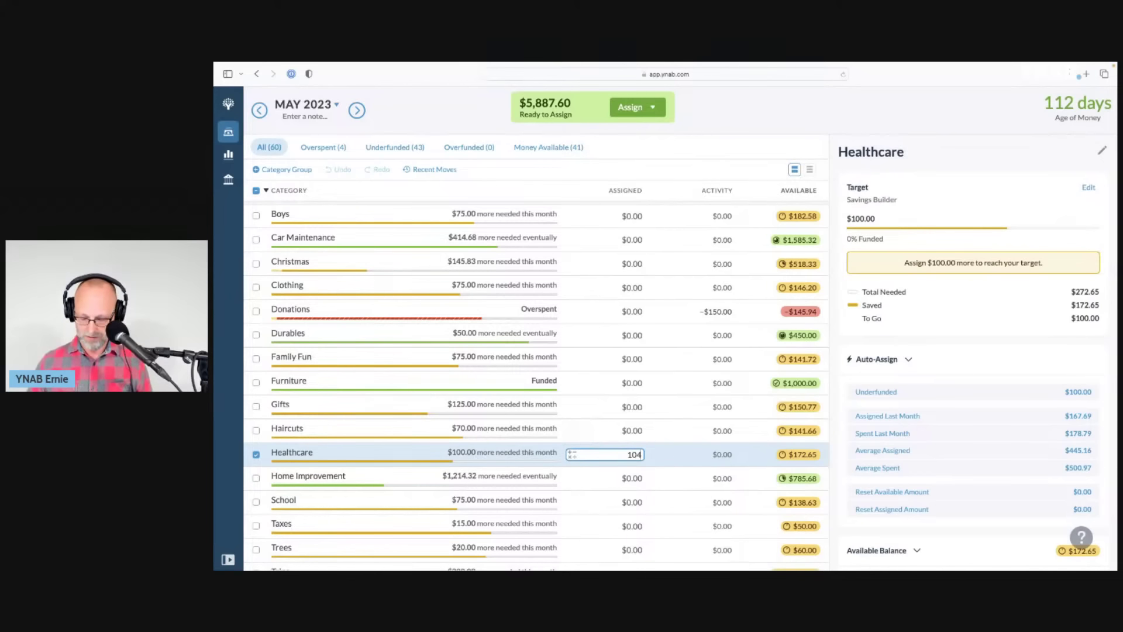
type(".81")
key("Return")
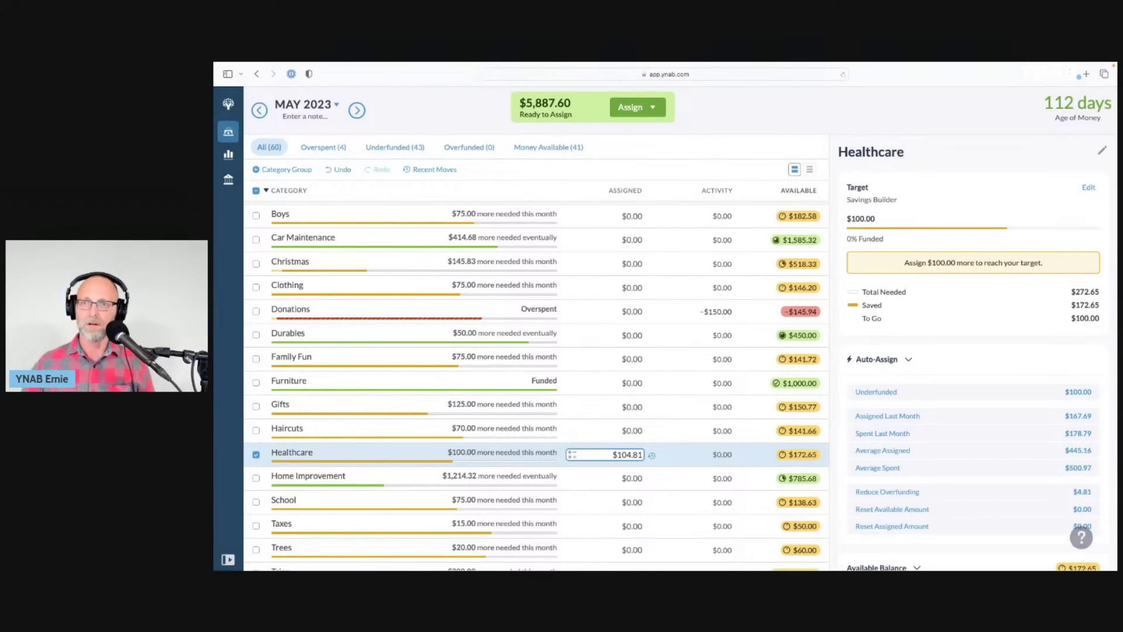
left_click(256, 455)
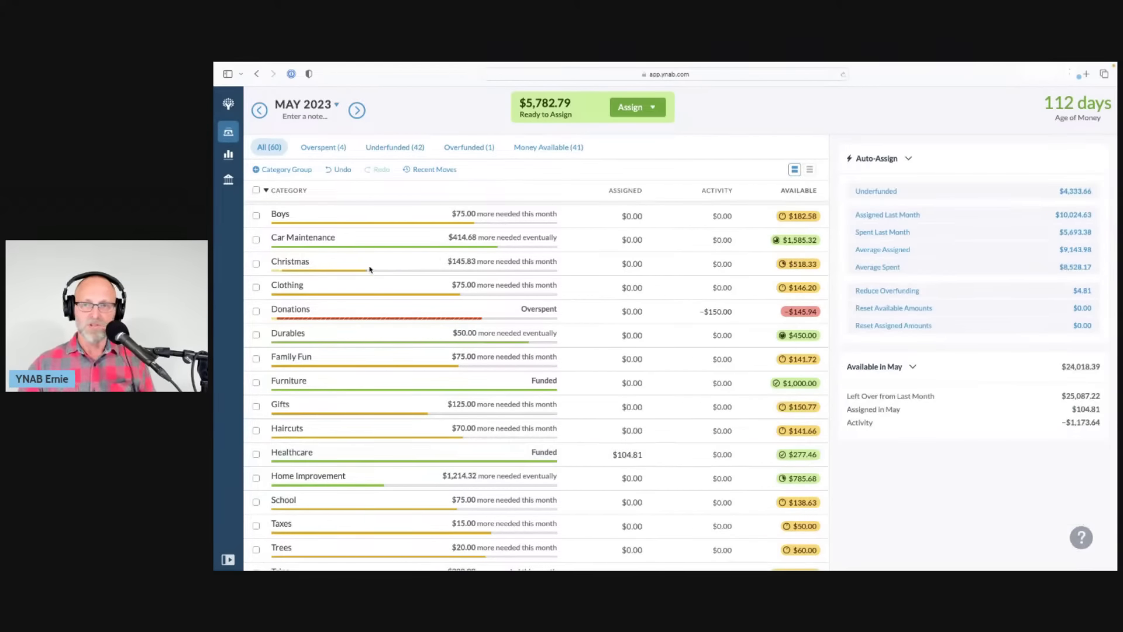
- View only the overspent and underfunded categories in turn, and return to showing all categories
scroll(372, 272, "up", 10)
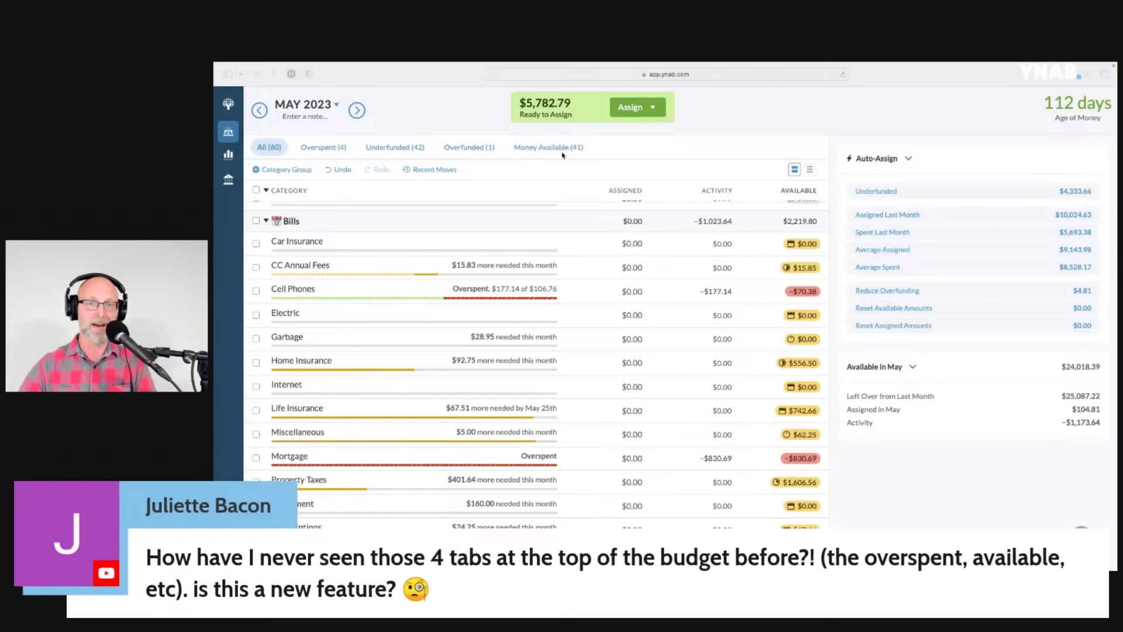
left_click(315, 149)
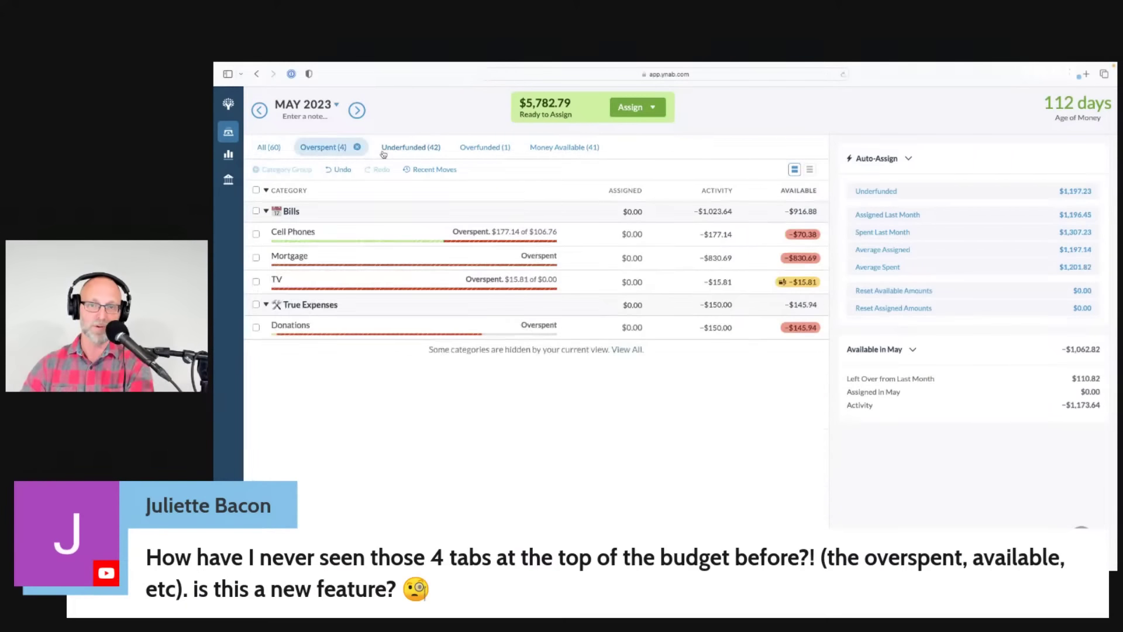
left_click(383, 152)
left_click(276, 177)
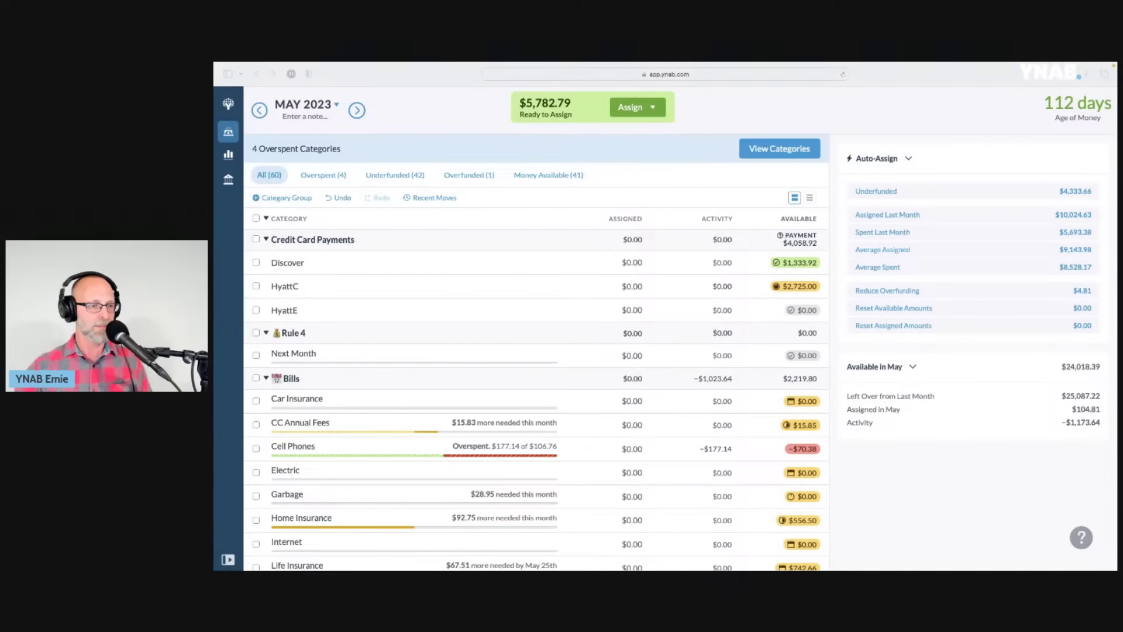
- Assign $74.11 to the Car Insurance category in the Bills group
scroll(456, 301, "down", 1)
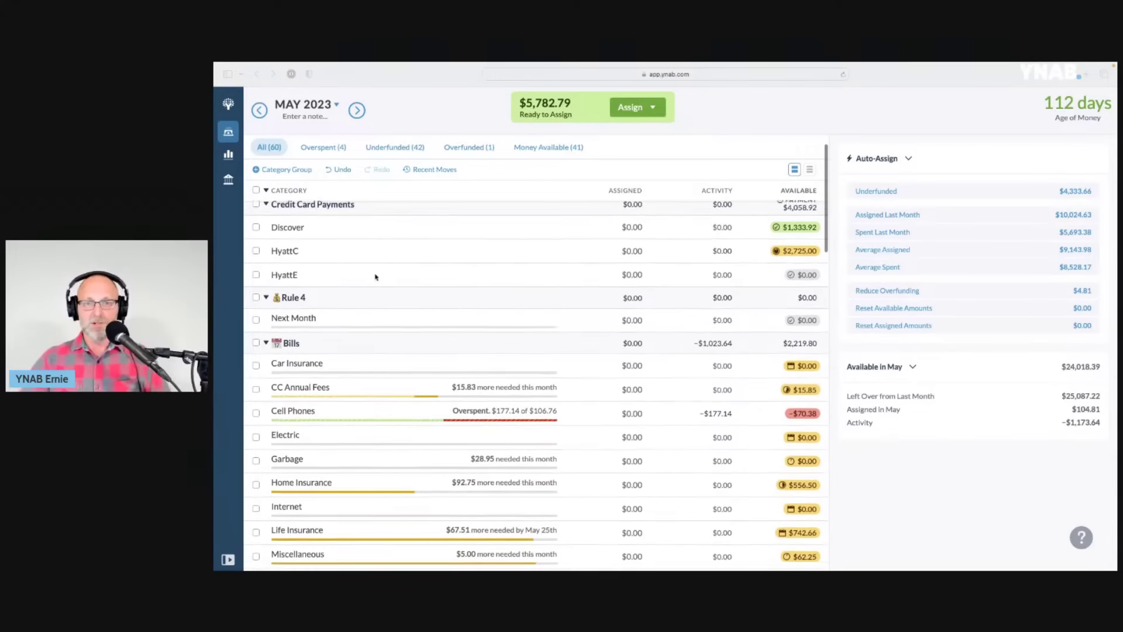
scroll(375, 277, "up", 1)
scroll(351, 260, "down", 1)
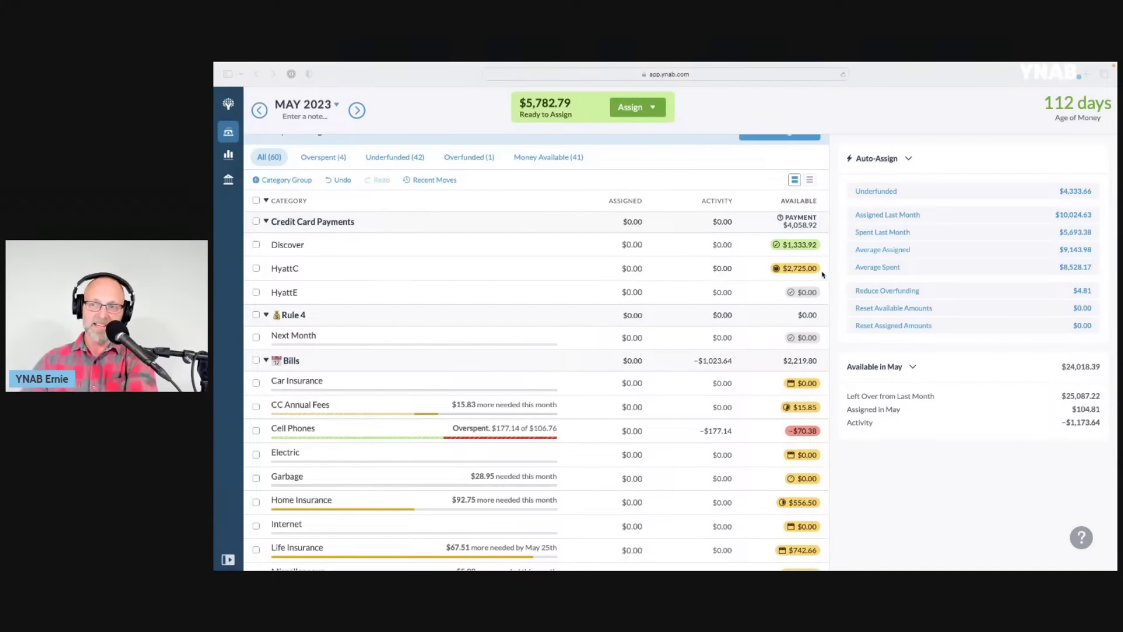
scroll(597, 371, "down", 2)
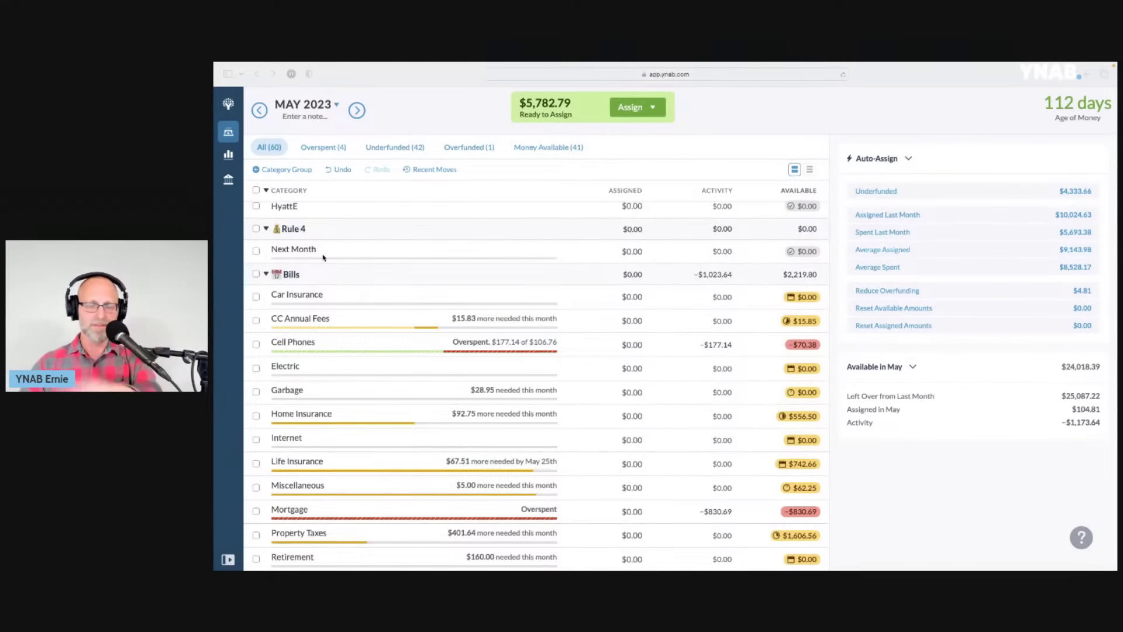
scroll(328, 260, "down", 1)
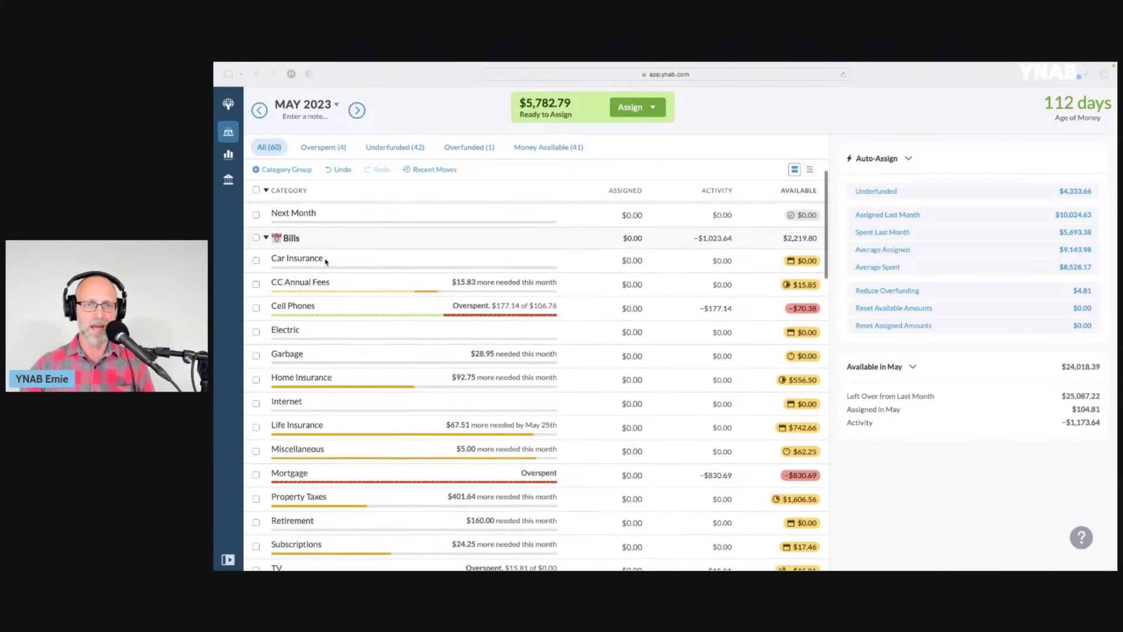
scroll(340, 244, "up", 1)
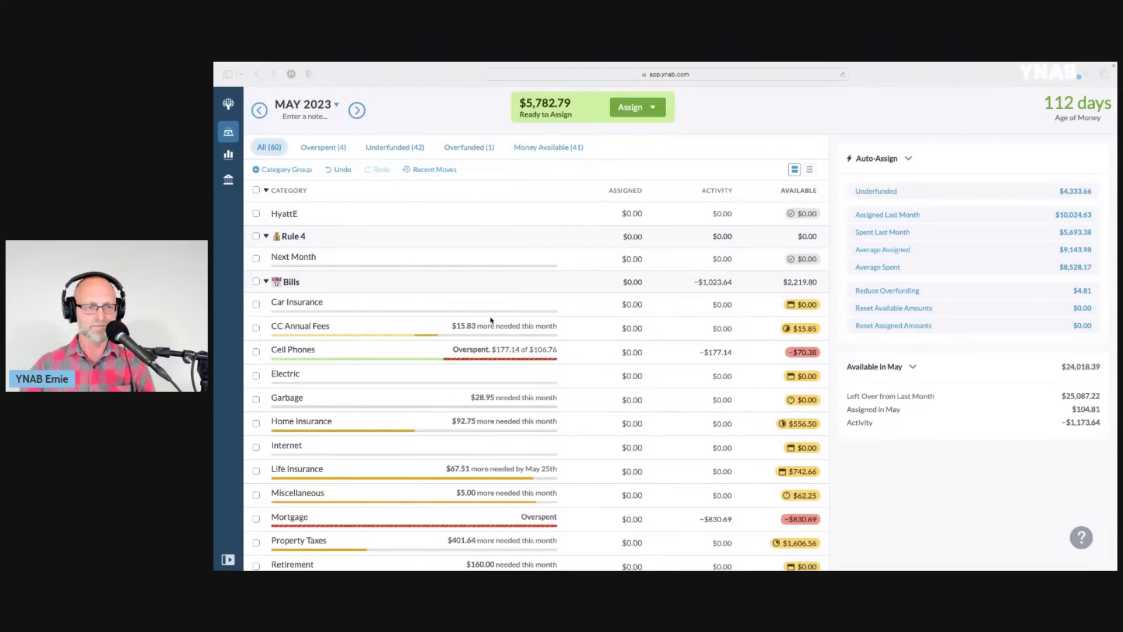
scroll(318, 303, "down", 2)
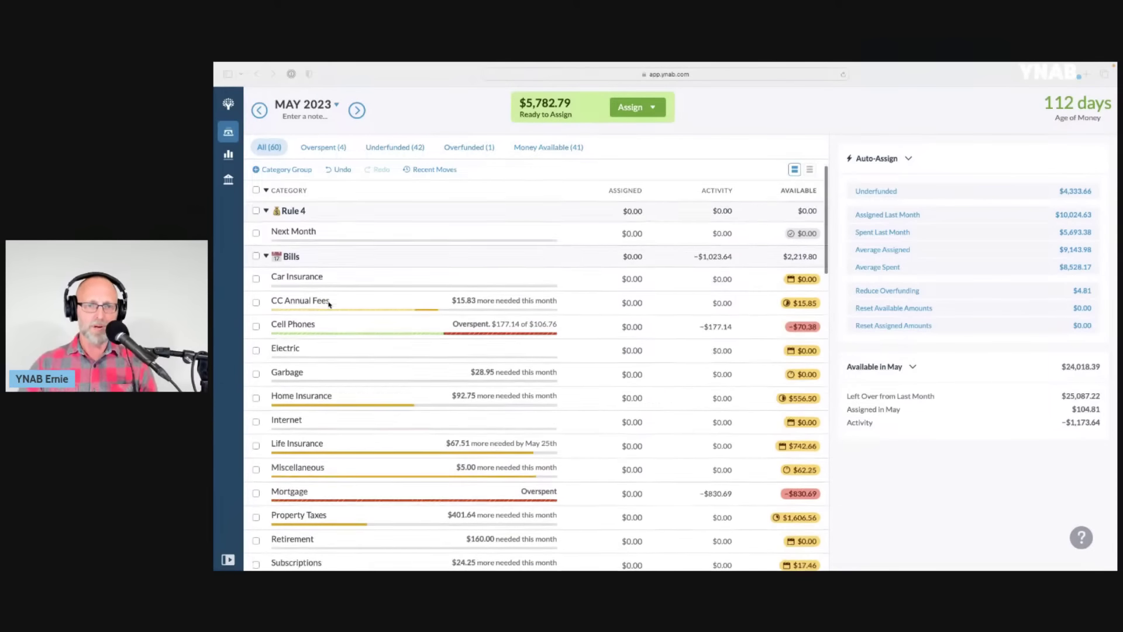
left_click(289, 250)
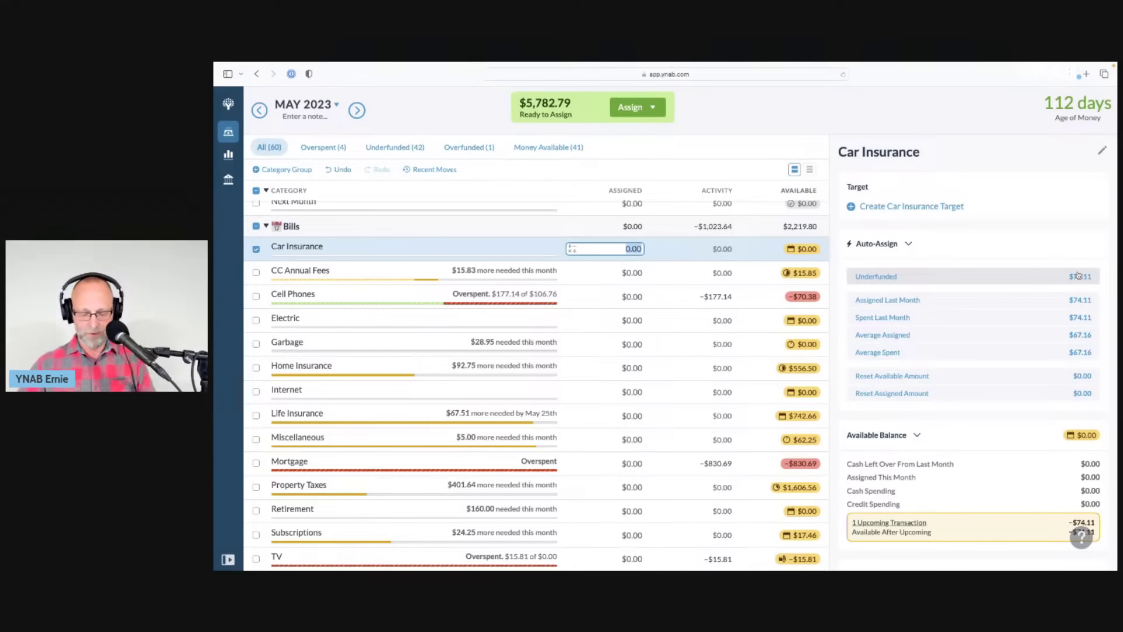
type("74.11")
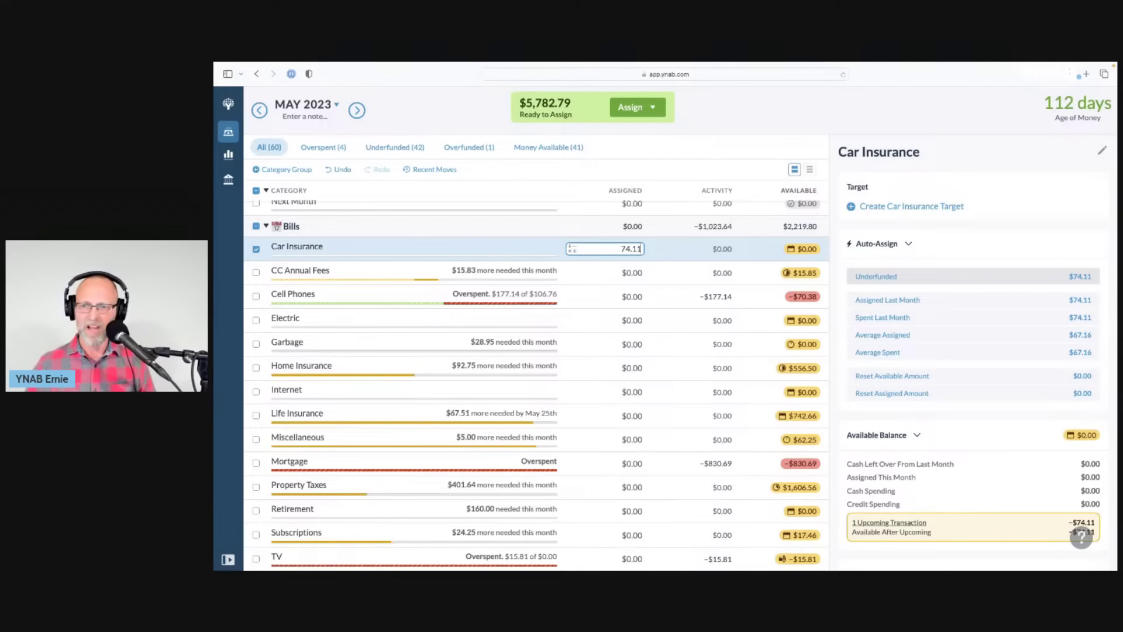
key("Return")
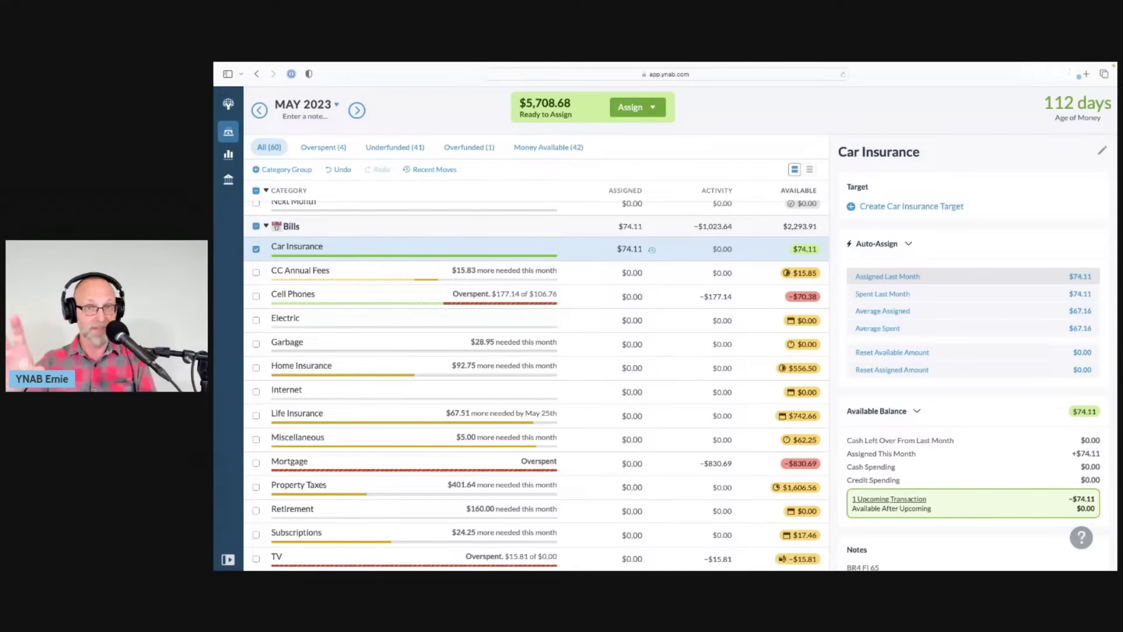
left_click(621, 248)
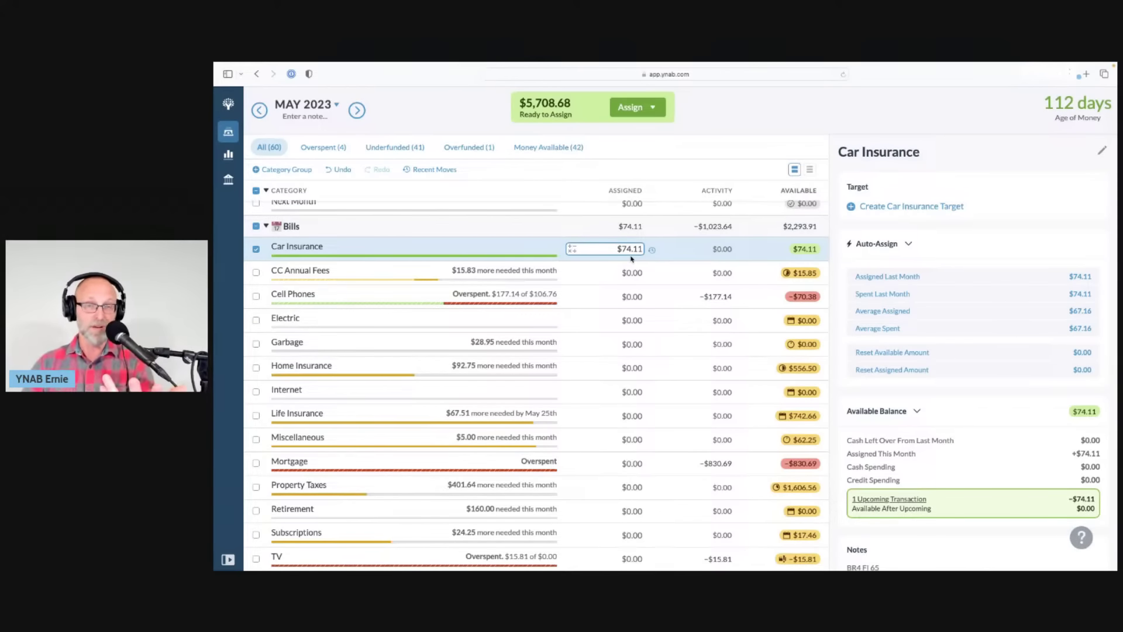
left_click(501, 240)
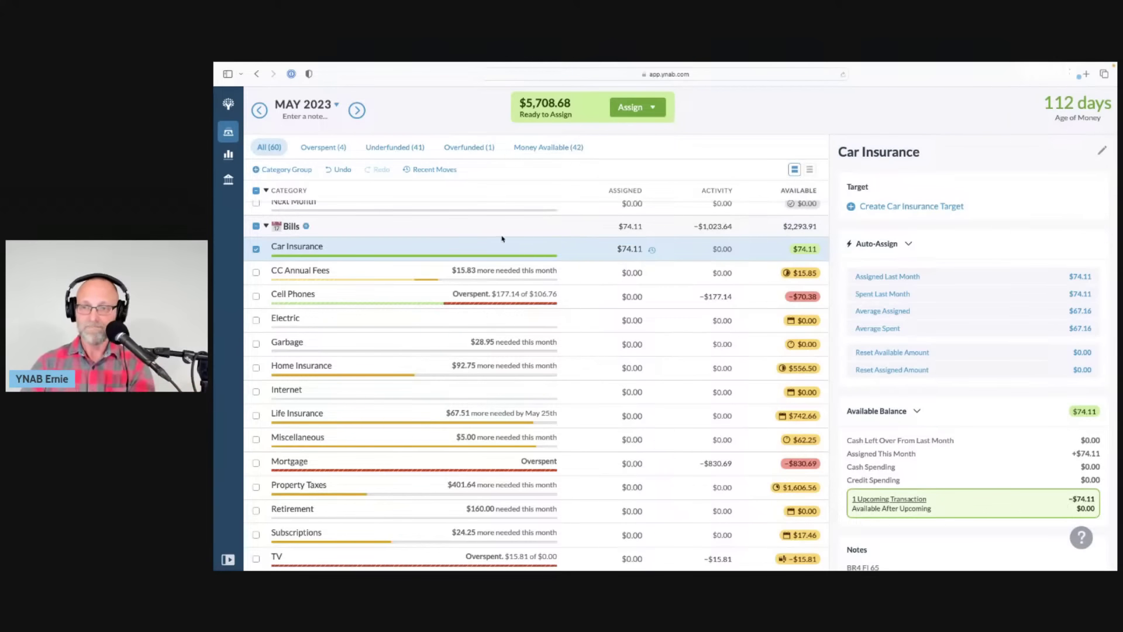
left_click(256, 251)
- Assign $15.83 to the CC Annual Fees category in the Bills group
left_click(257, 273)
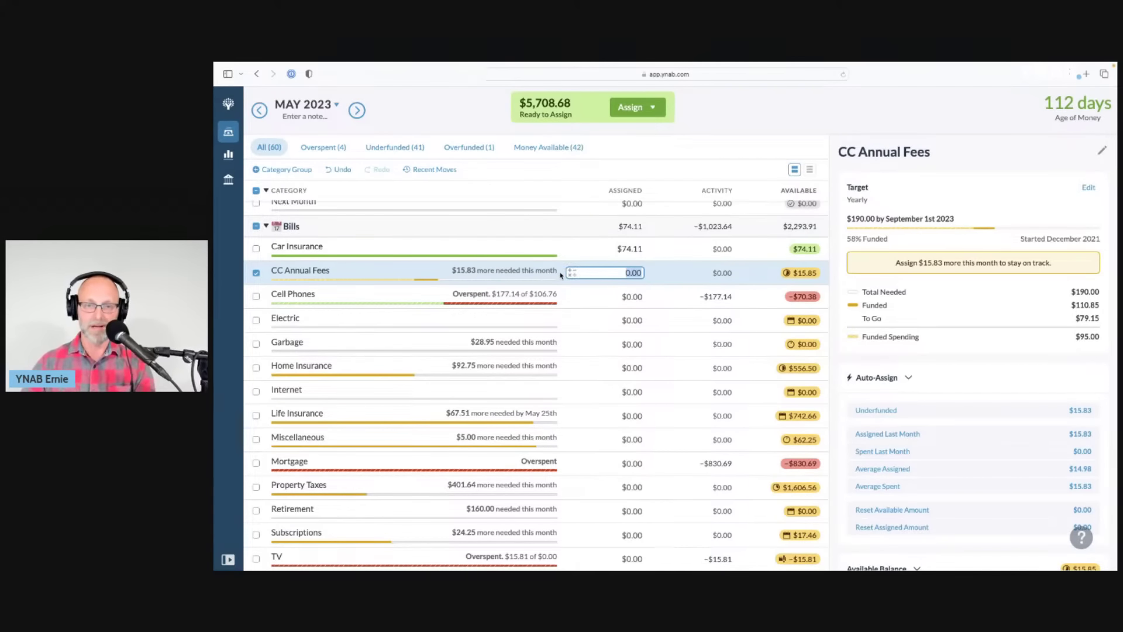
type("15")
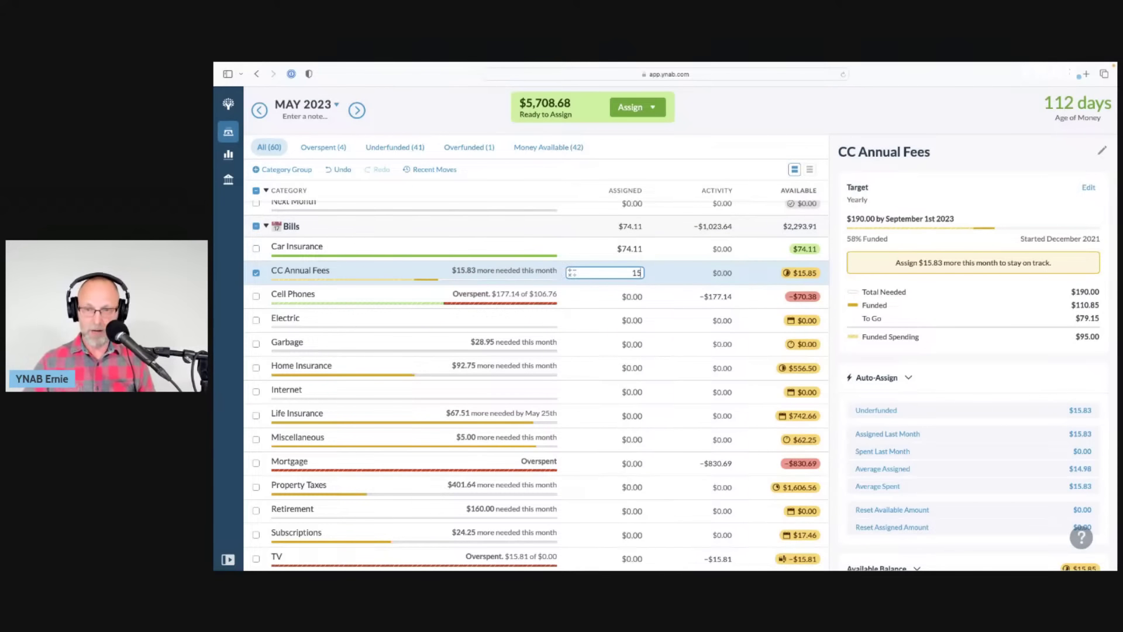
type(".83")
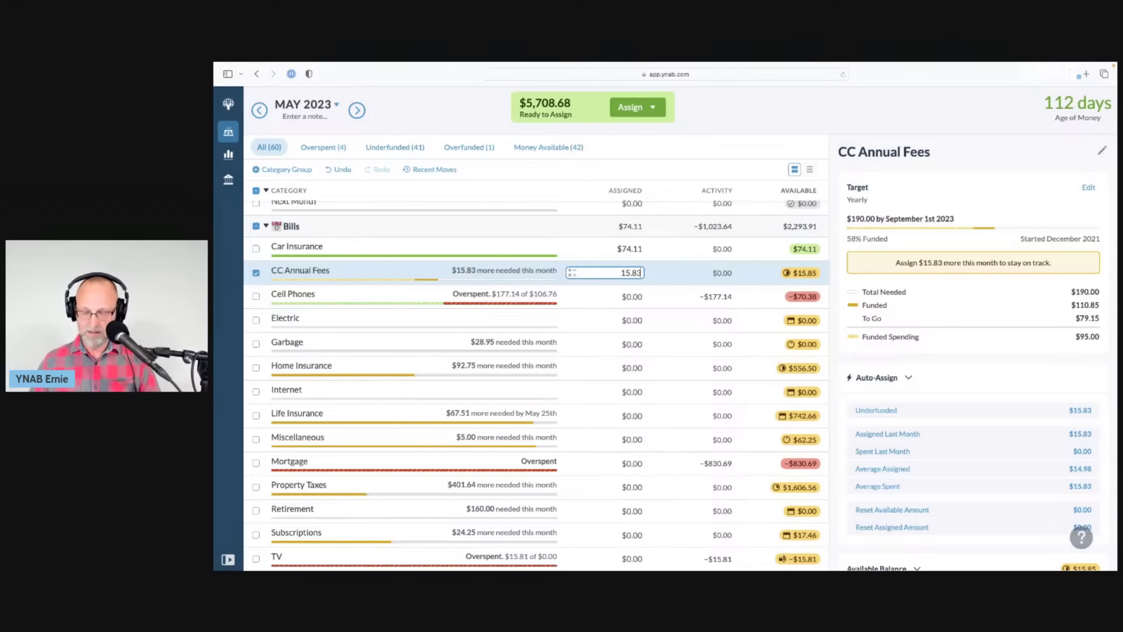
key("Return")
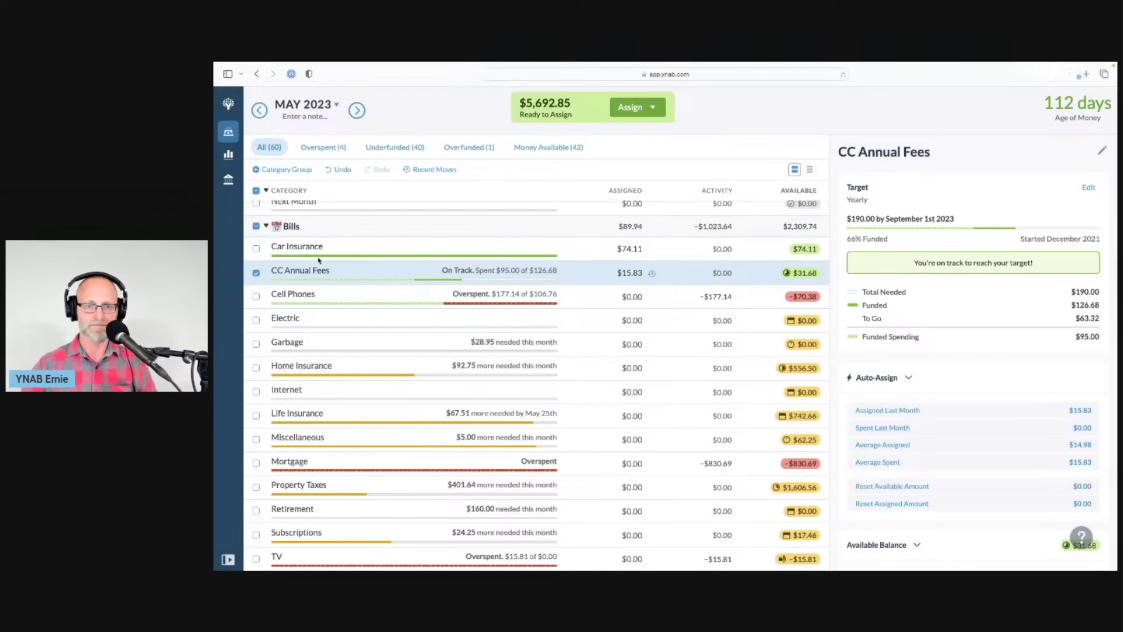
left_click(256, 272)
- Auto-assign the Underfunded amount of $134.93 to the overspent Cell Phones category in the Bills group
scroll(338, 303, "down", 1)
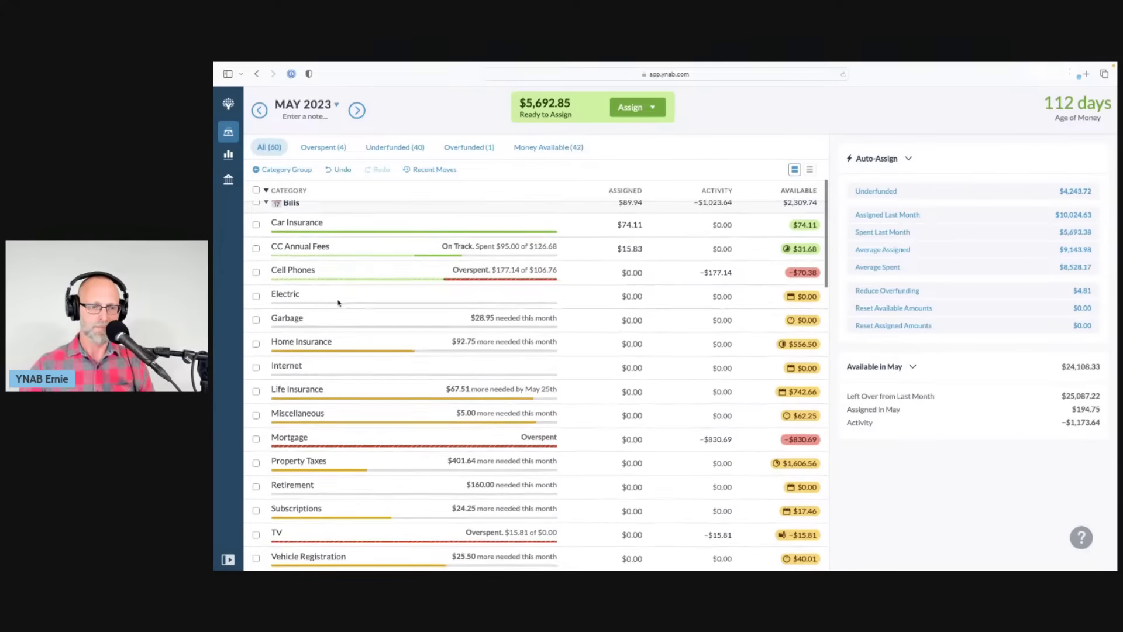
scroll(326, 301, "up", 1)
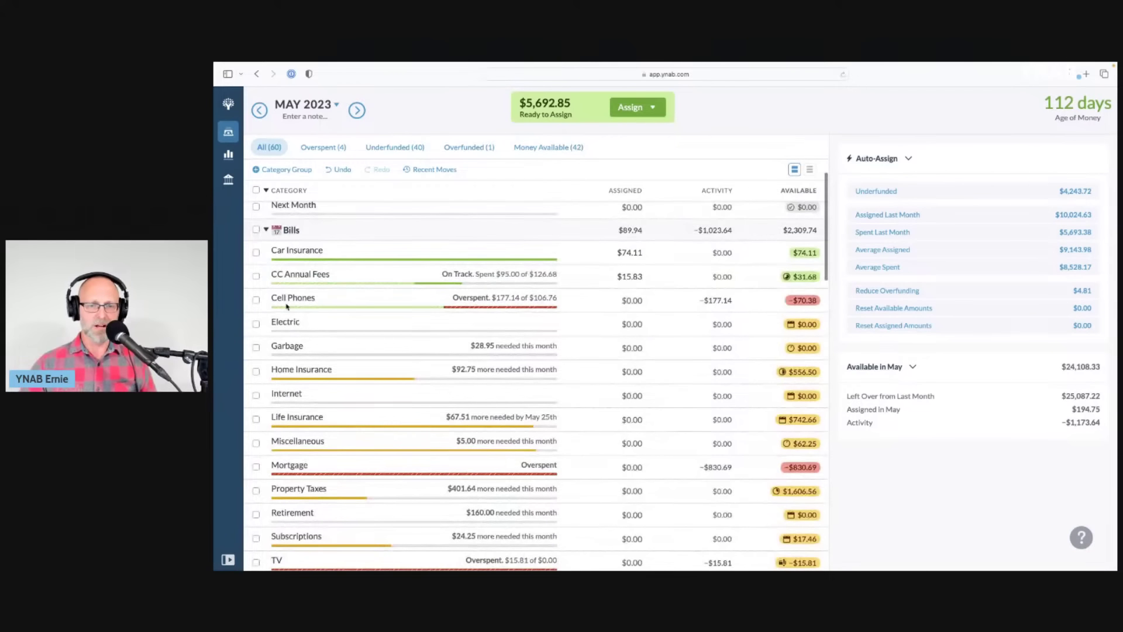
left_click(286, 305)
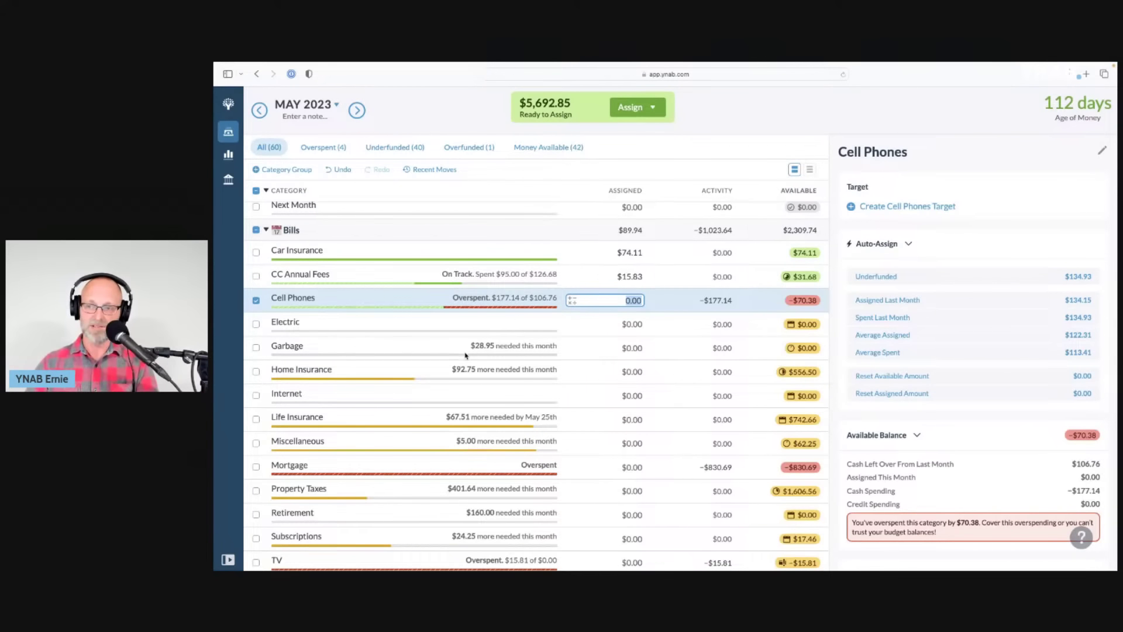
left_click(998, 285)
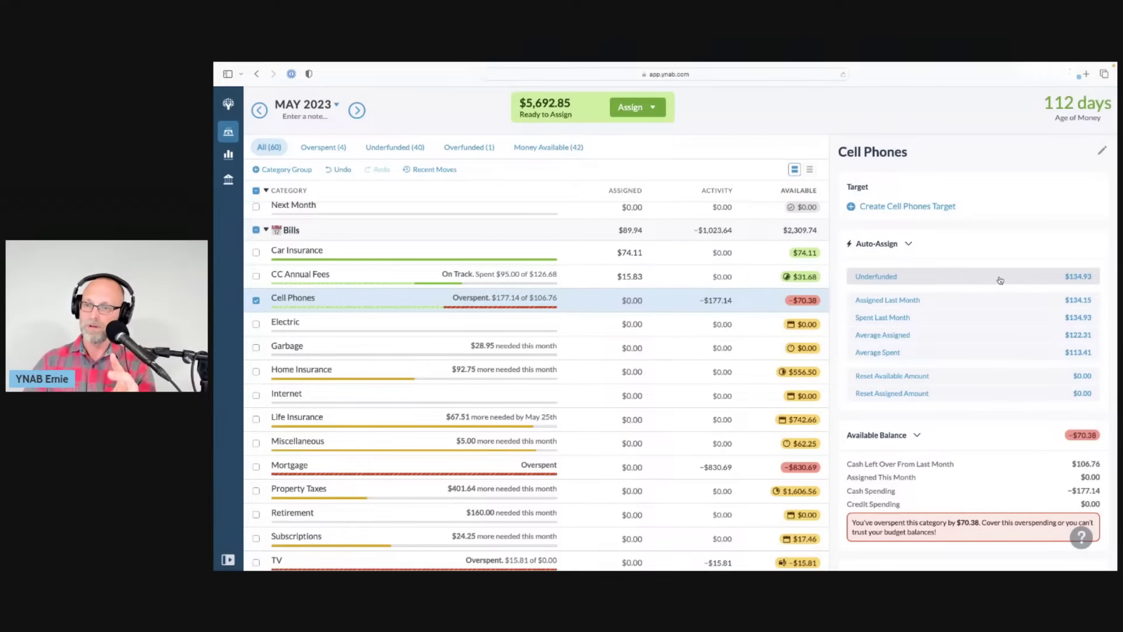
left_click(627, 310)
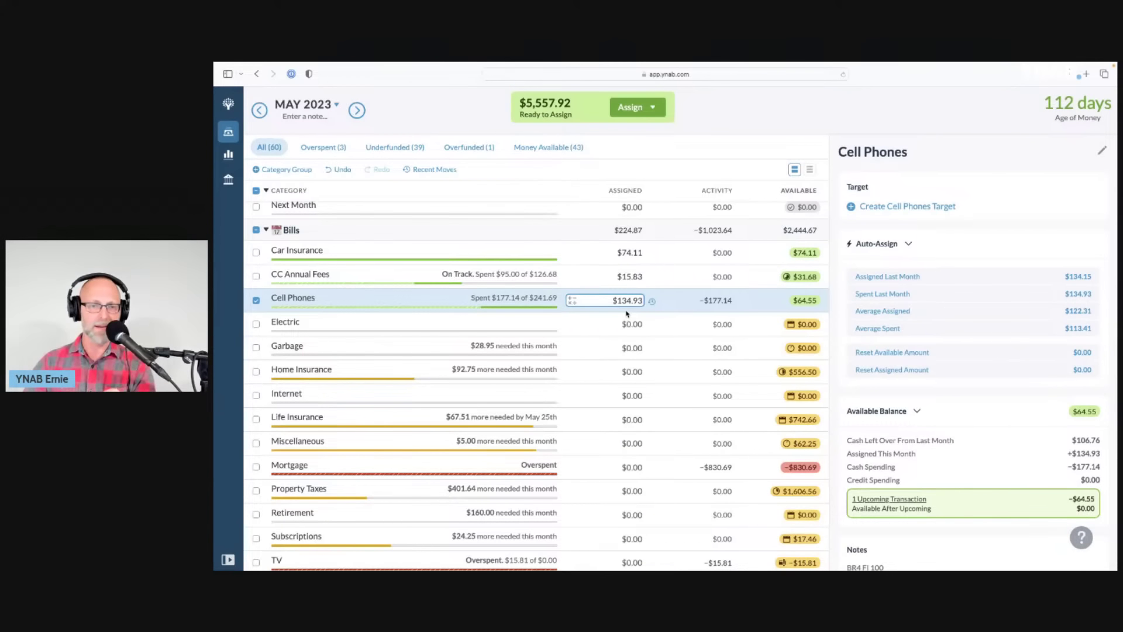
key("Escape")
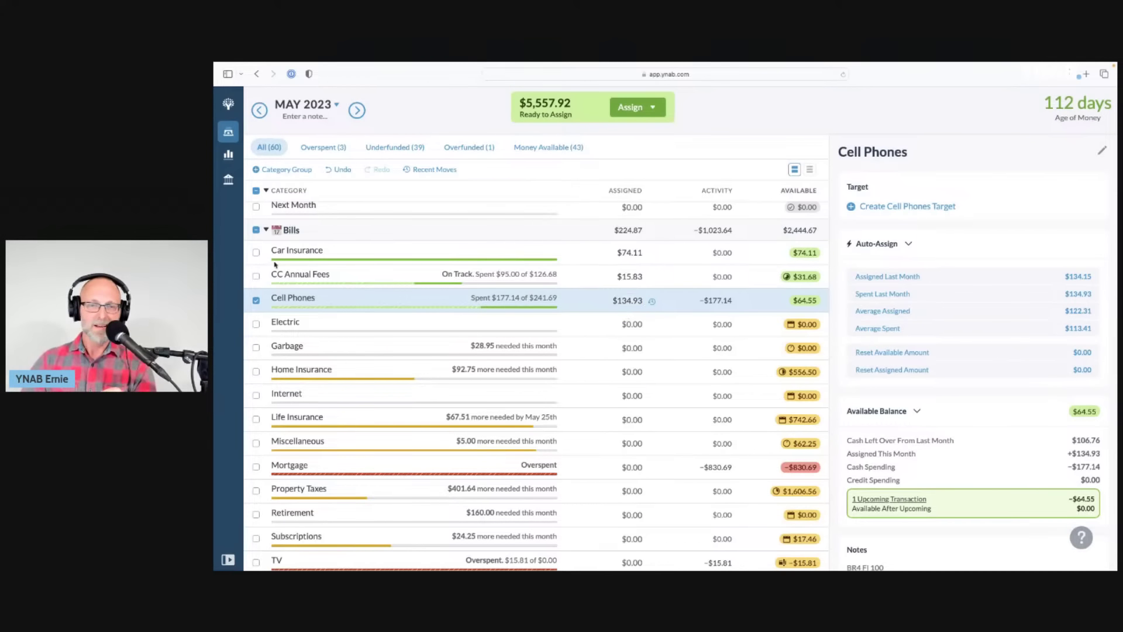
left_click(255, 300)
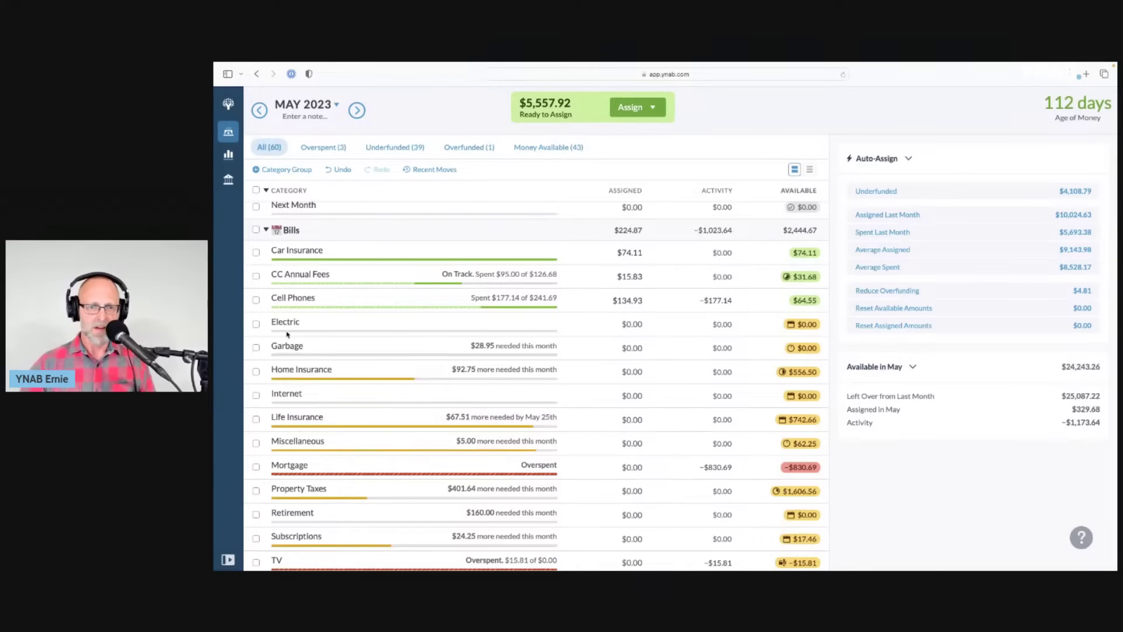
- Auto-assign the Average Spent amount of $290.37 to the Electric category in the Bills group
left_click(263, 326)
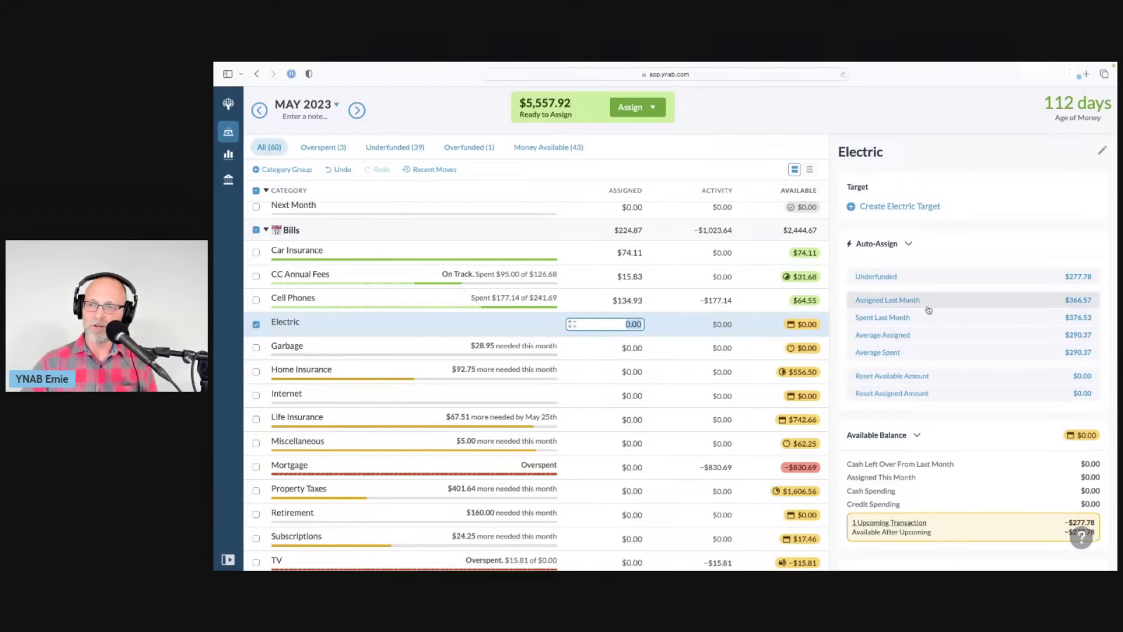
scroll(936, 316, "down", 2)
scroll(822, 328, "down", 2)
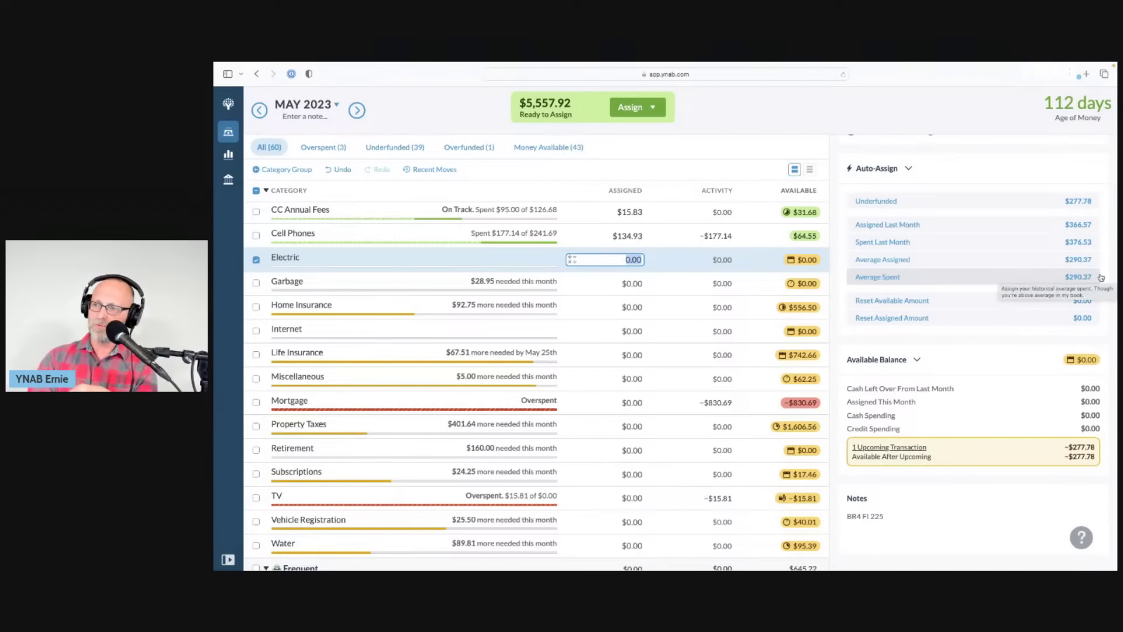
left_click(925, 282)
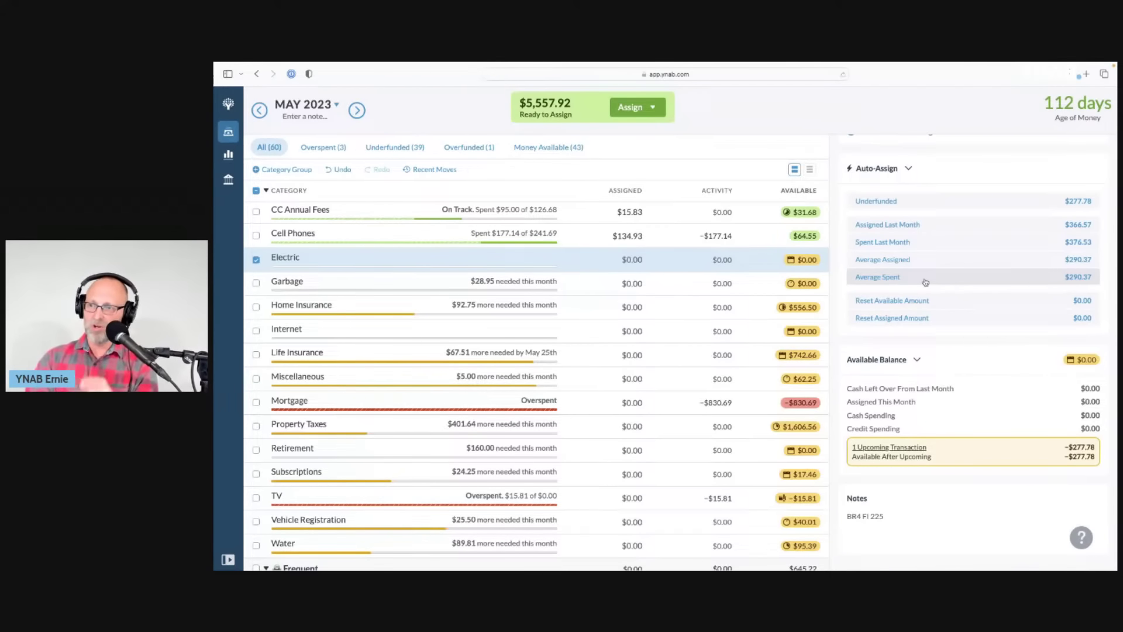
left_click(623, 268)
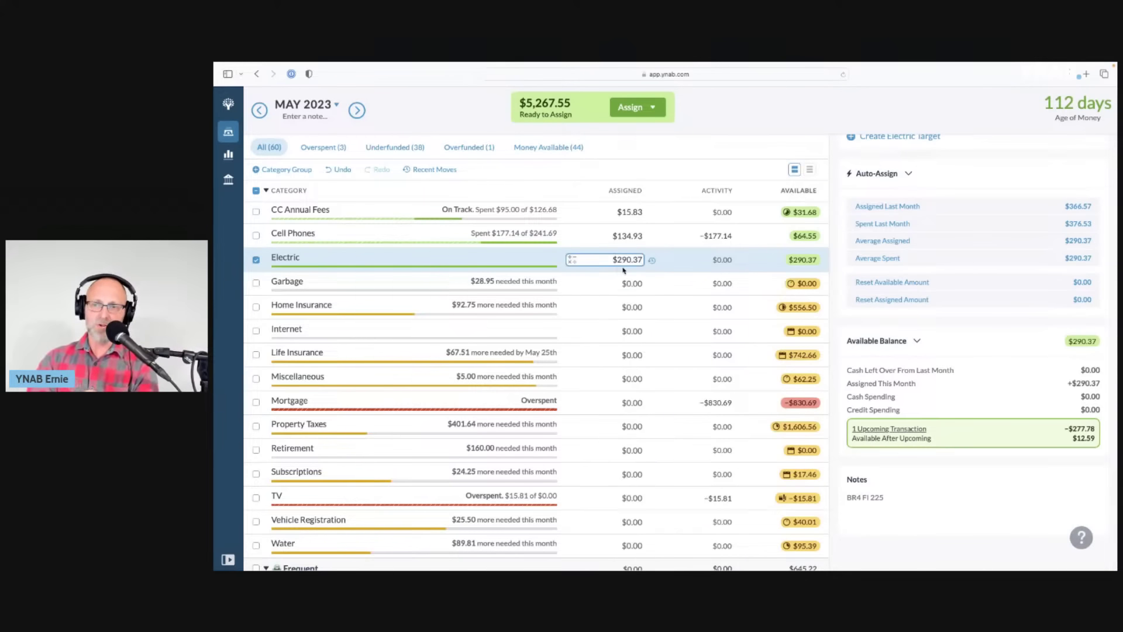
key("Return")
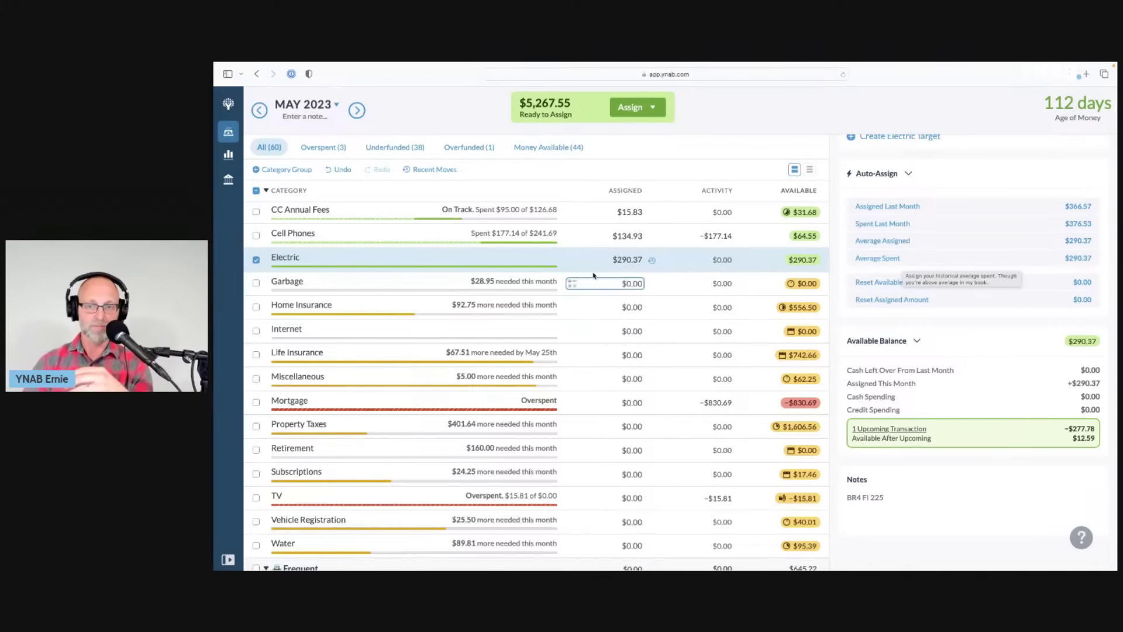
left_click(257, 260)
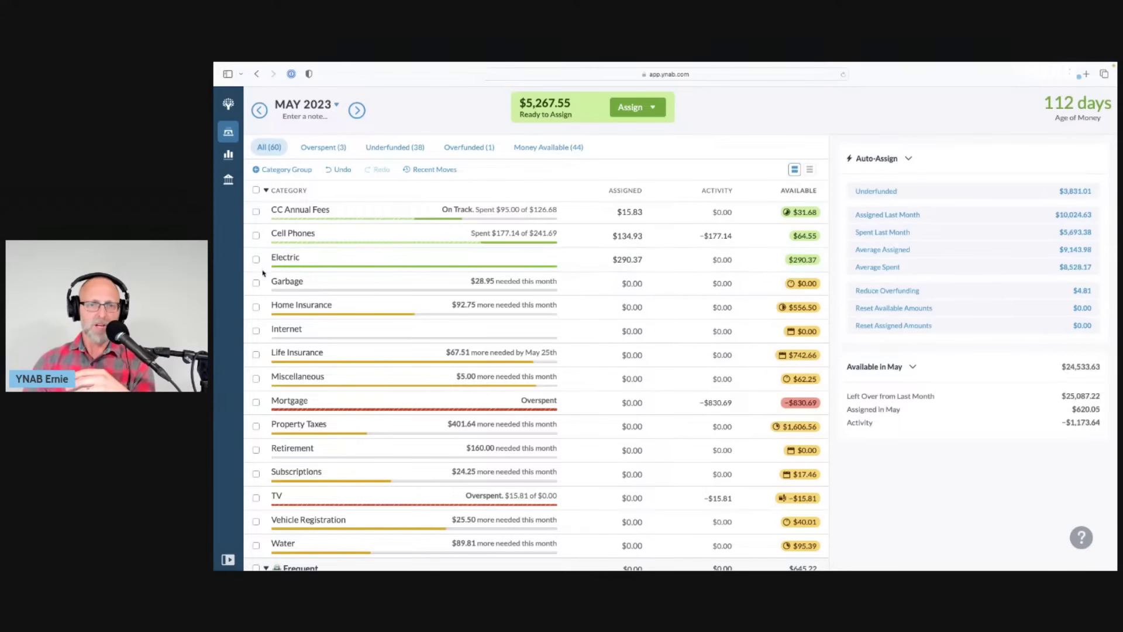
- Auto-assign the Underfunded amount of $28.95 to the Garbage category in the Bills group
left_click(263, 284)
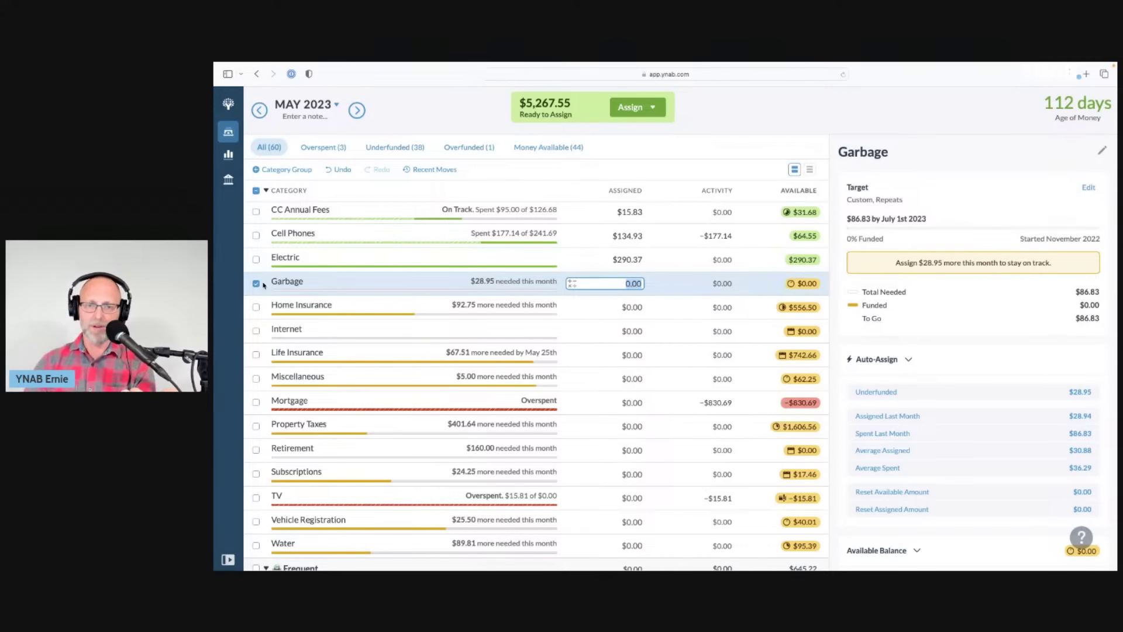
scroll(263, 284, "up", 3)
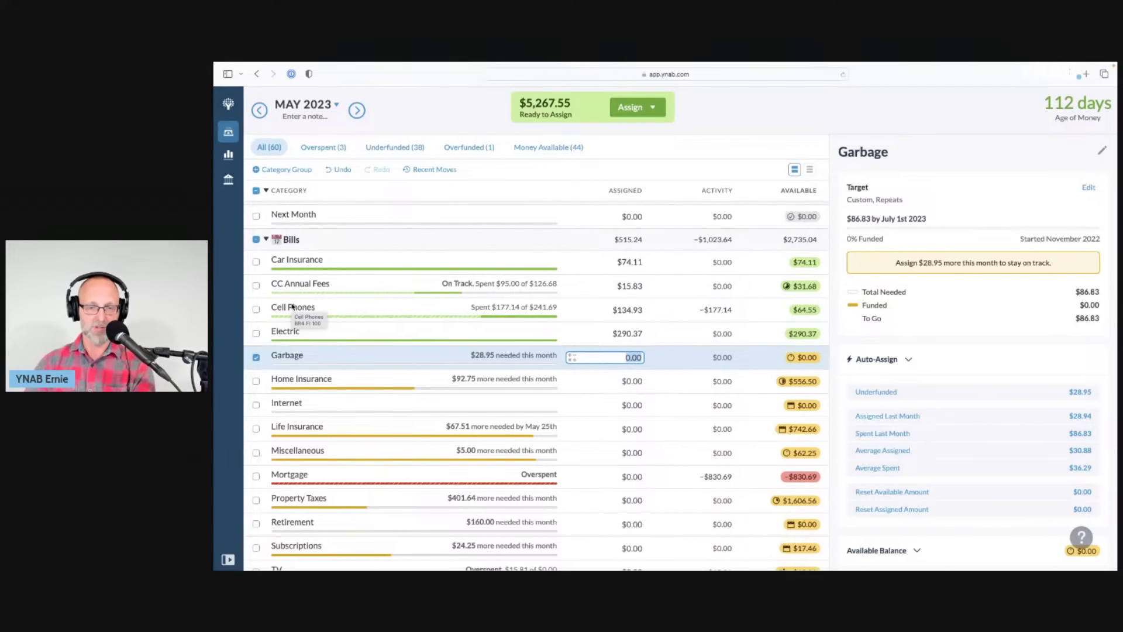
scroll(293, 293, "down", 1)
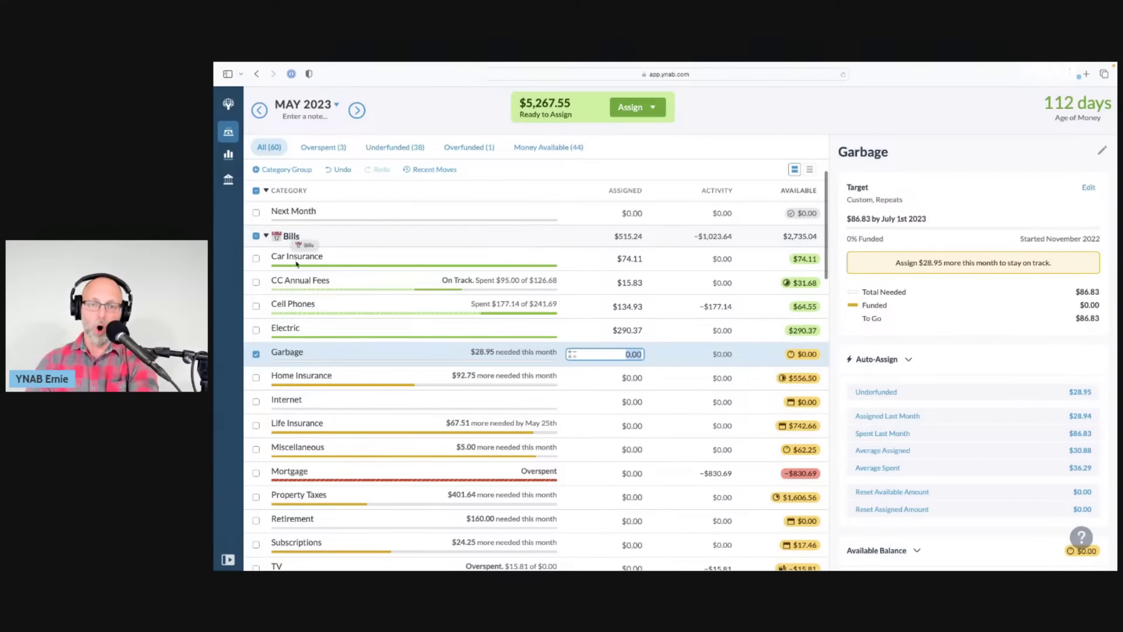
scroll(305, 465, "down", 5)
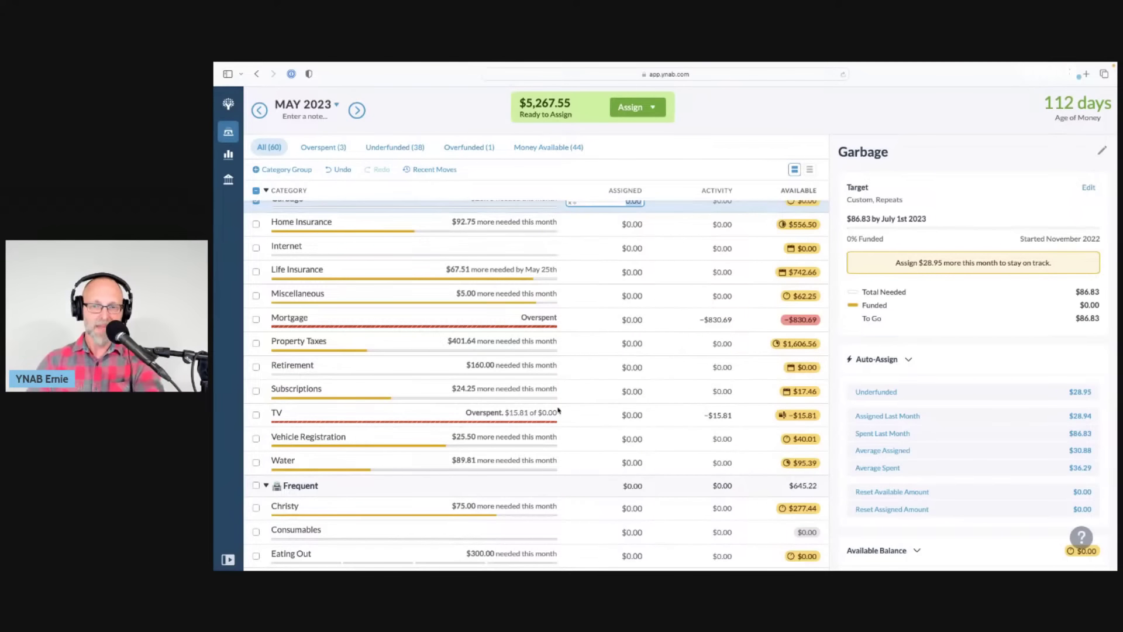
scroll(593, 386, "up", 3)
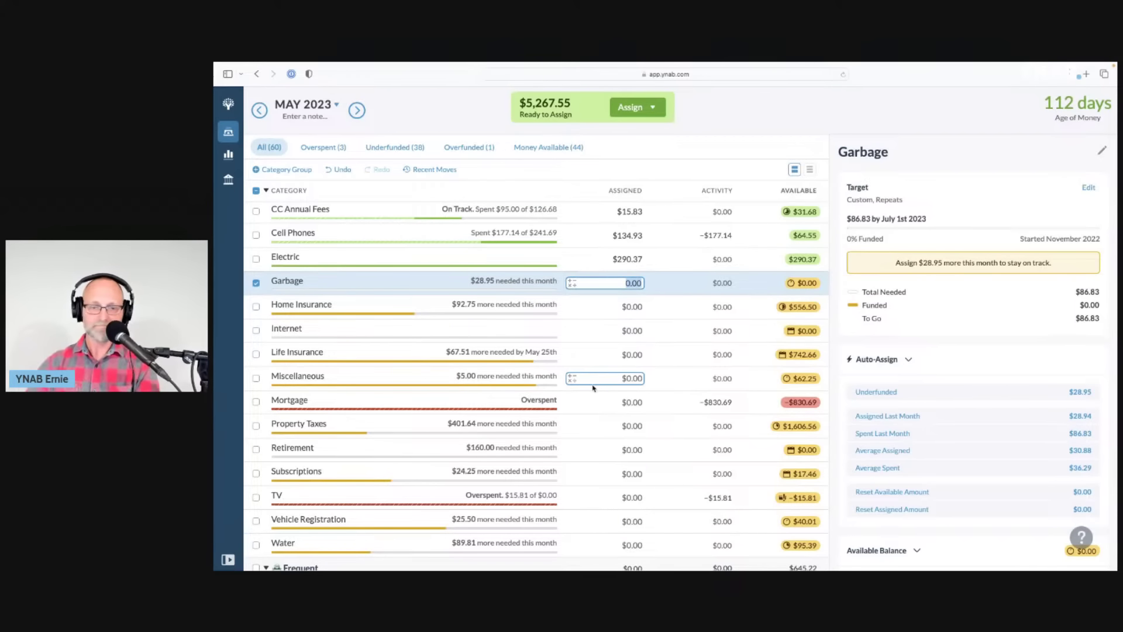
scroll(593, 388, "up", 1)
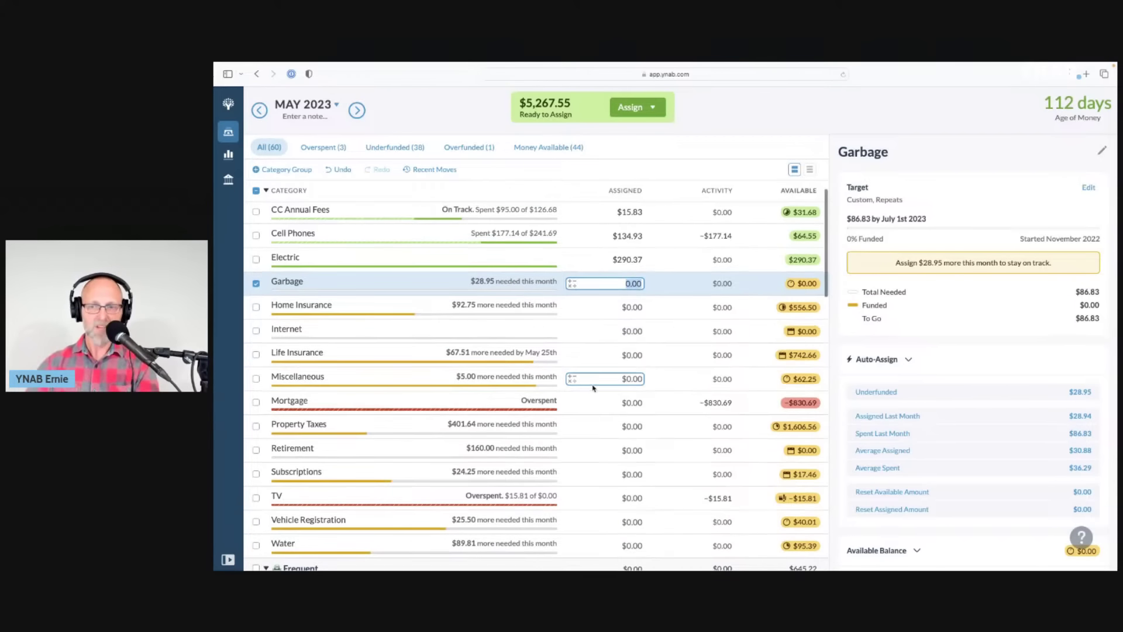
left_click(918, 393)
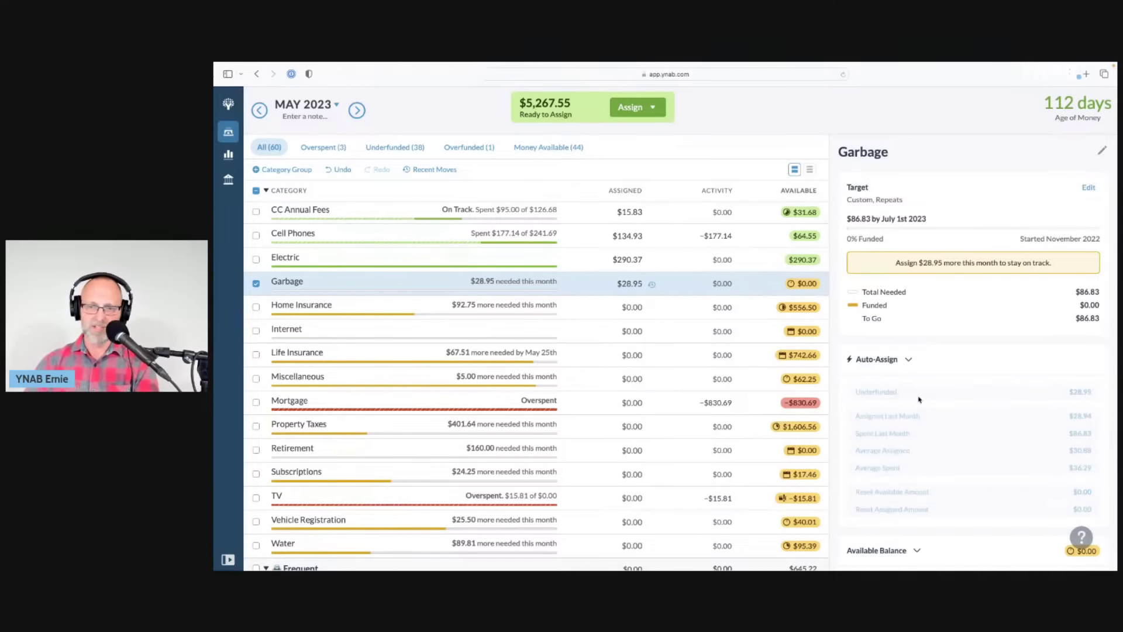
left_click(256, 284)
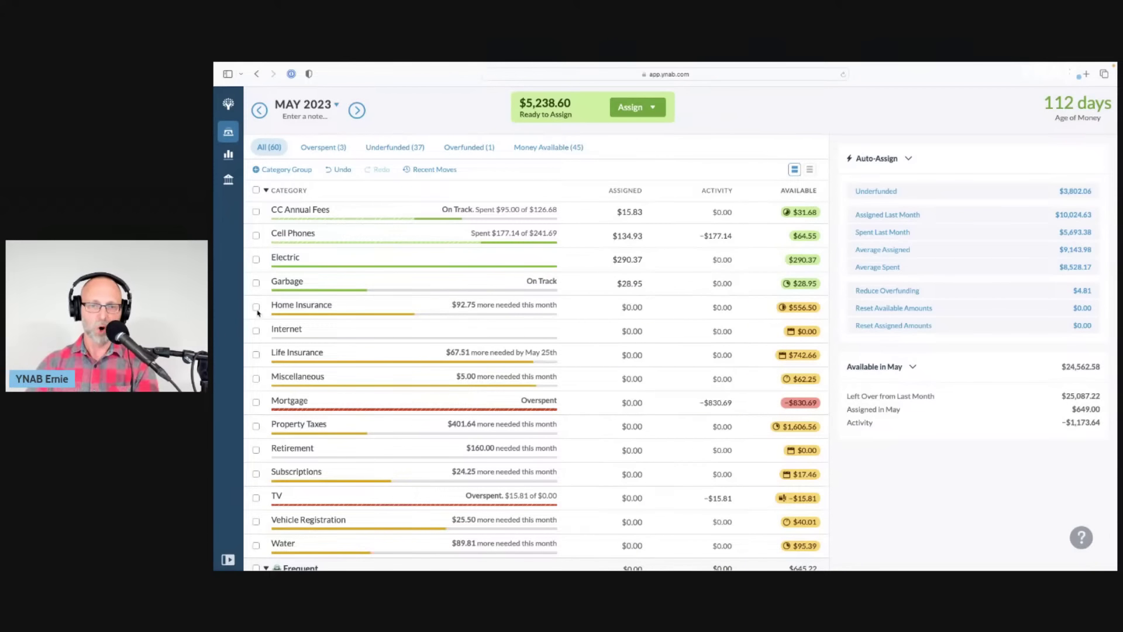
- Auto-assign the Underfunded amount of $92.75 to the Home Insurance category in the Bills group
left_click(257, 308)
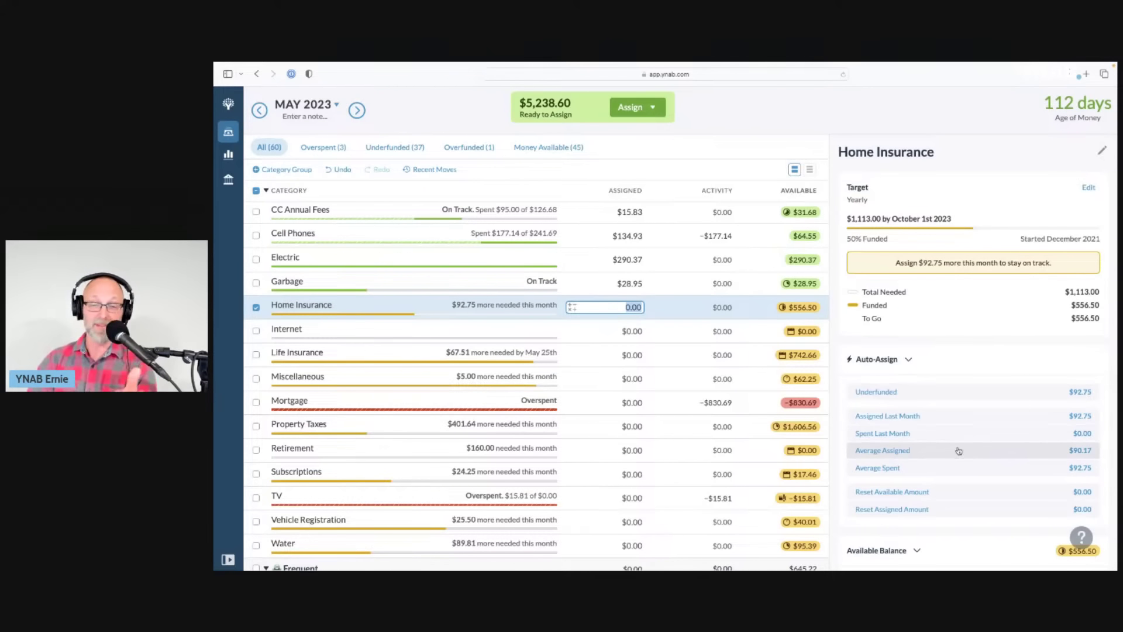
left_click(931, 392)
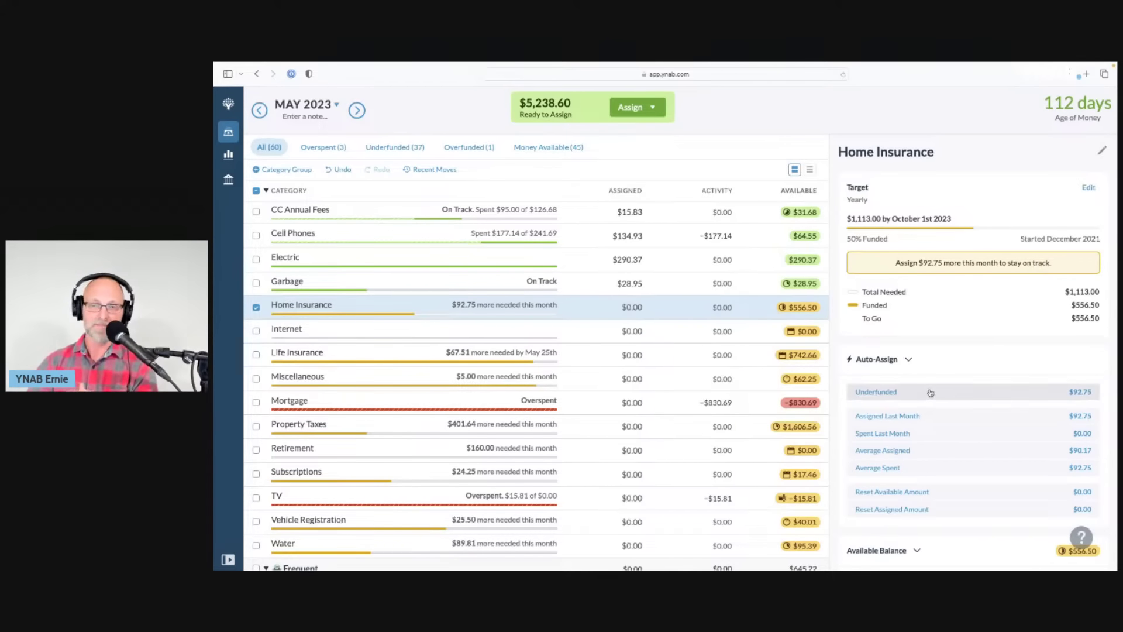
left_click(256, 308)
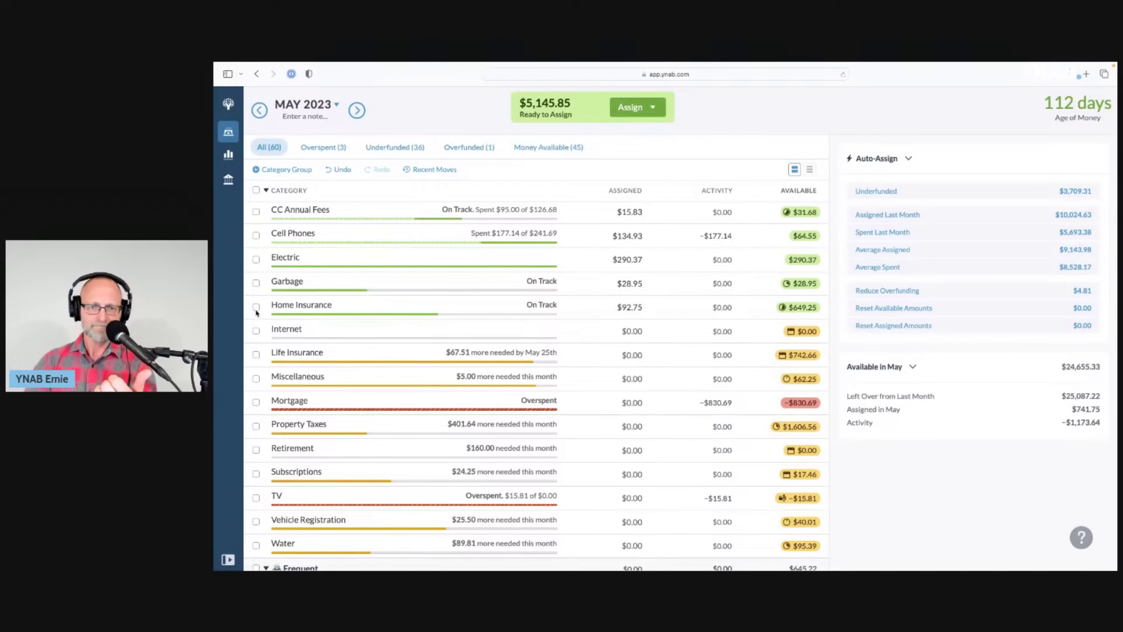
- Auto-assign the Underfunded amount of $79.99 to the Internet category in the Bills group
scroll(256, 315, "down", 1)
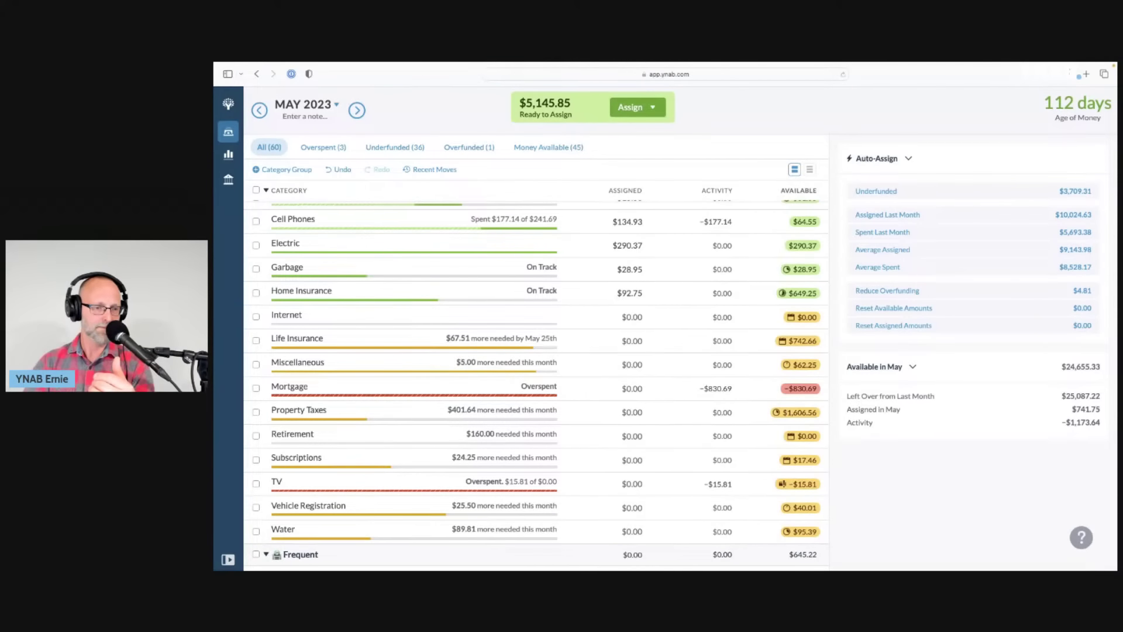
left_click(284, 320)
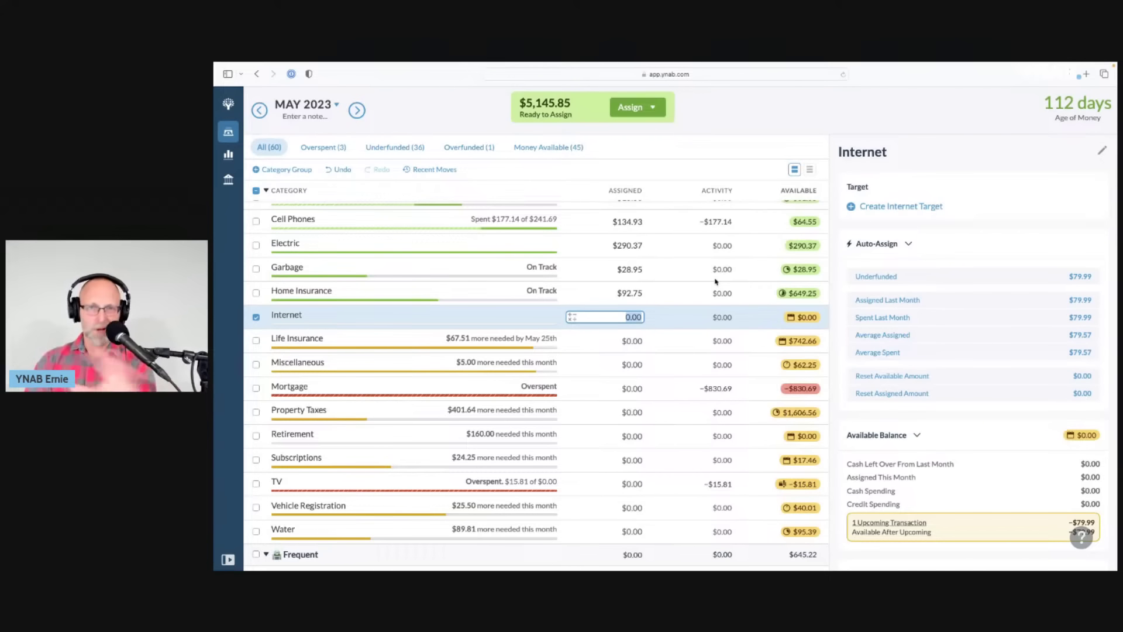
left_click(1028, 276)
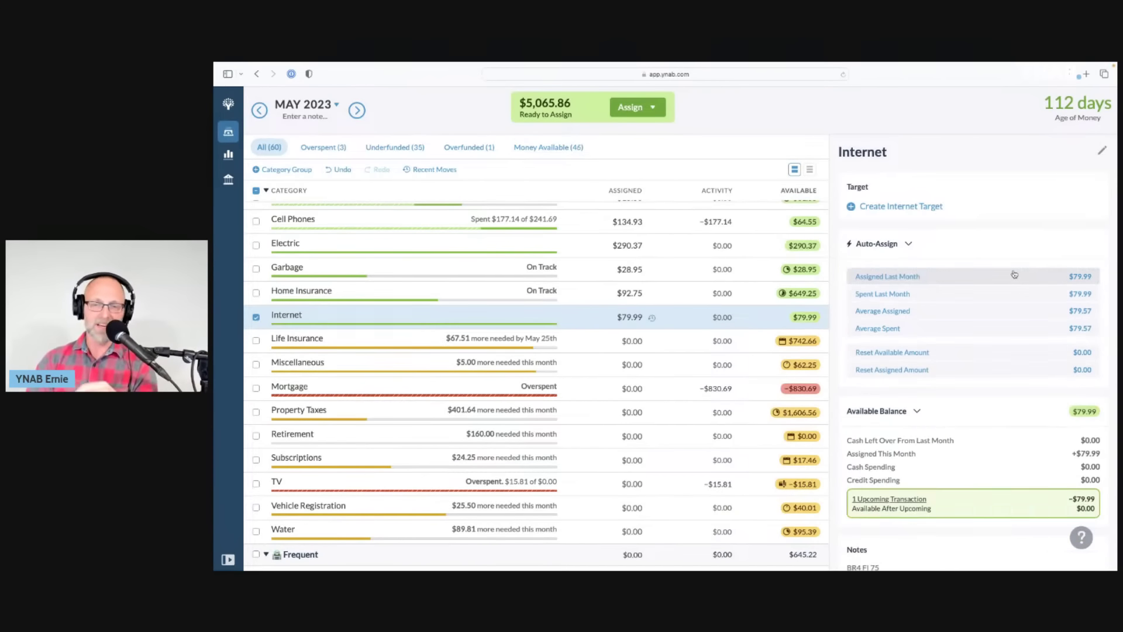
left_click(257, 318)
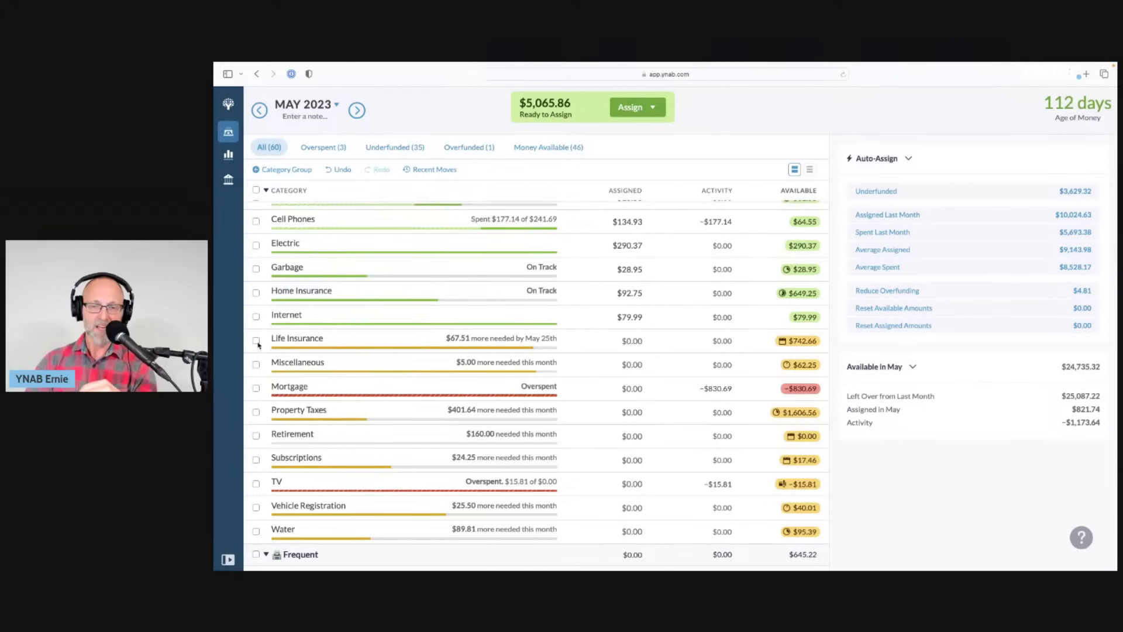
- Auto-assign the Underfunded amount of $69.05 to the Life Insurance category and check its available amount against the target
left_click(258, 341)
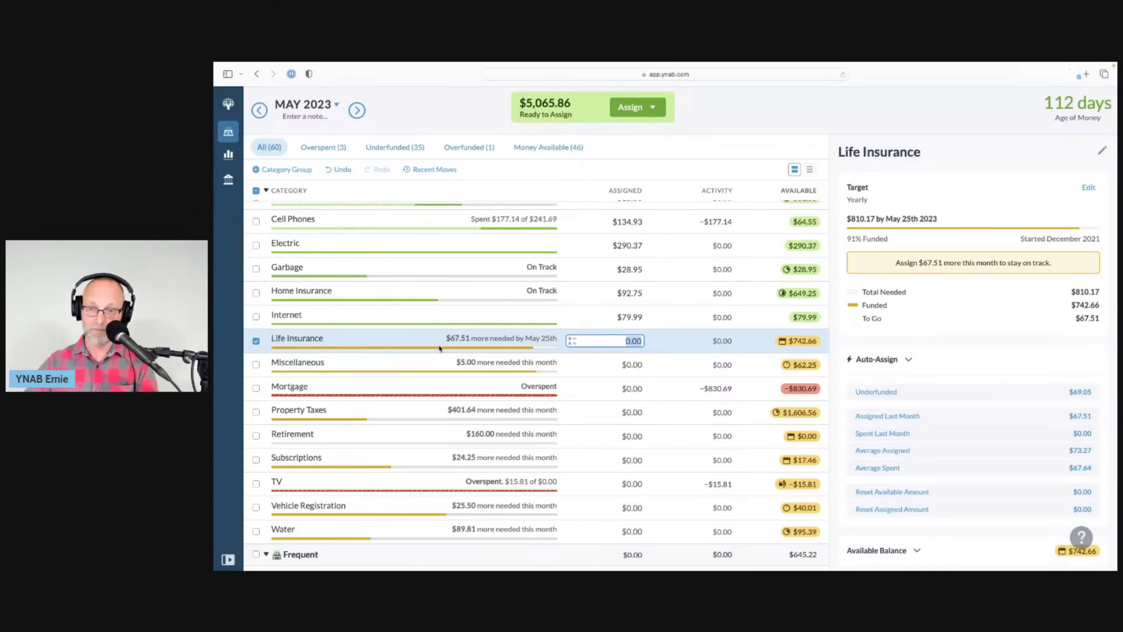
left_click(924, 392)
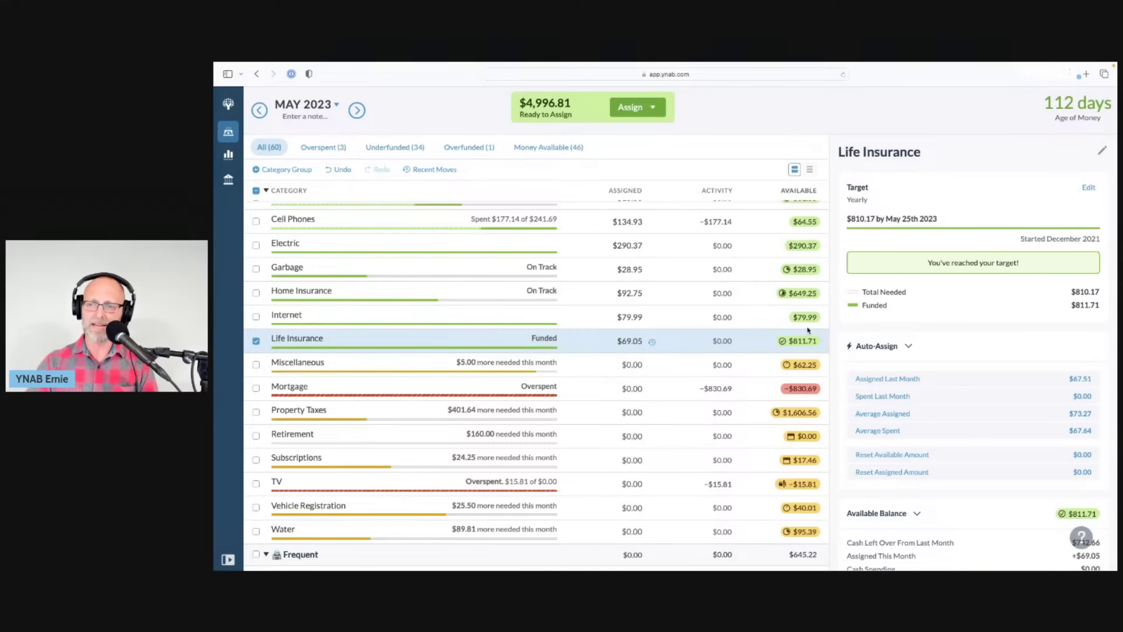
left_click(256, 340)
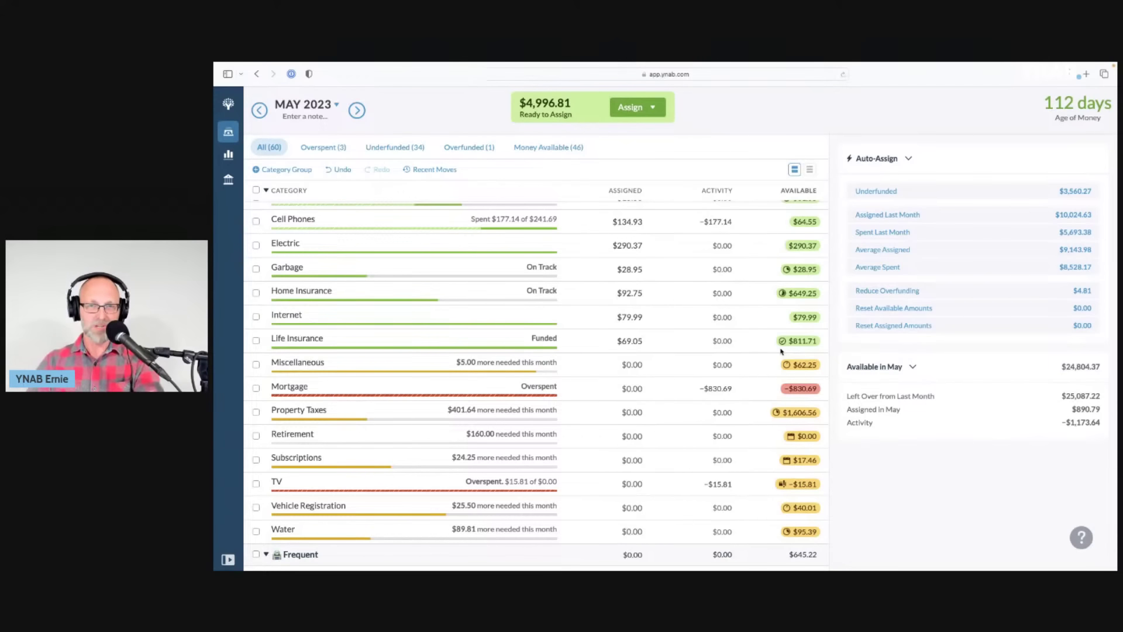
mouse_move(805, 347)
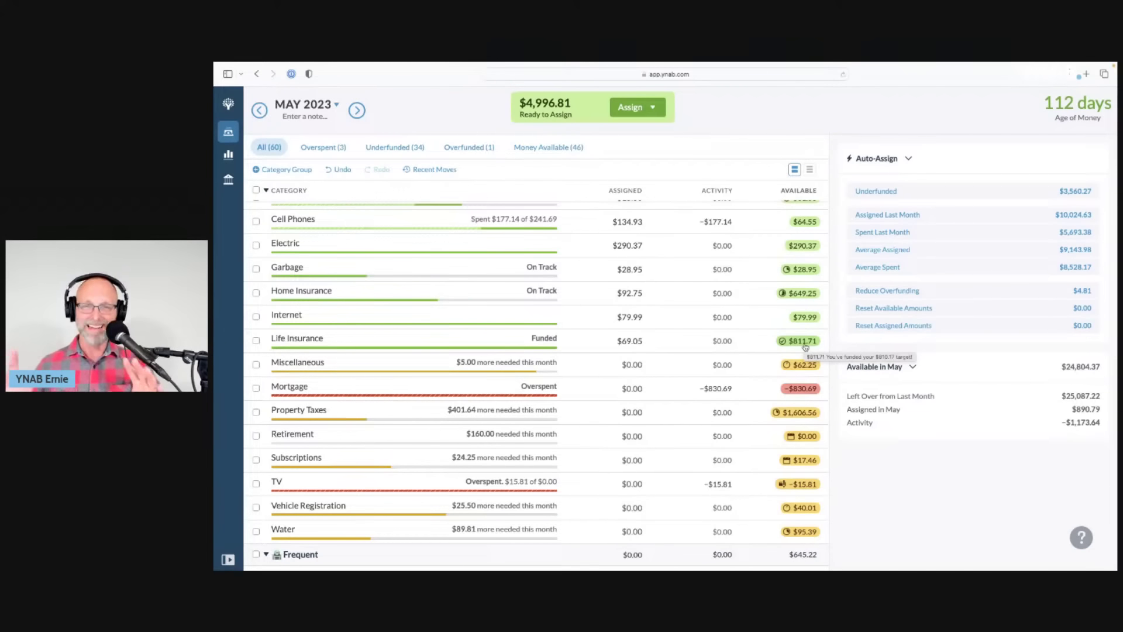
- Auto-assign the Underfunded amount of $5.00 to the Miscellaneous category in the Bills group
scroll(526, 316, "down", 3)
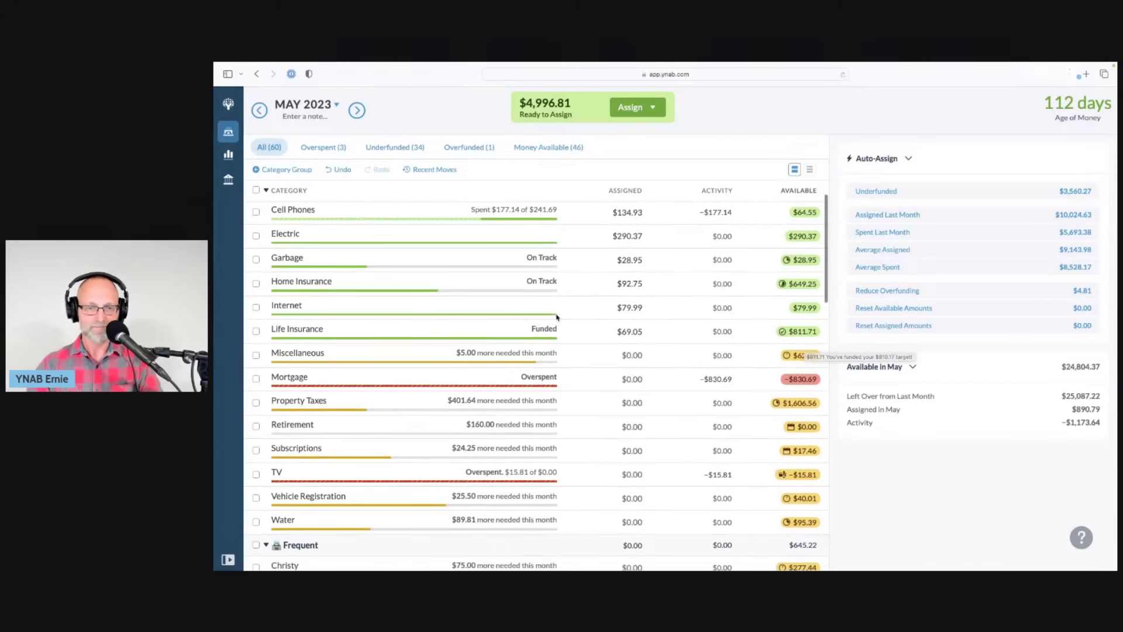
left_click(264, 297)
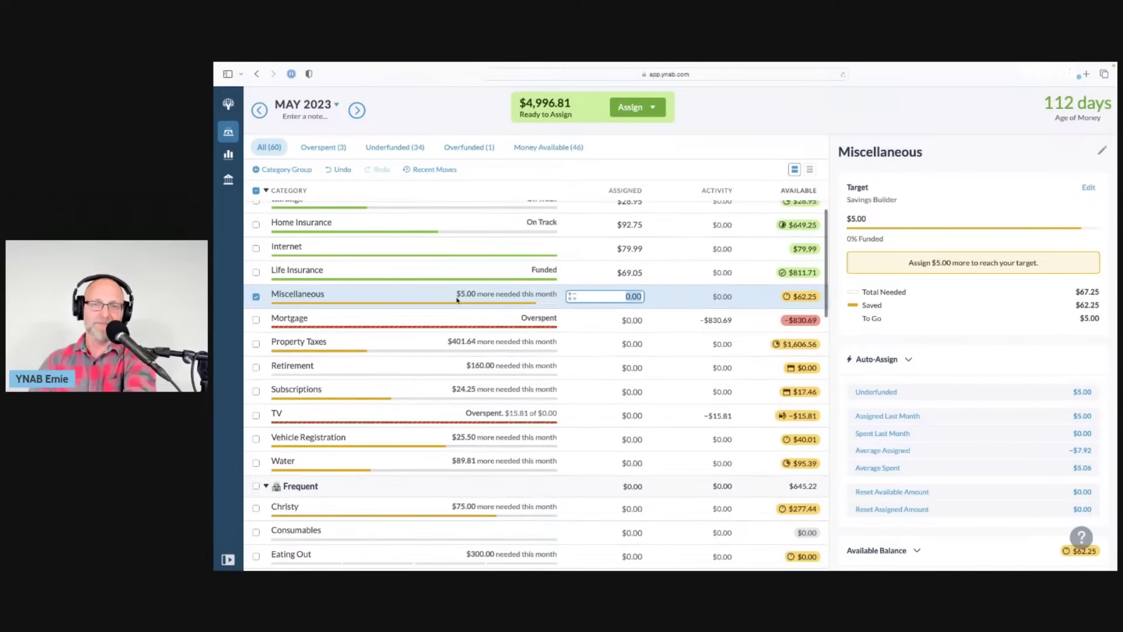
left_click(895, 391)
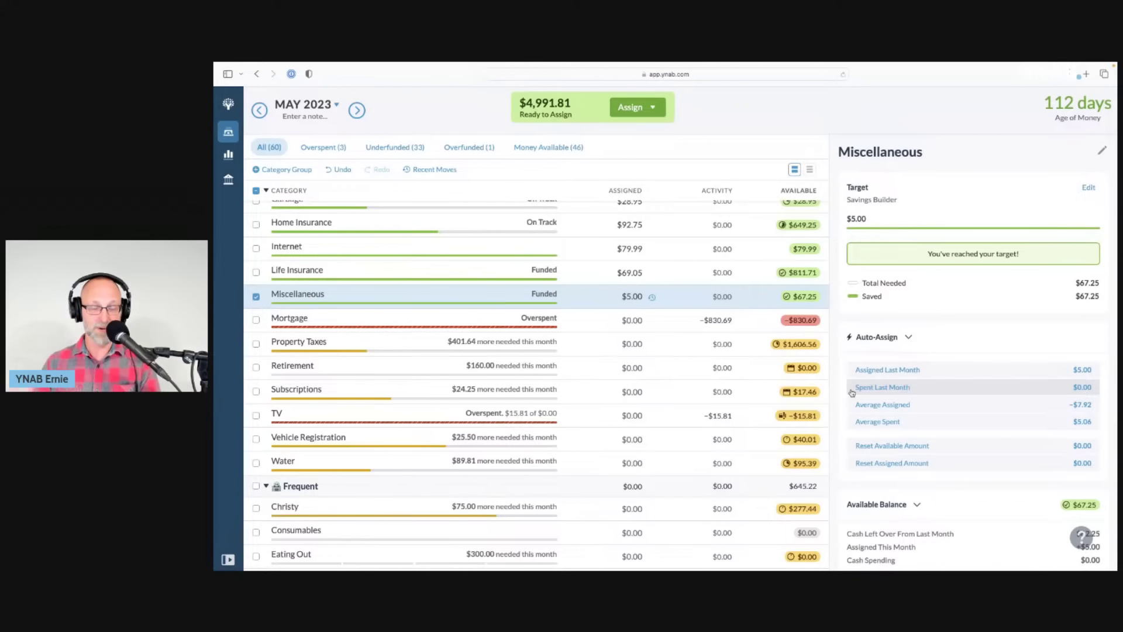
left_click(257, 297)
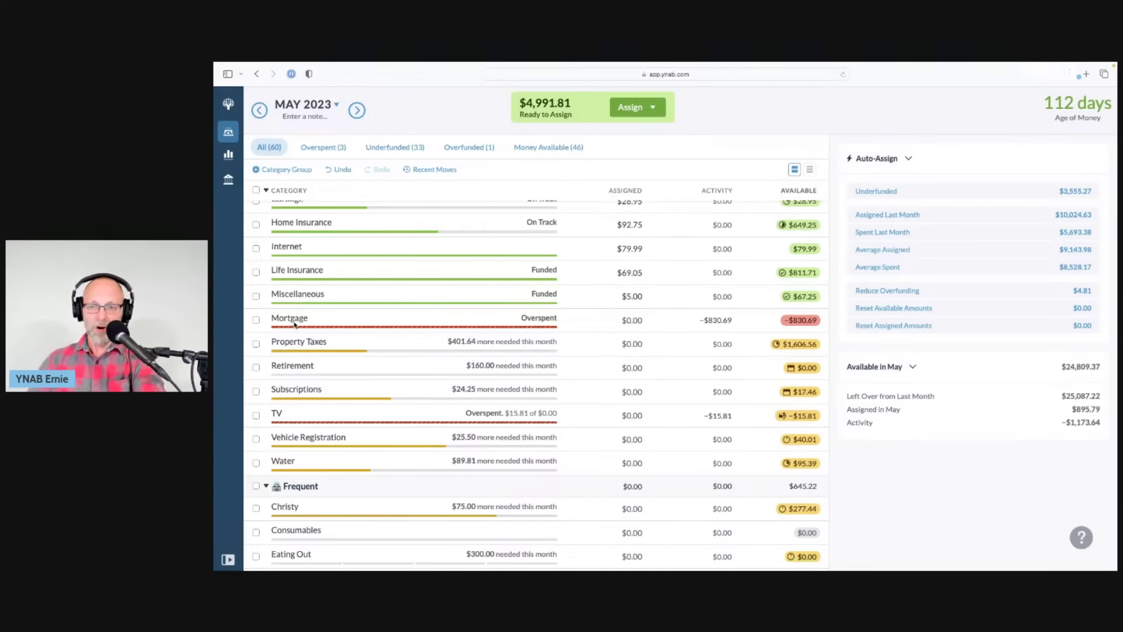
- Auto-assign the Underfunded amount of $830.69 to the overspent Mortgage category in the Bills group
left_click(351, 325)
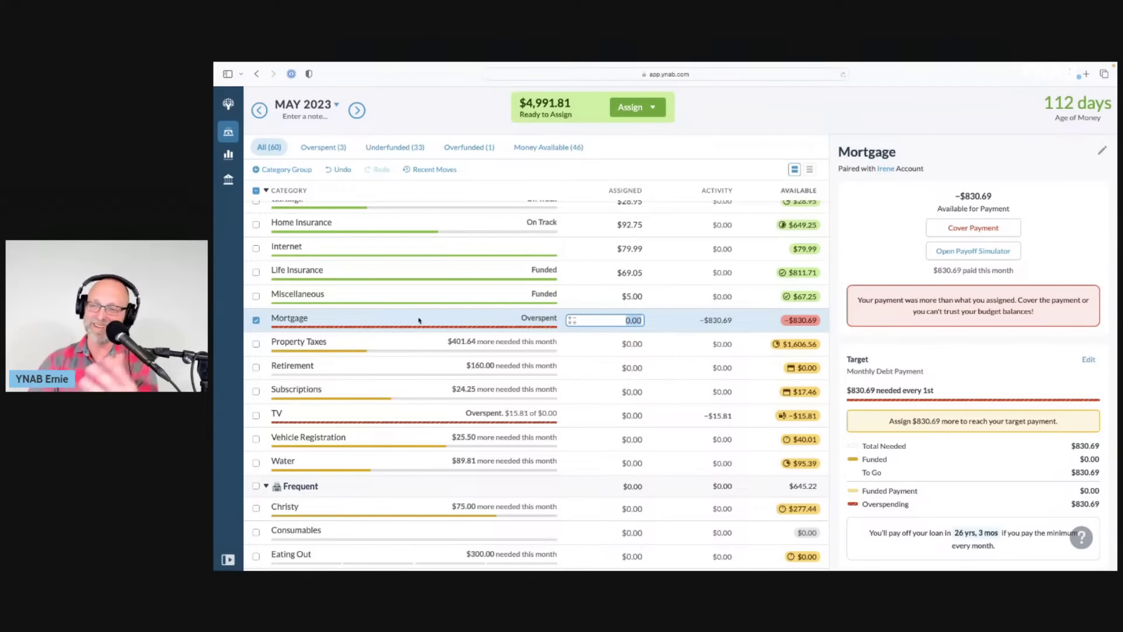
scroll(869, 399, "down", 2)
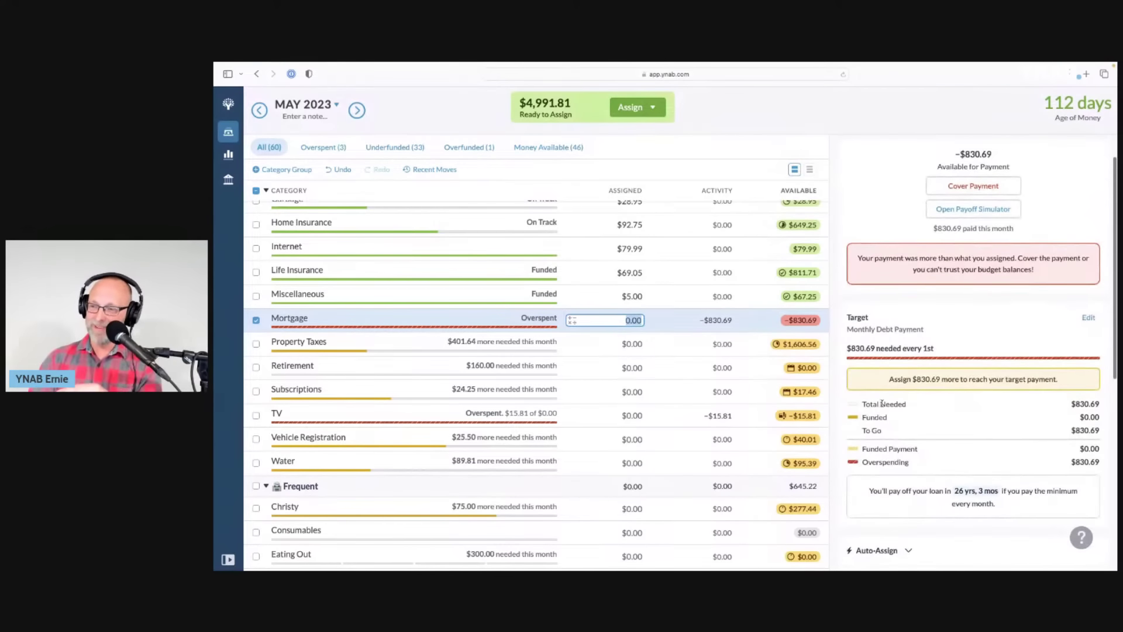
scroll(919, 403, "up", 2)
scroll(920, 403, "down", 10)
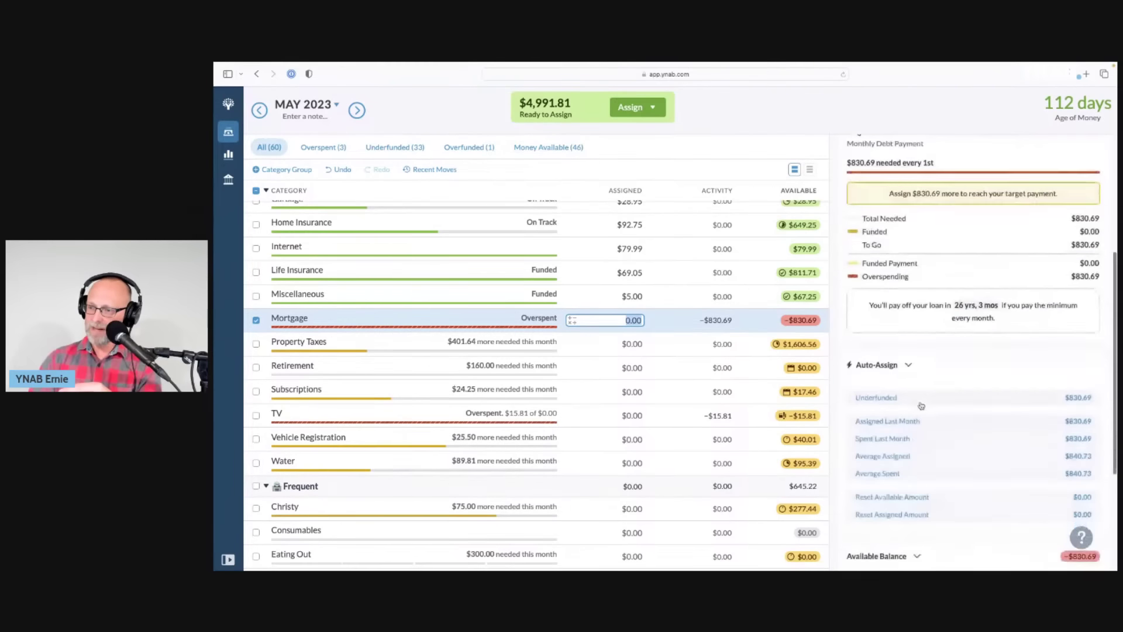
left_click(899, 349)
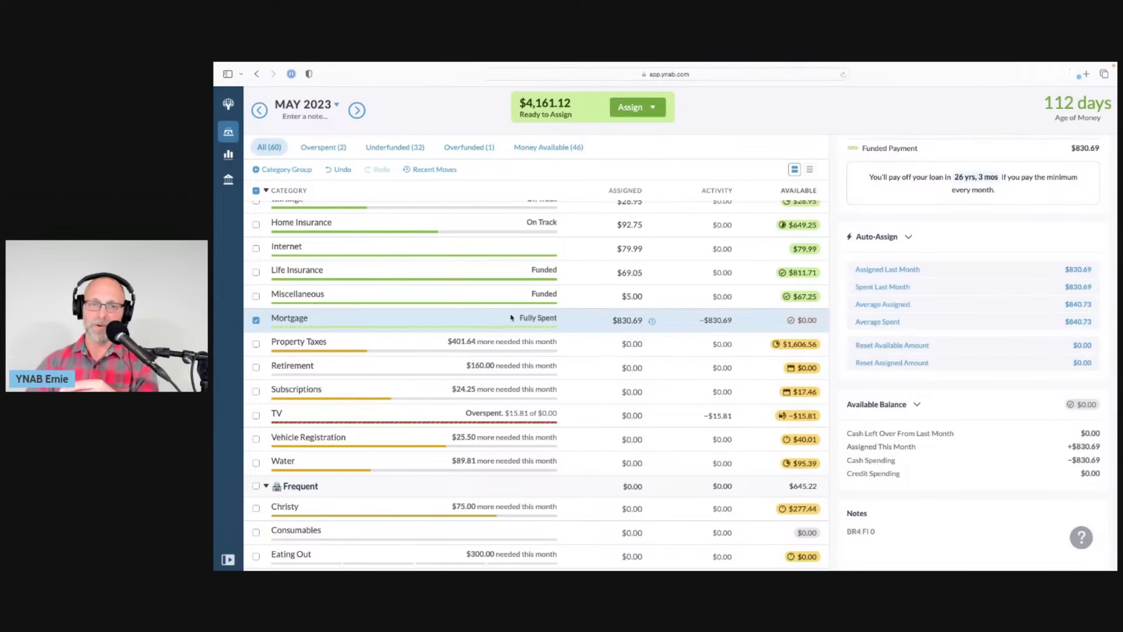
left_click(257, 321)
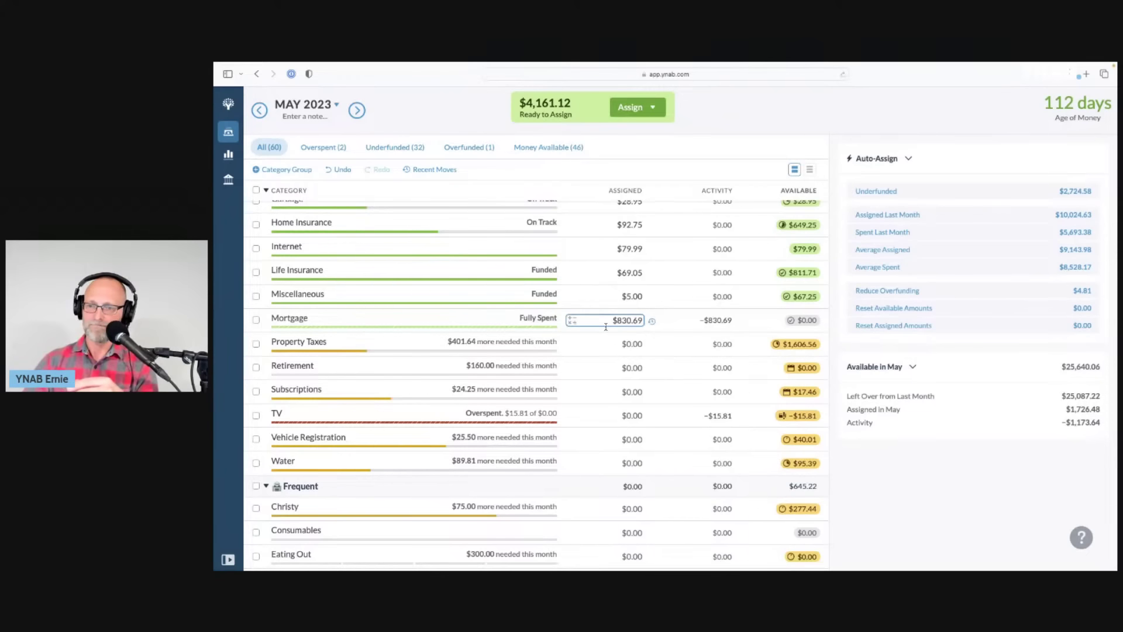
- Auto-assign the Underfunded amount of $401.64 to the Property Taxes category in the Bills group
left_click(304, 347)
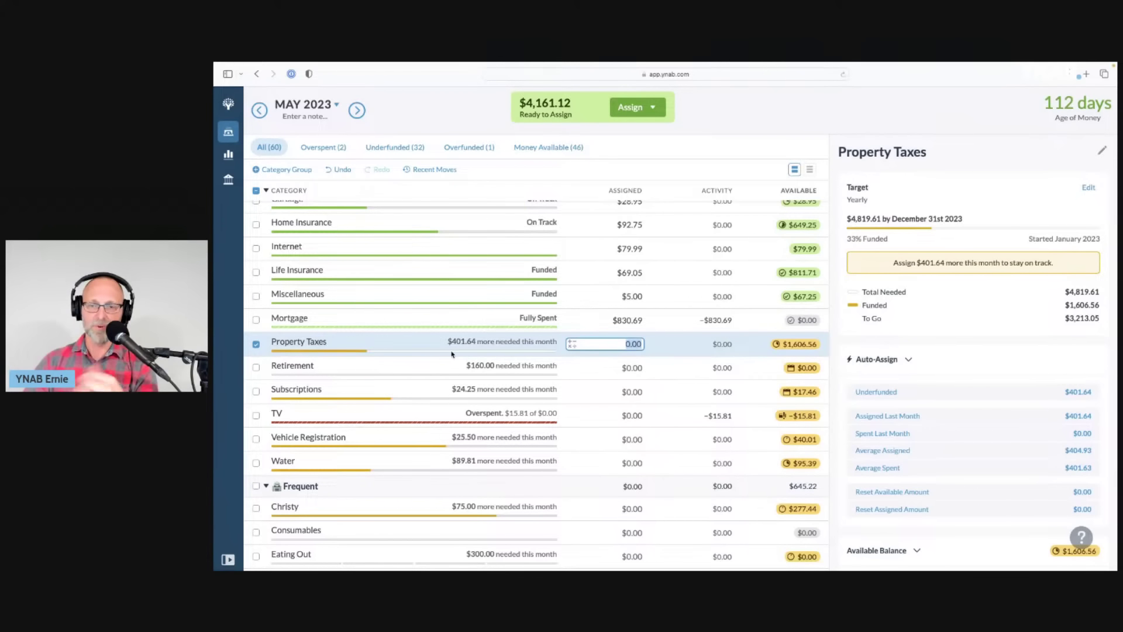
left_click(875, 391)
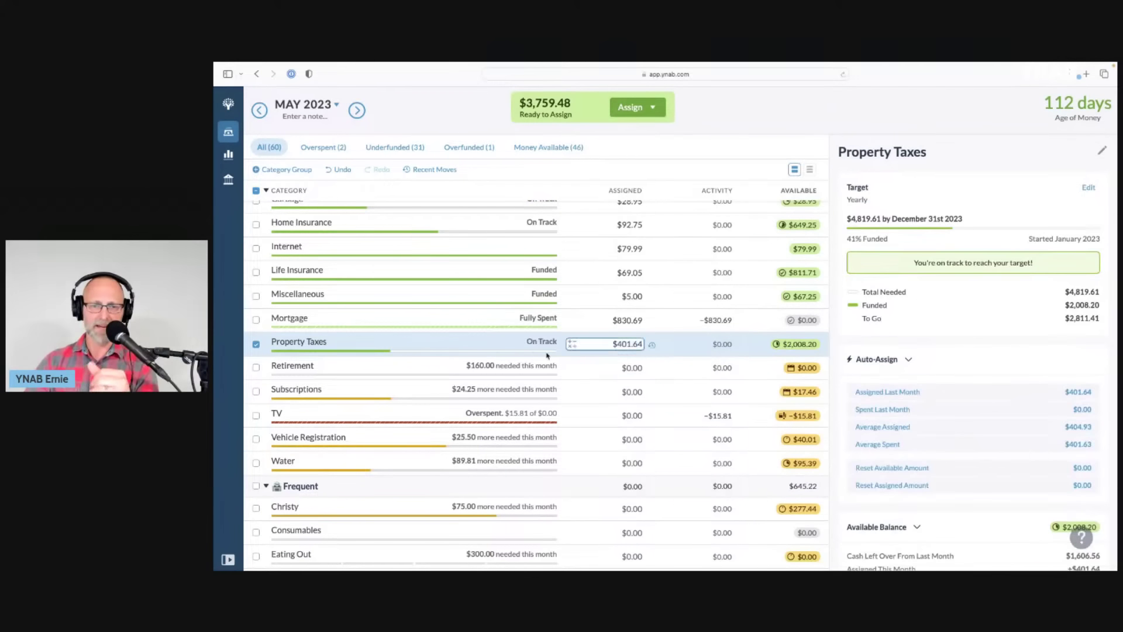
left_click(255, 345)
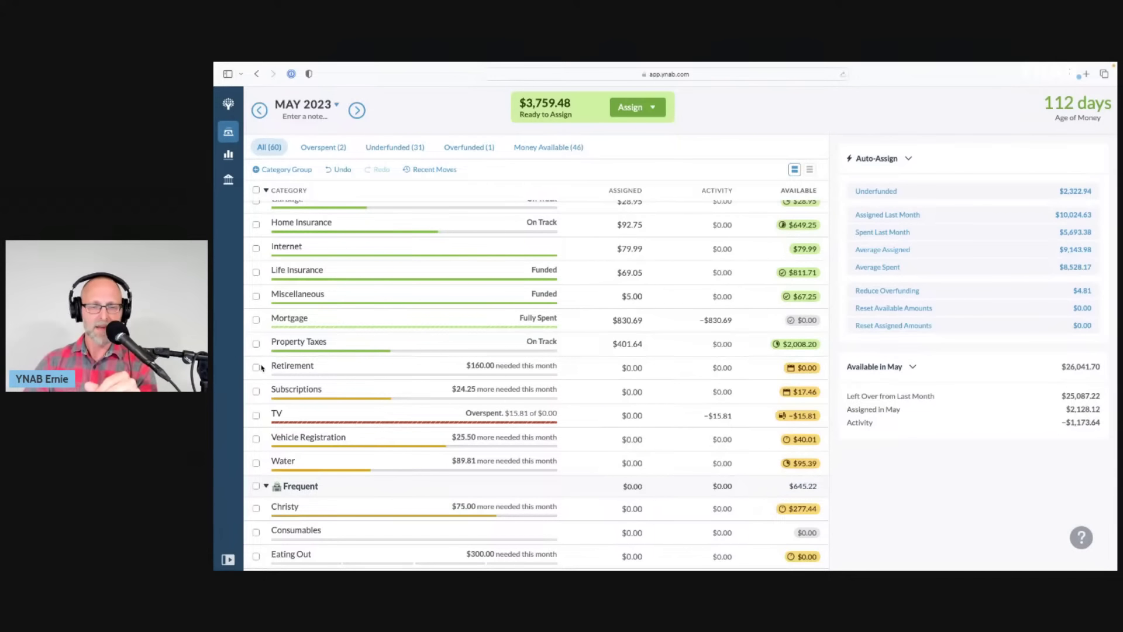
- Auto-assign the Underfunded amount of $160.00 to the Retirement category in the Bills group
left_click(260, 368)
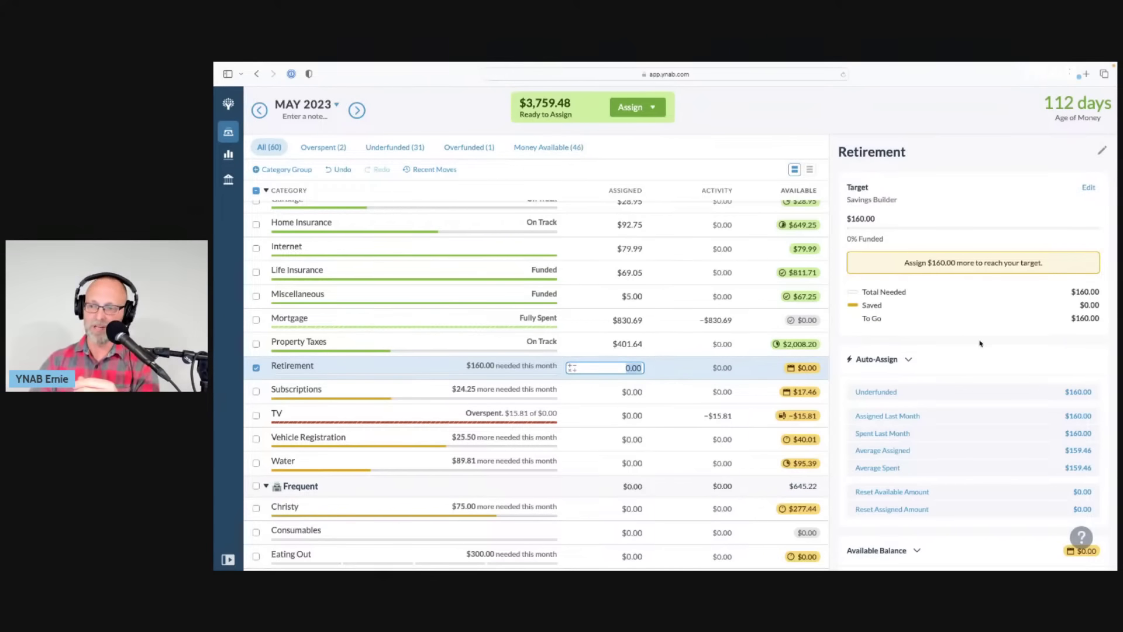
left_click(958, 391)
left_click(958, 391)
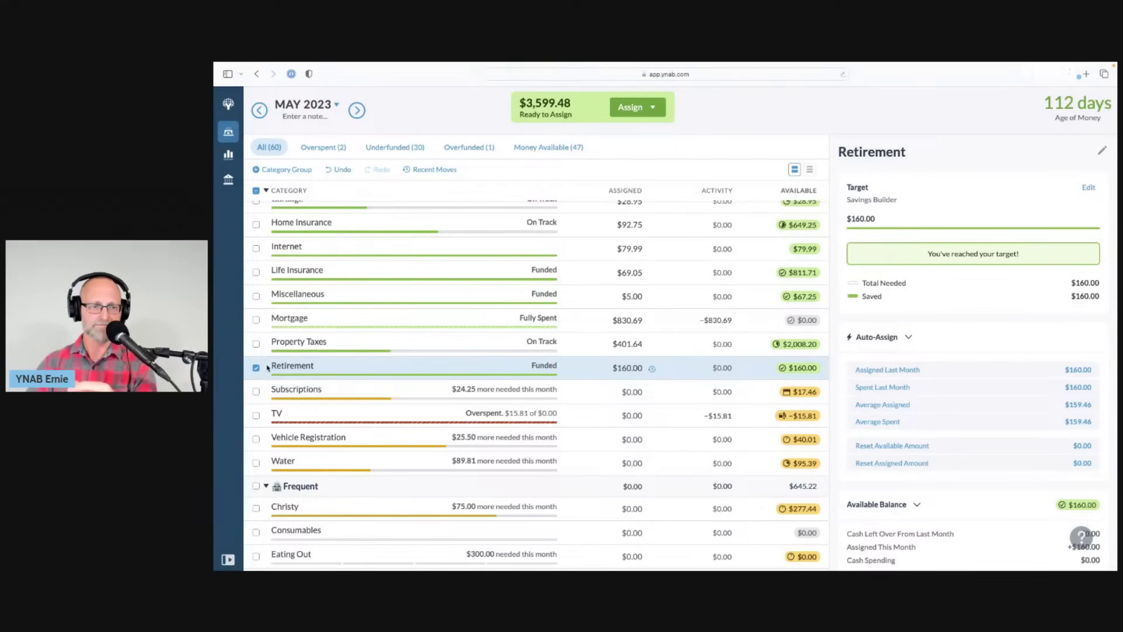
scroll(269, 367, "down", 2)
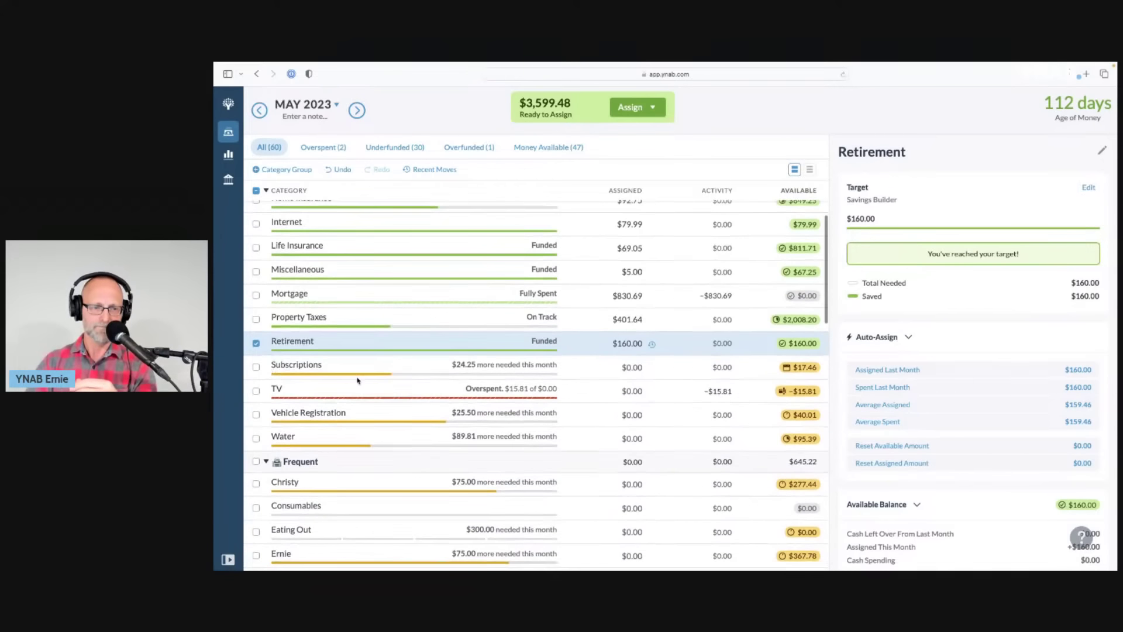
left_click(256, 313)
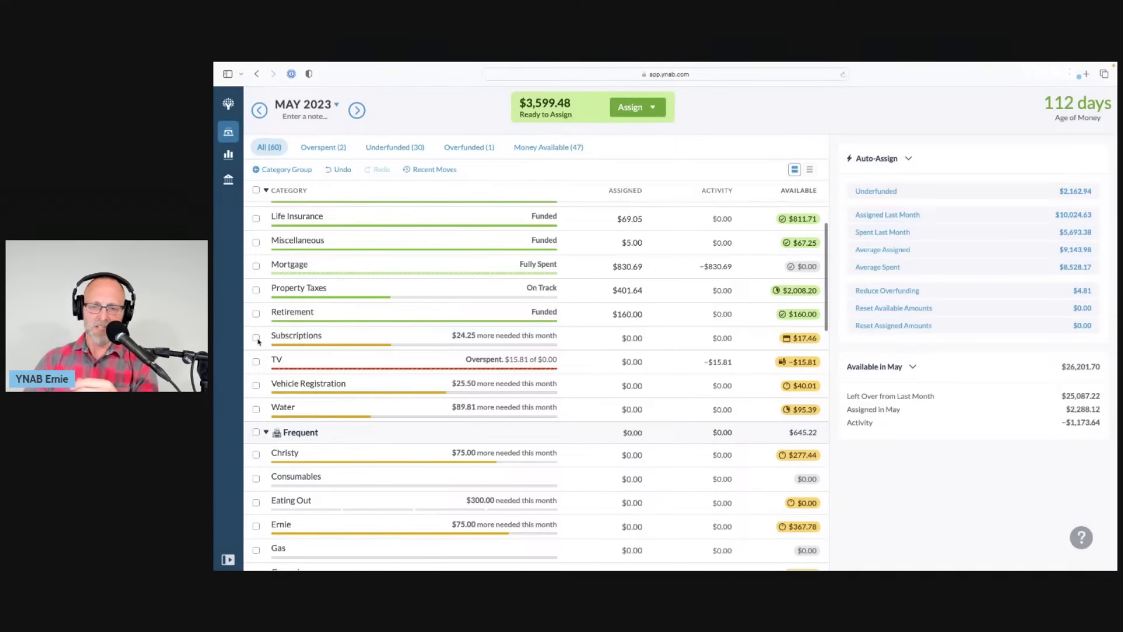
- Review the list of upcoming transactions for the Subscriptions category and close it
left_click(257, 340)
scroll(883, 385, "down", 4)
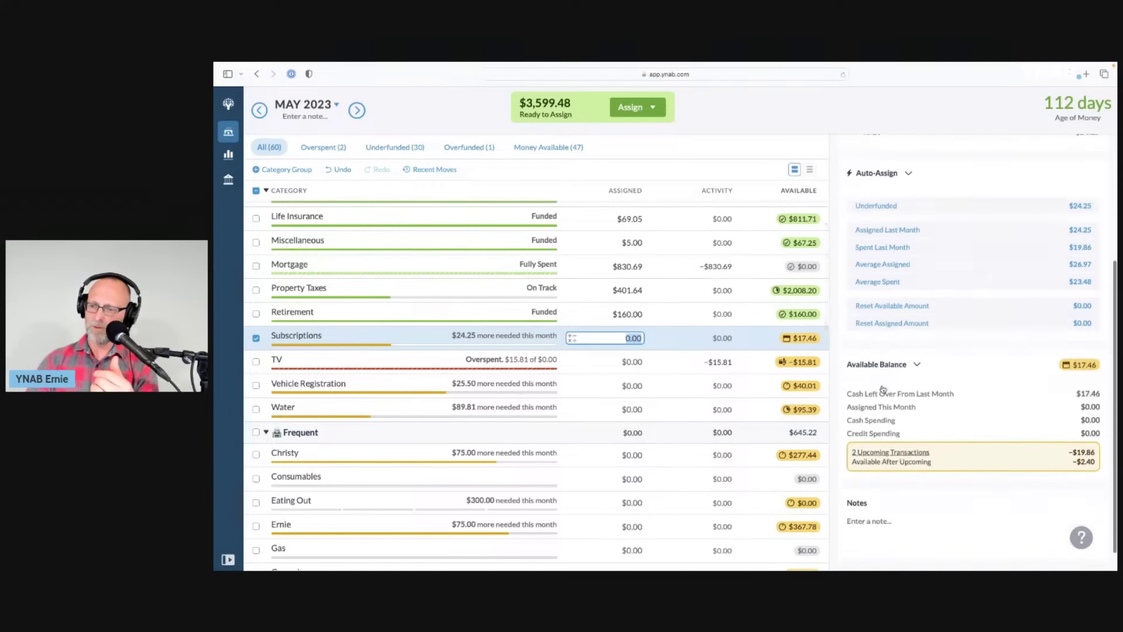
left_click(878, 431)
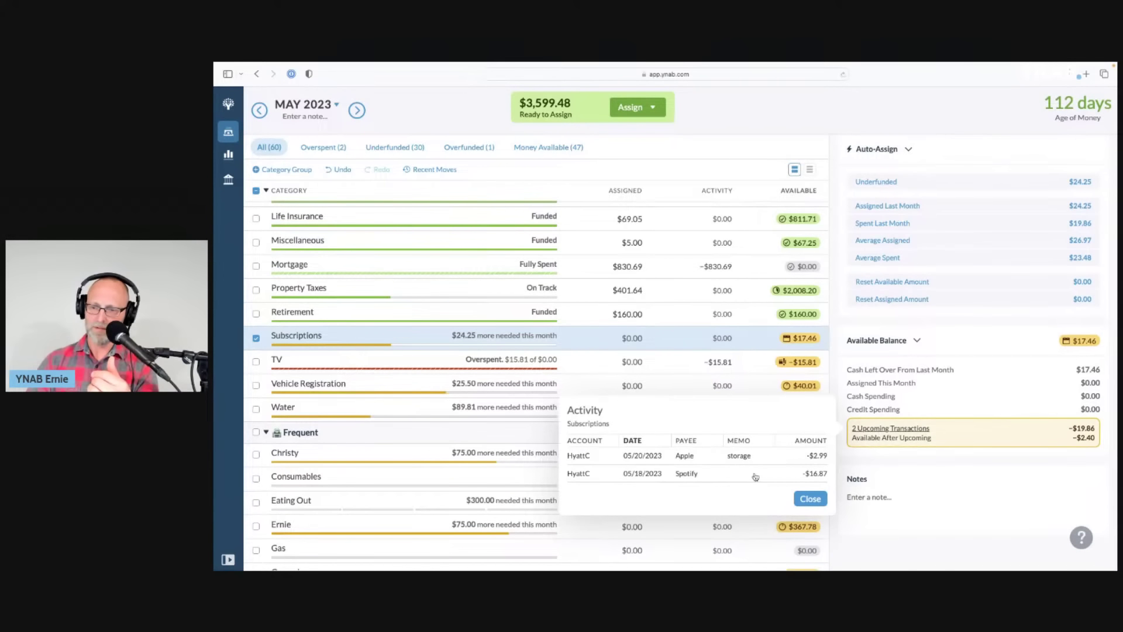
left_click(810, 499)
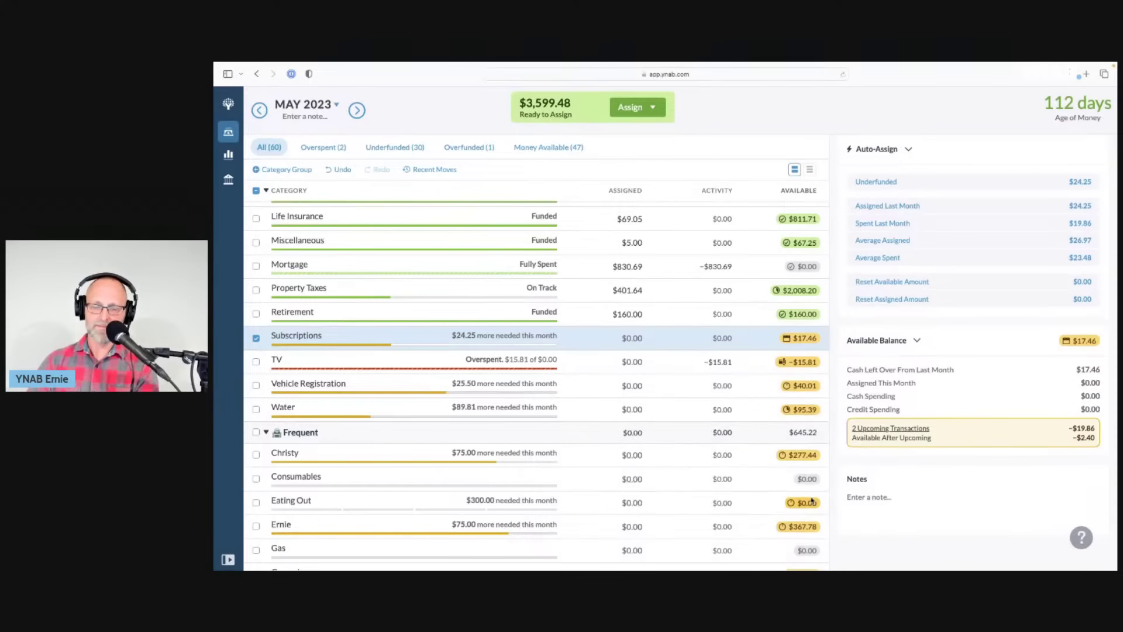
left_click(256, 338)
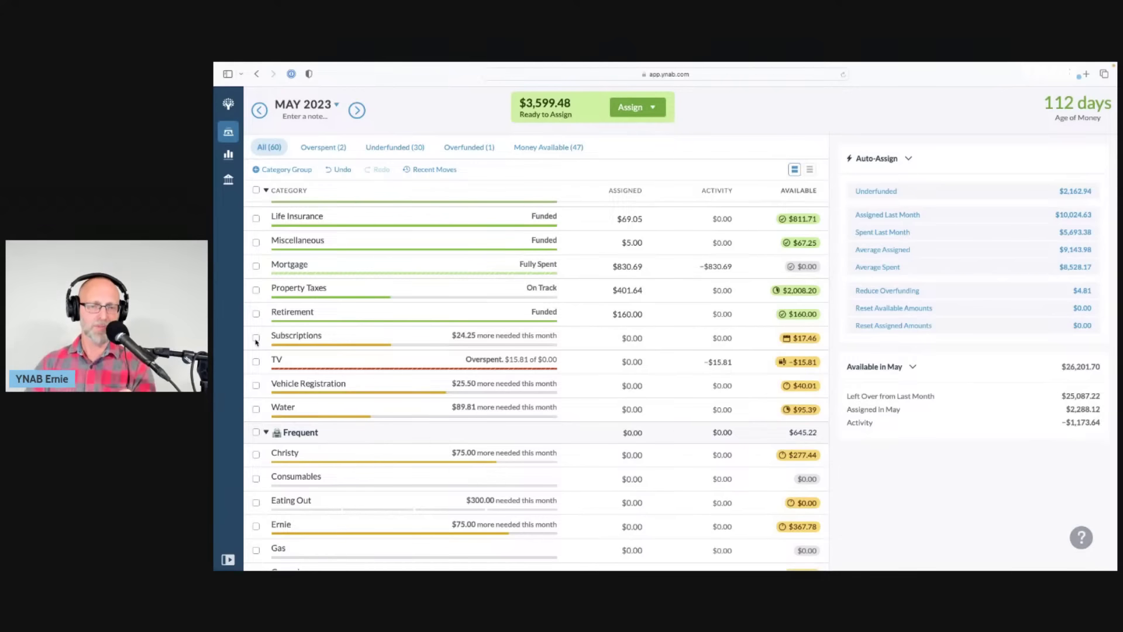
- Check the Subscriptions category's target settings and auto-assign its Underfunded amount of $24.25
left_click(389, 338)
left_click(1087, 188)
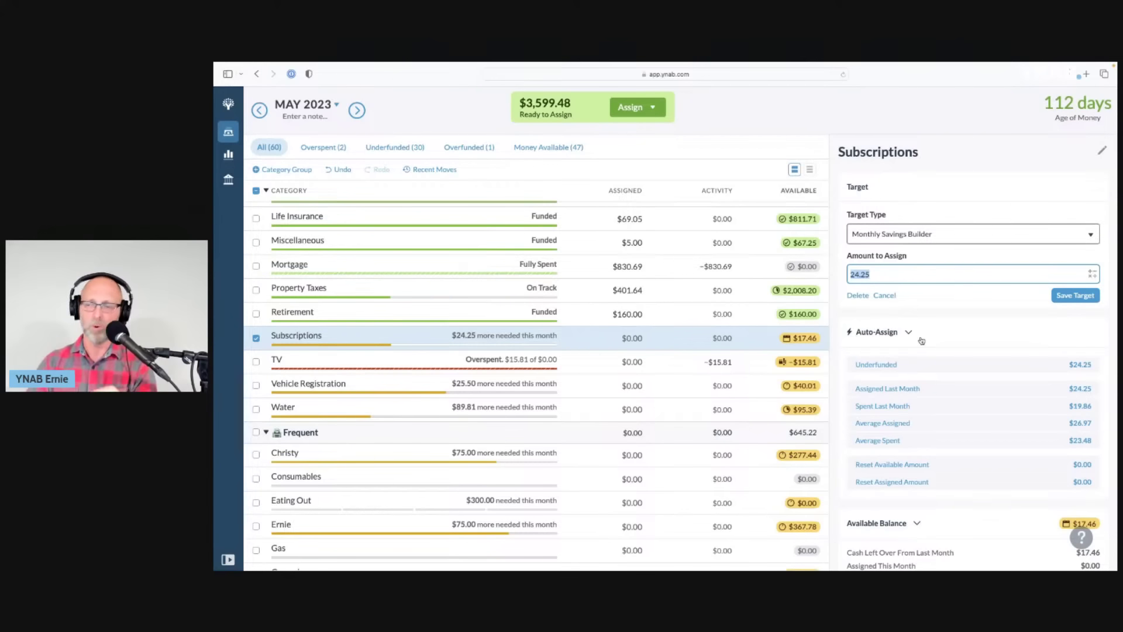
left_click(914, 361)
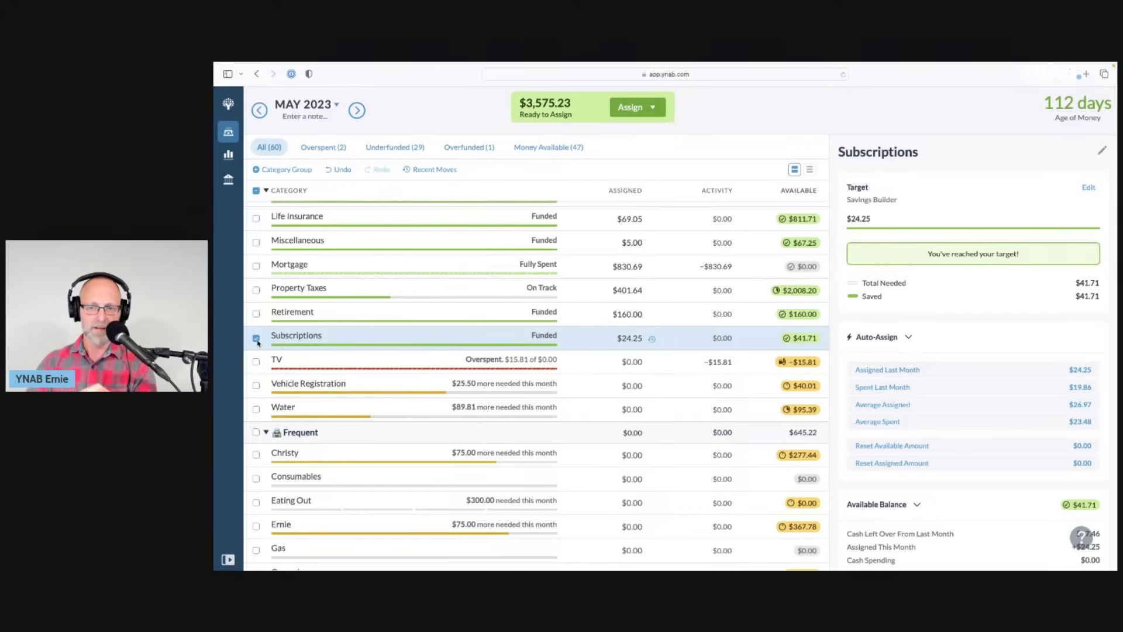
- Check the overspent TV category's available balance and note, and auto-assign its Underfunded amount of $31.61
left_click(258, 362)
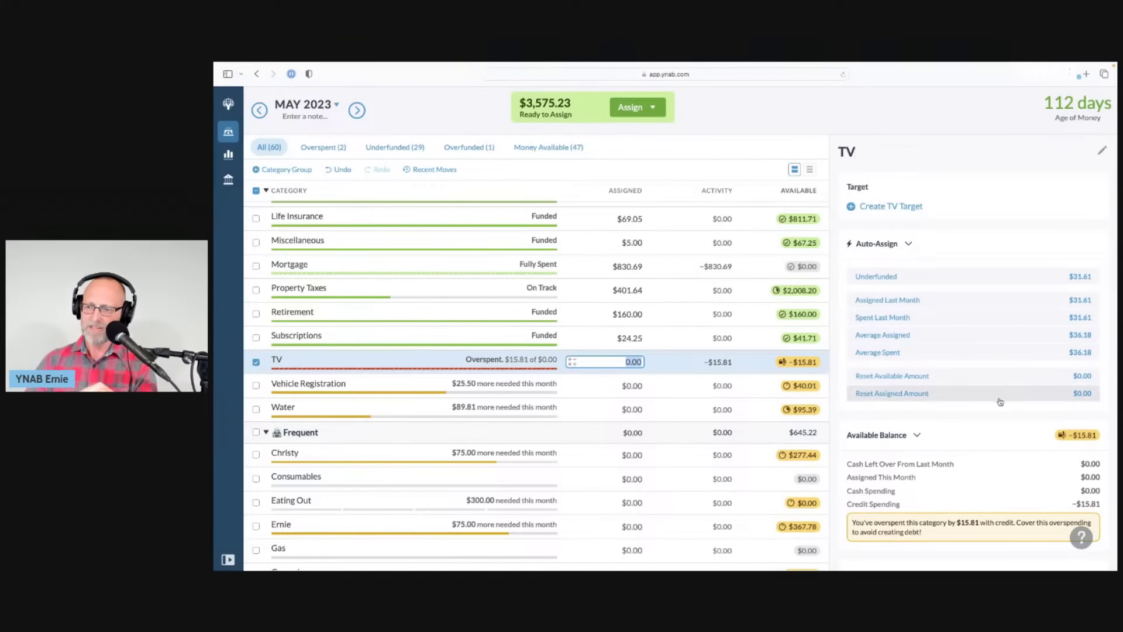
scroll(926, 357, "down", 3)
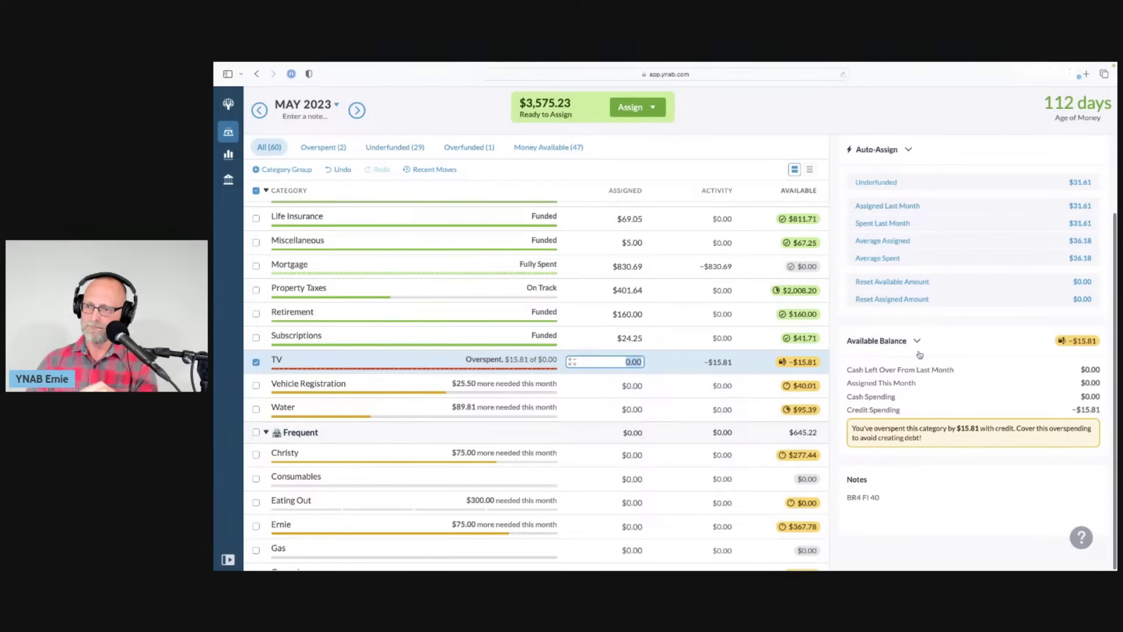
scroll(952, 436, "up", 2)
scroll(952, 436, "up", 1)
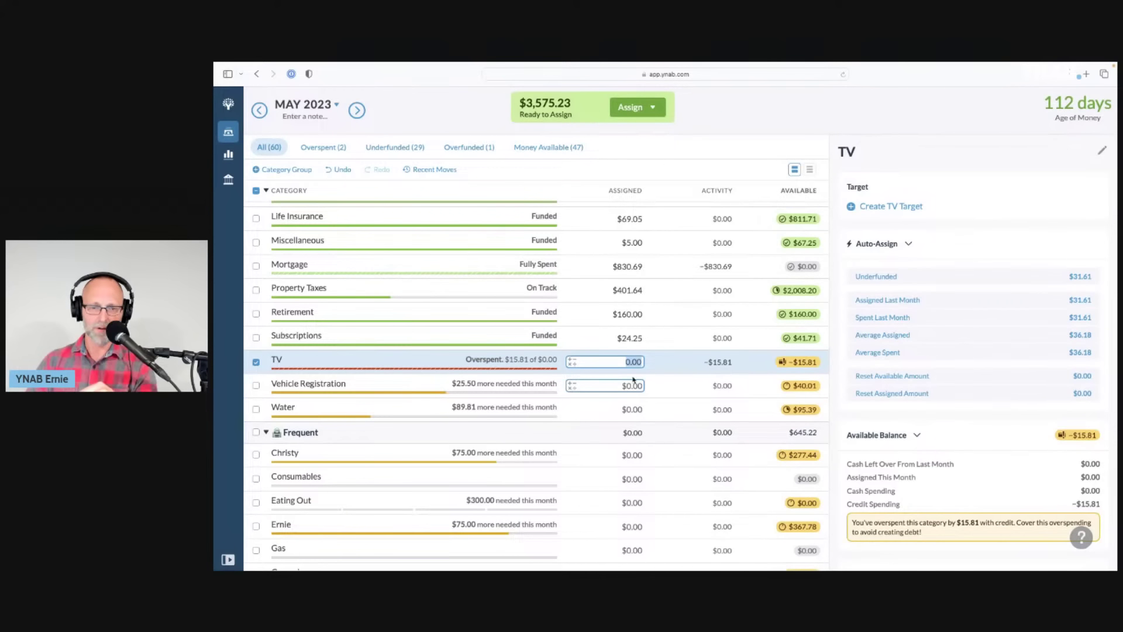
left_click(913, 275)
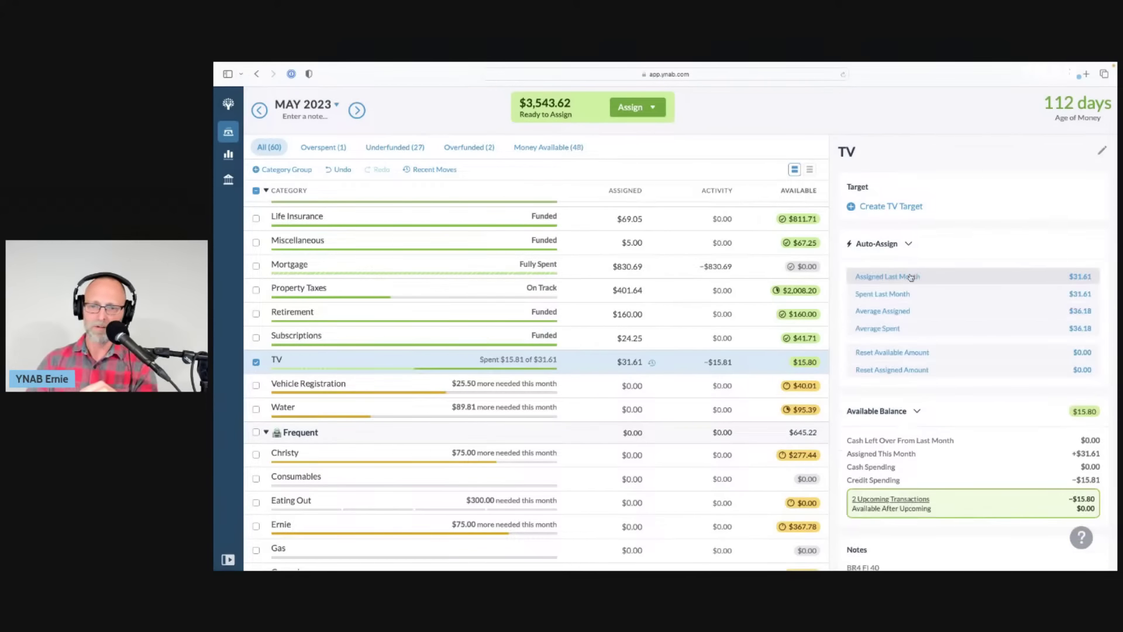
- Review the upcoming transactions behind the TV category's available balance, then close the list and deselect the category
scroll(952, 436, "down", 1)
left_click(900, 485)
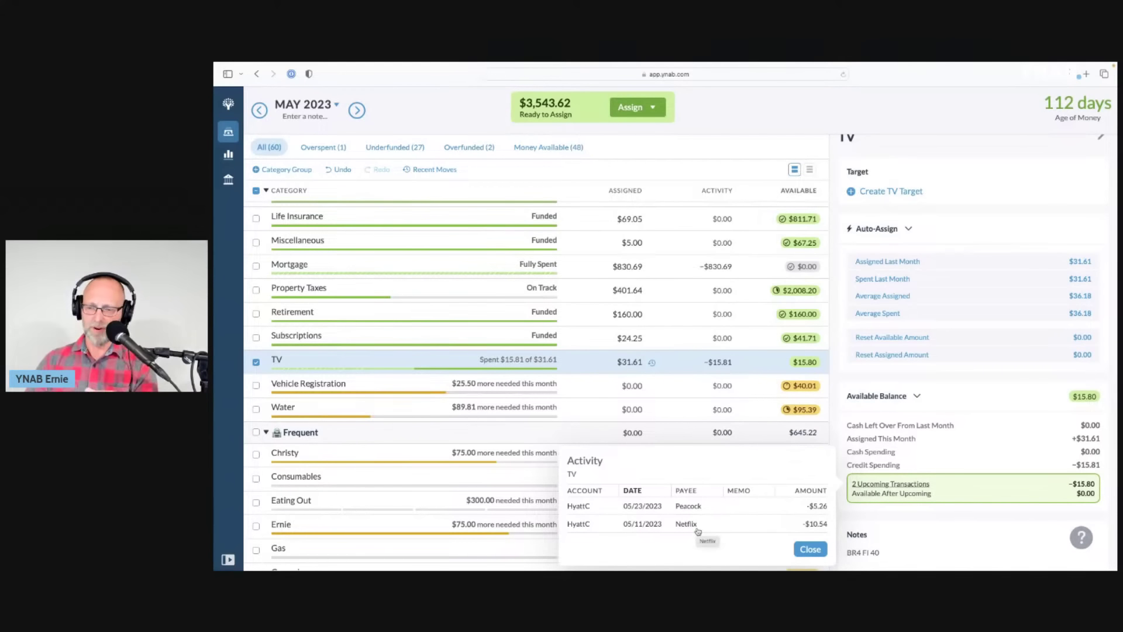
left_click(818, 548)
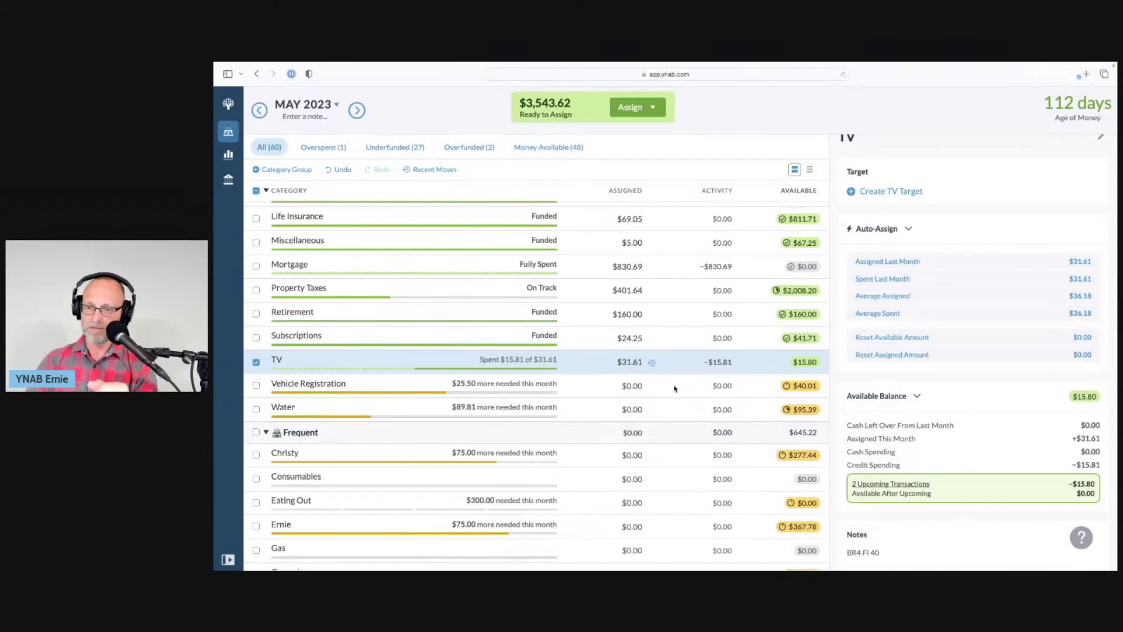
left_click(255, 362)
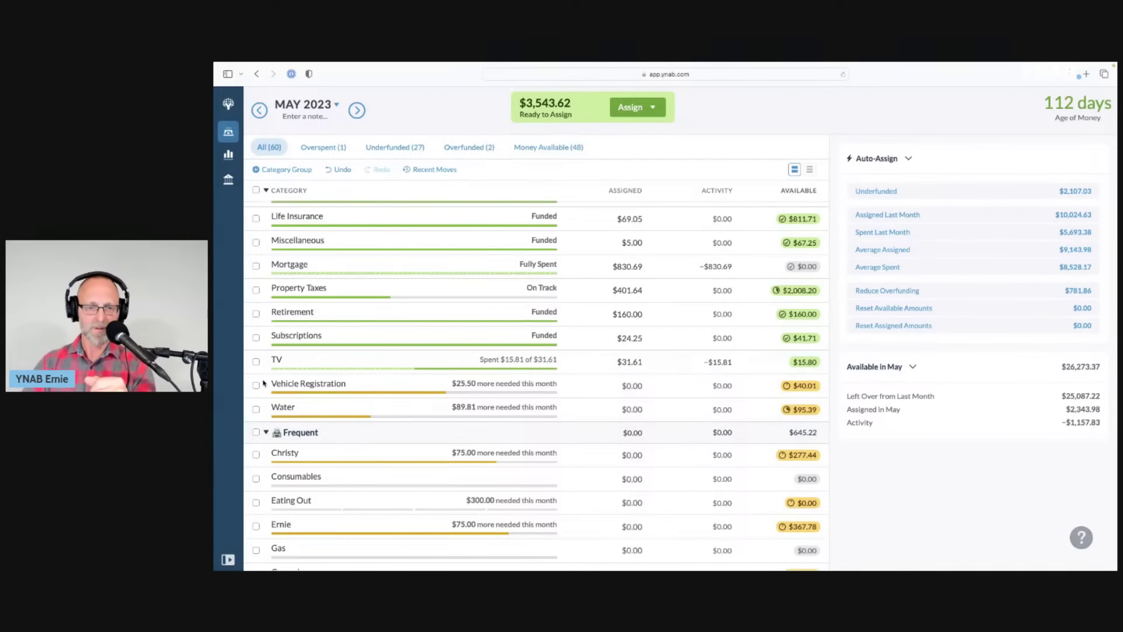
- Auto-assign the Underfunded amount of $25.50 to the Vehicle Registration category in the Bills group
left_click(256, 386)
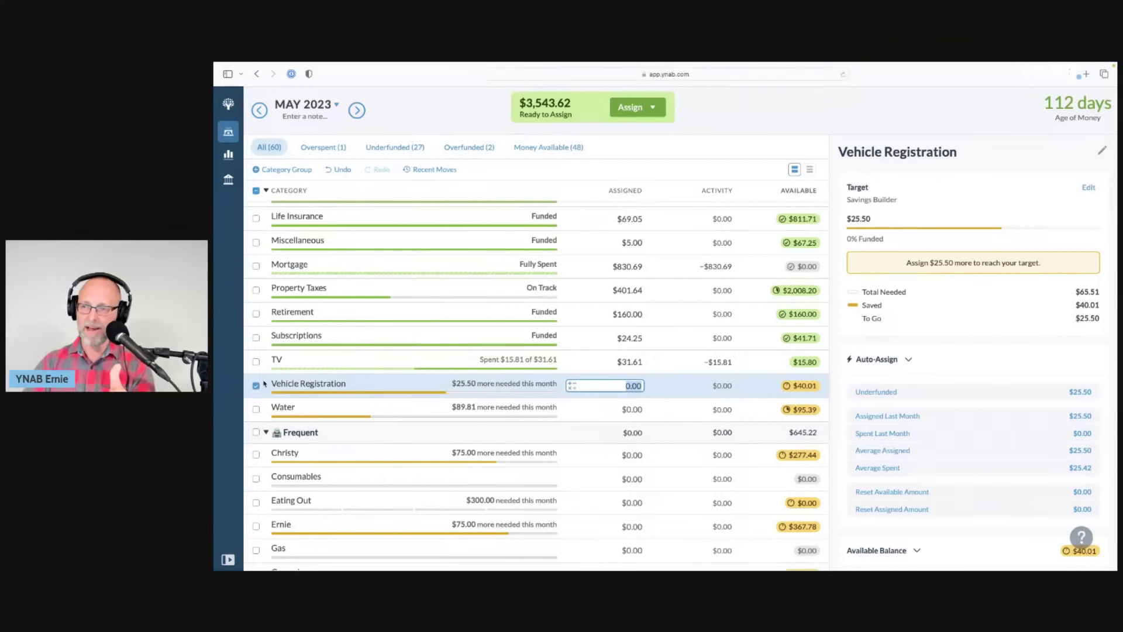
left_click(929, 392)
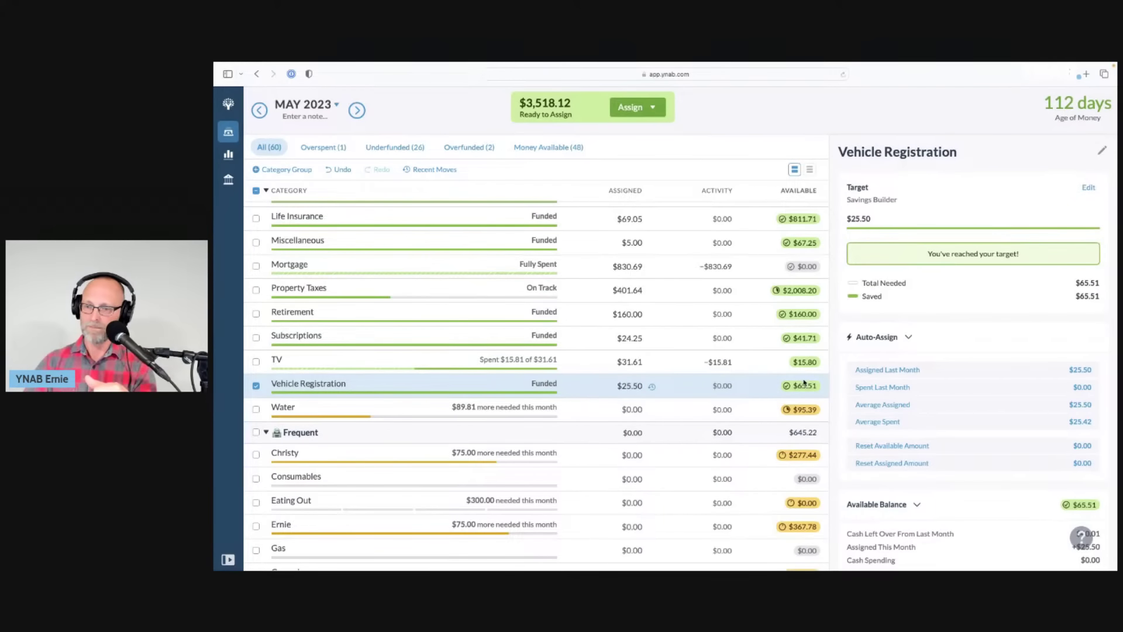
scroll(585, 386, "down", 3)
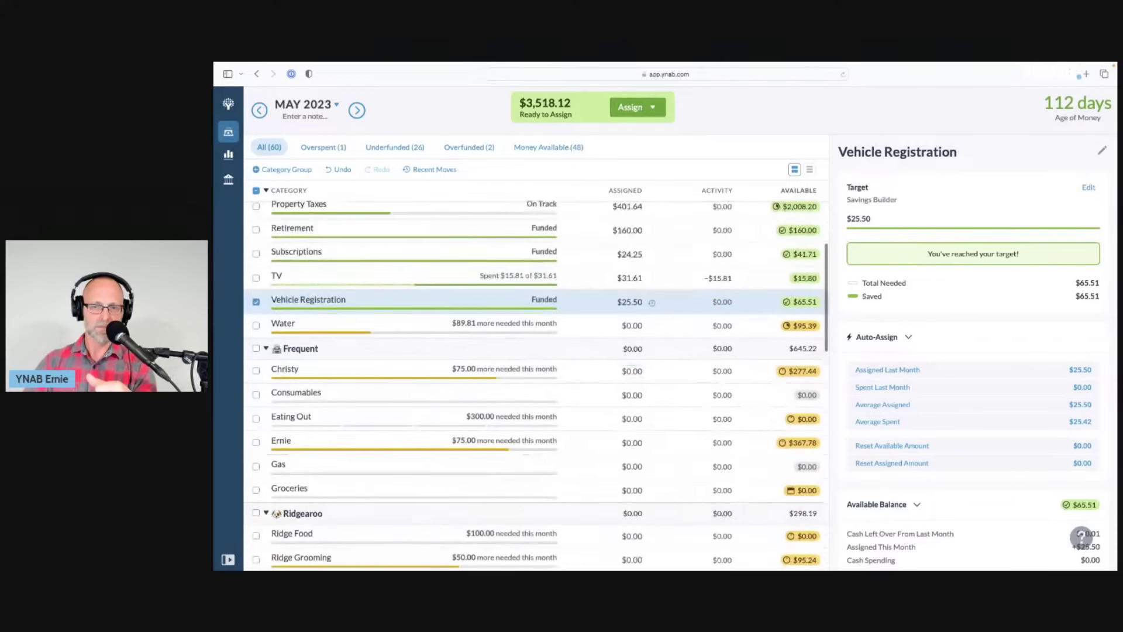
left_click(257, 301)
- Auto-assign the Underfunded amount of $89.81 to the Water category and review its target settings without changing them
left_click(257, 325)
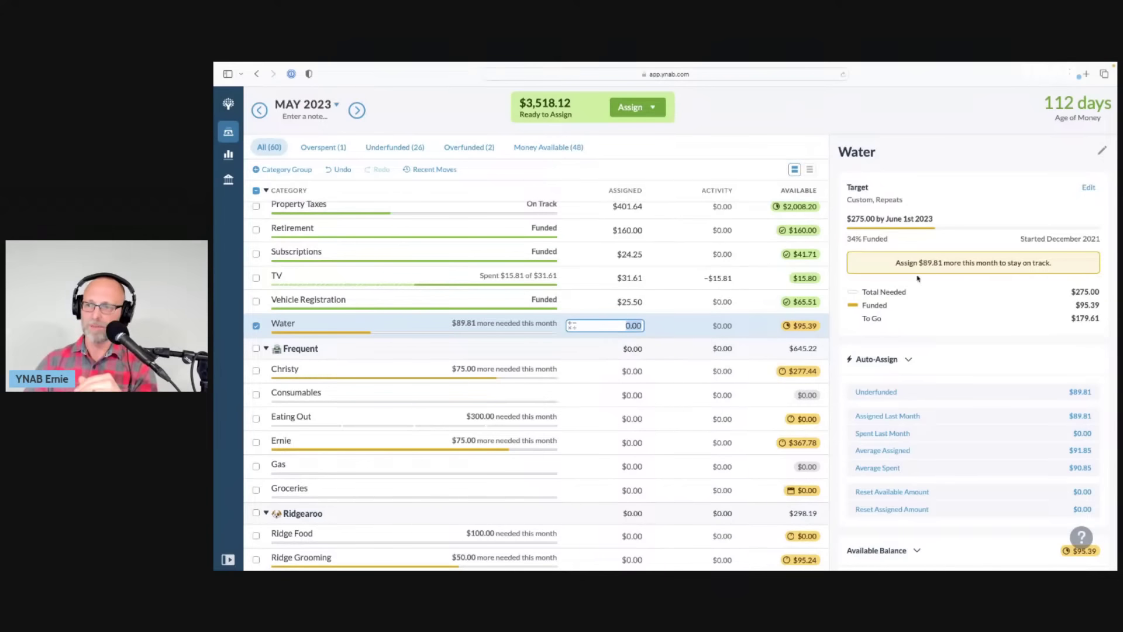
left_click(917, 391)
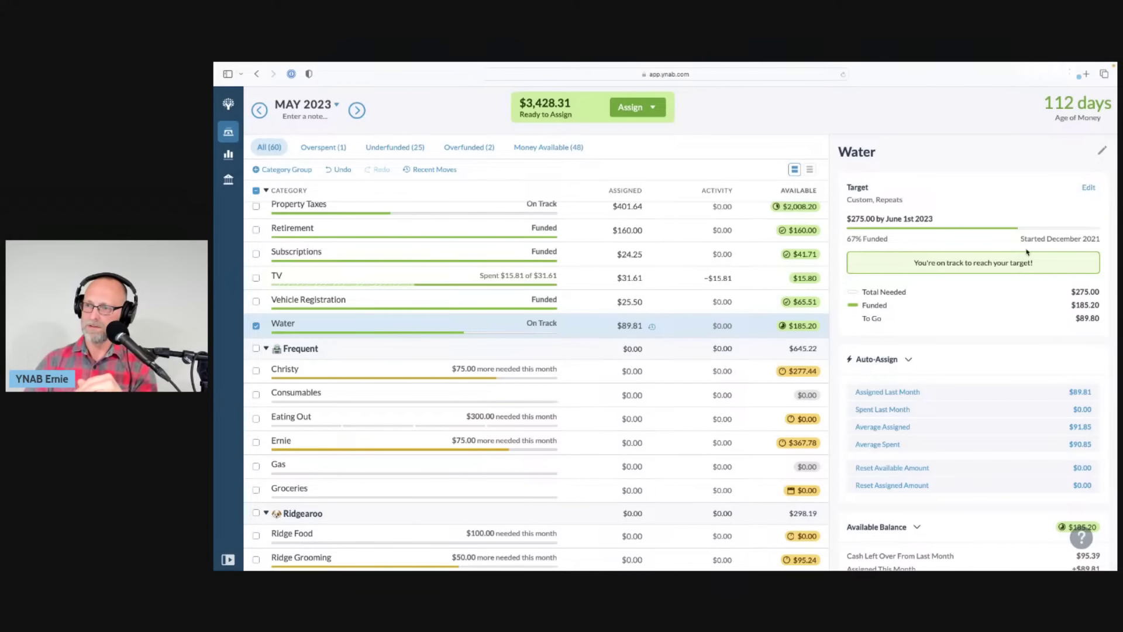
left_click(1089, 188)
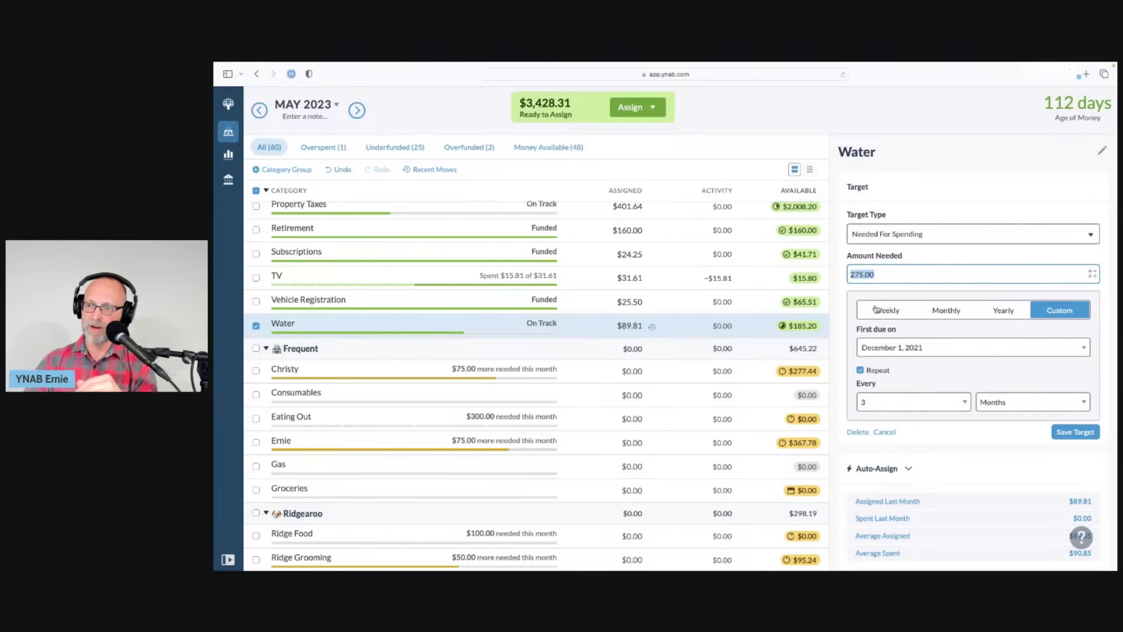
left_click(884, 433)
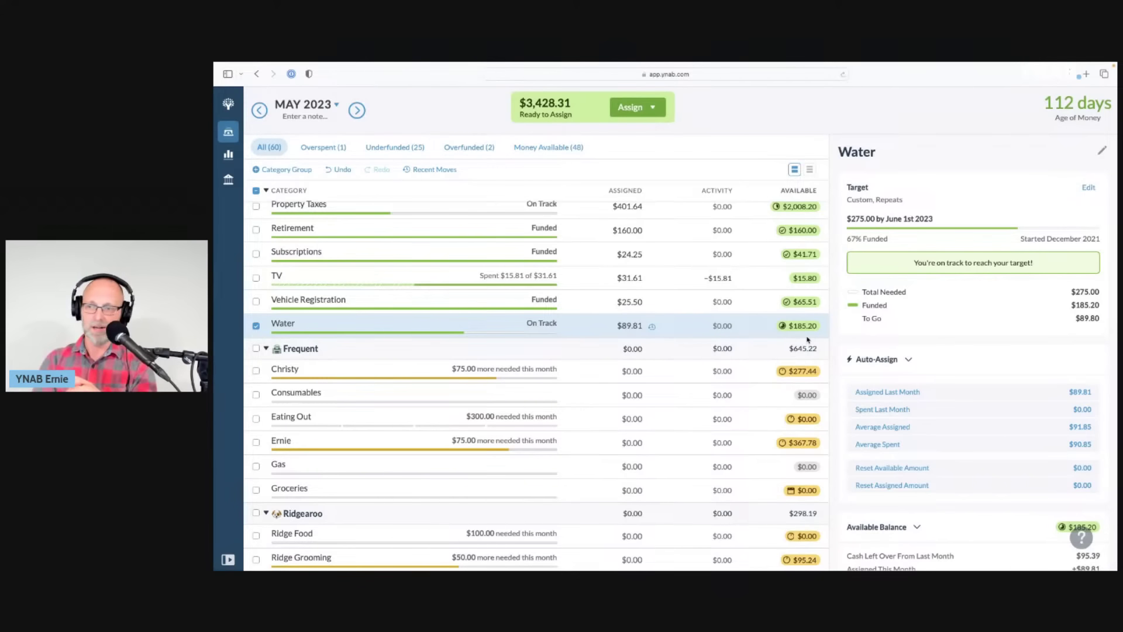
left_click(256, 325)
- Auto-assign the Underfunded $75.00 to each of the two personal spending categories in the Frequent group and check the first one's available amount
scroll(373, 345, "up", 10)
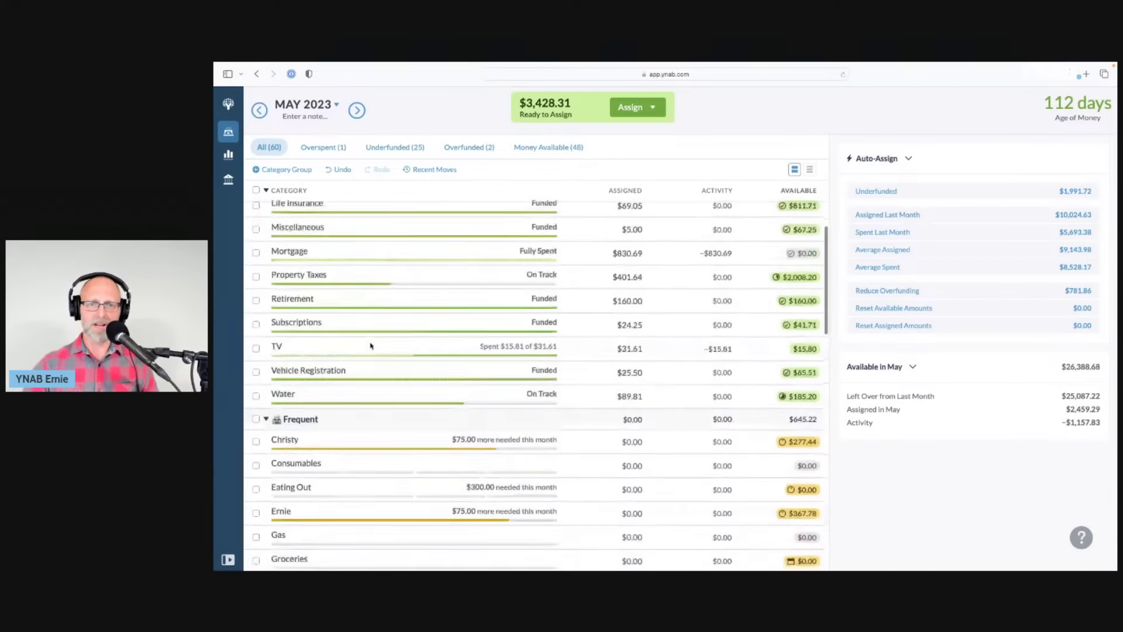
scroll(375, 348, "down", 6)
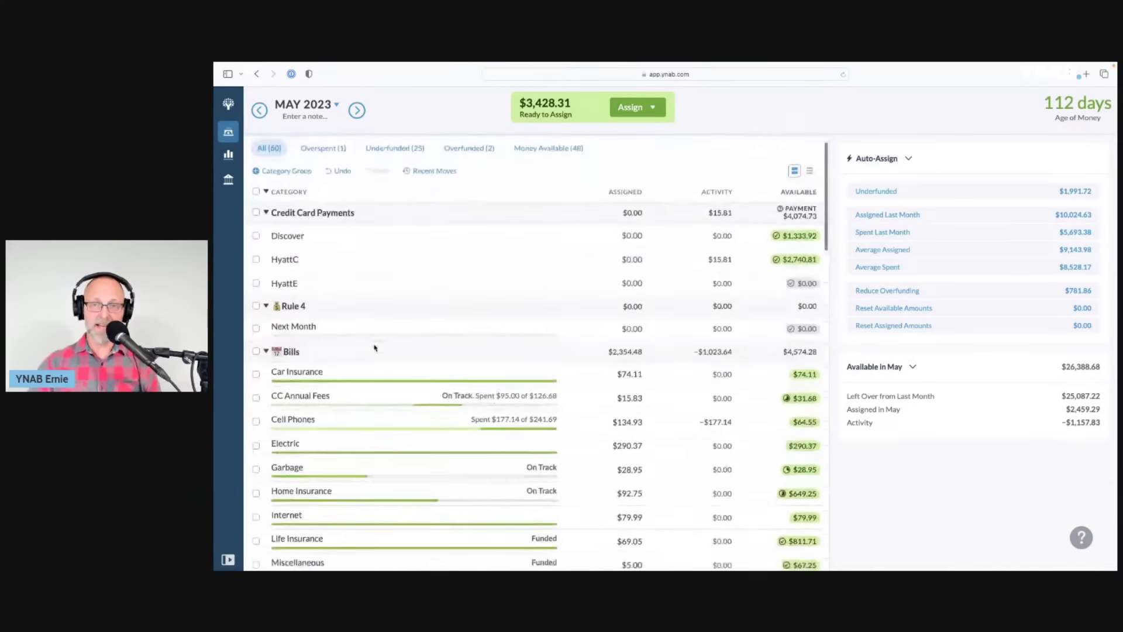
scroll(374, 348, "down", 3)
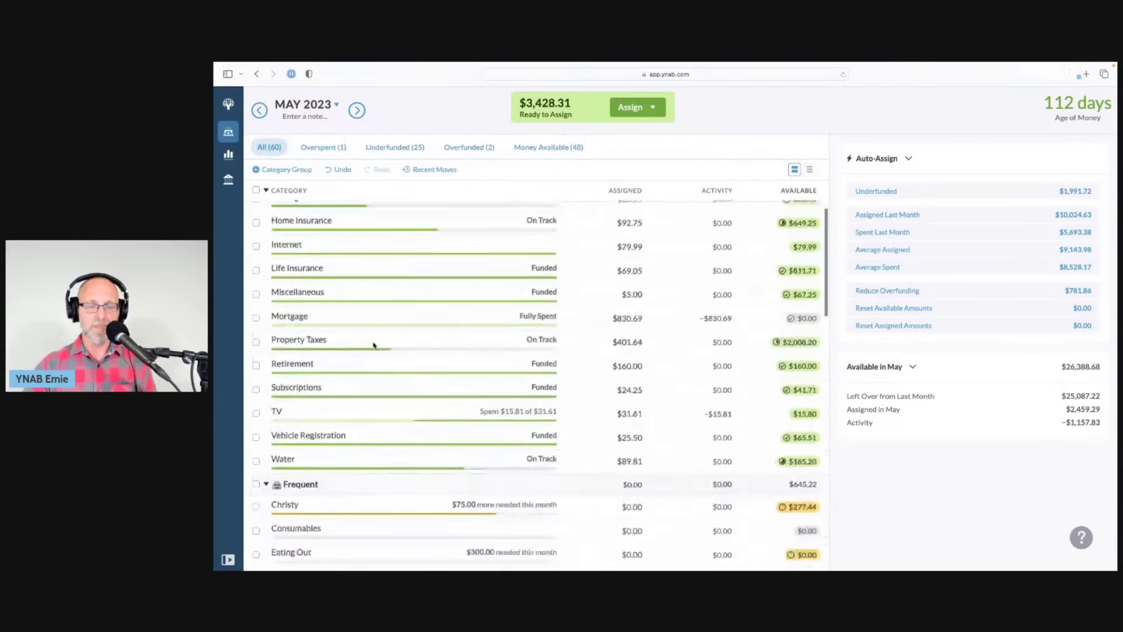
scroll(373, 348, "down", 2)
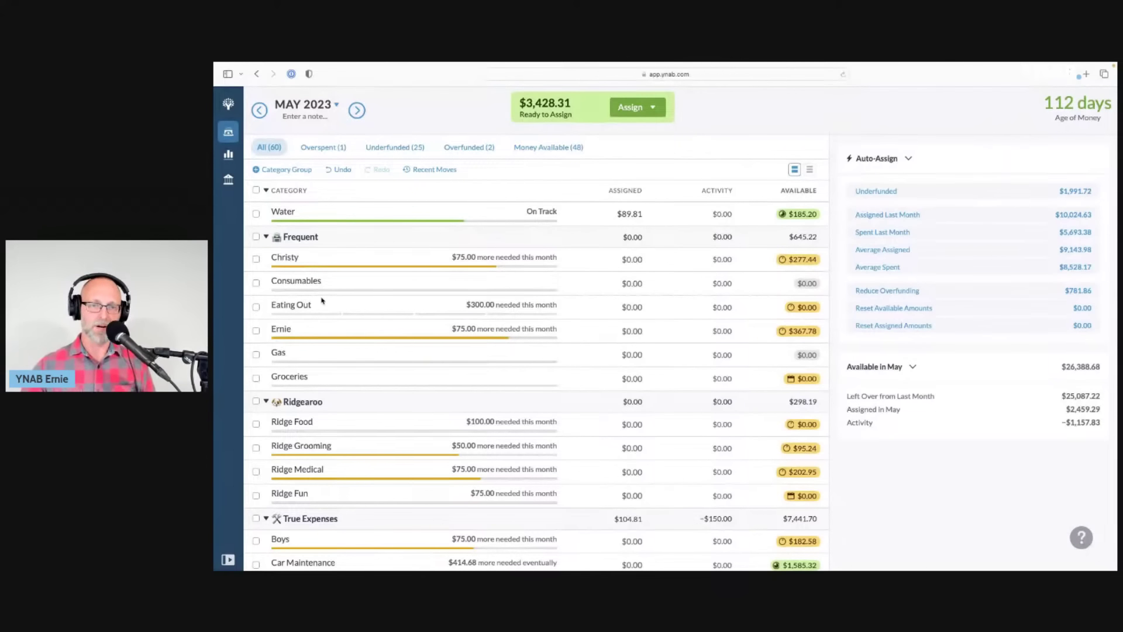
left_click(257, 260)
left_click(256, 330)
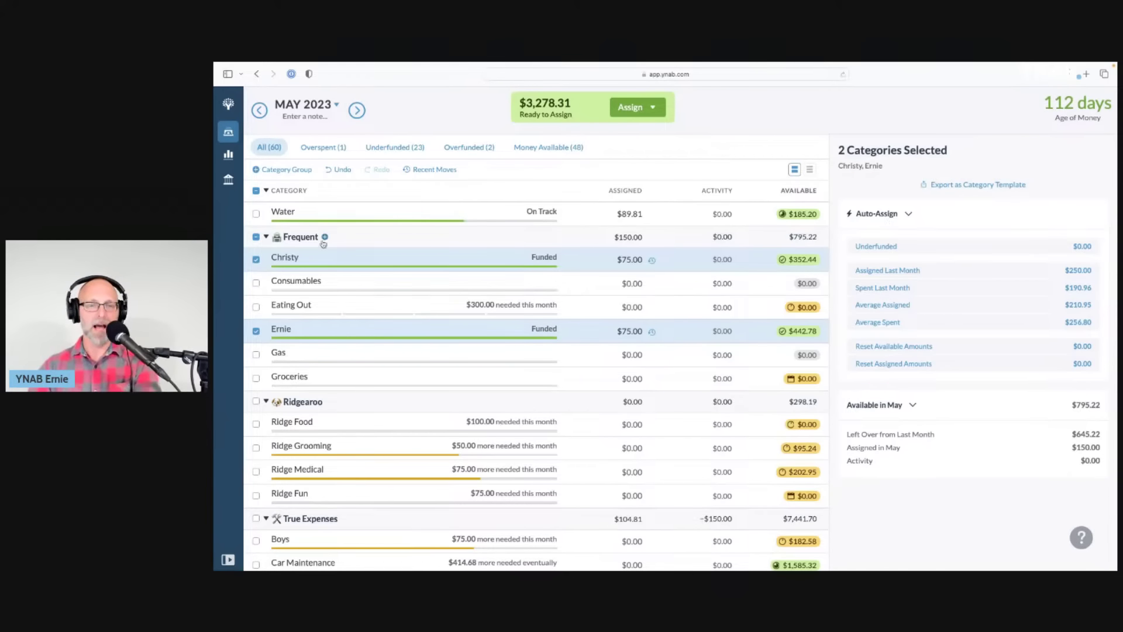
left_click(256, 259)
left_click(256, 331)
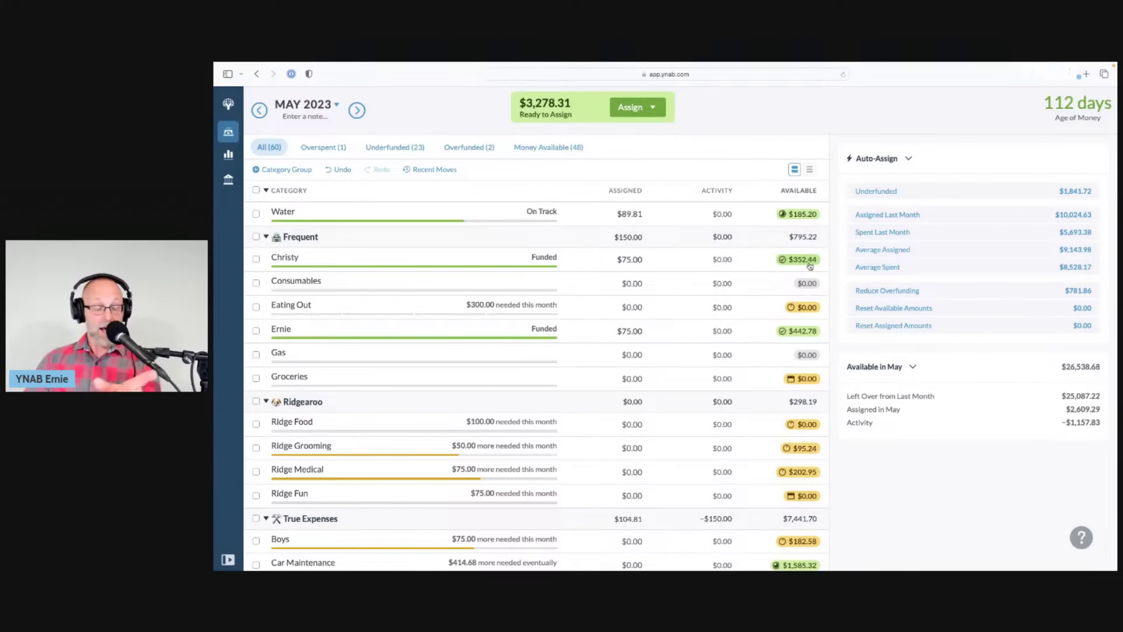
mouse_move(810, 266)
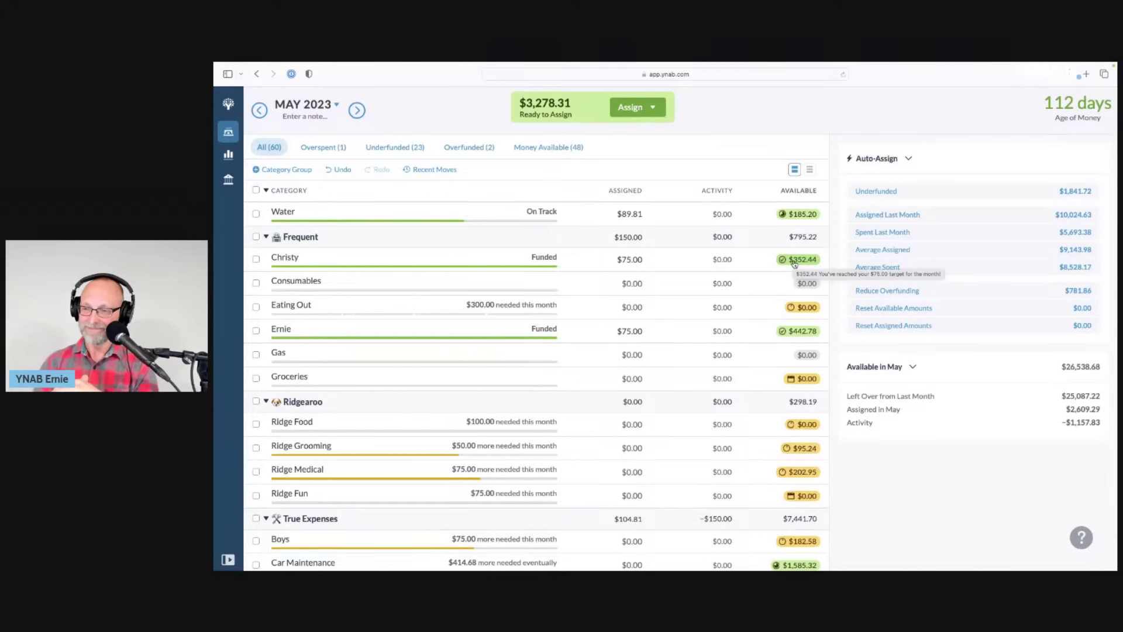
- Auto-assign the Average Spent of $122.65 to Consumables and the Underfunded $300.00 to Eating Out in the Frequent group
left_click(257, 283)
scroll(866, 336, "down", 2)
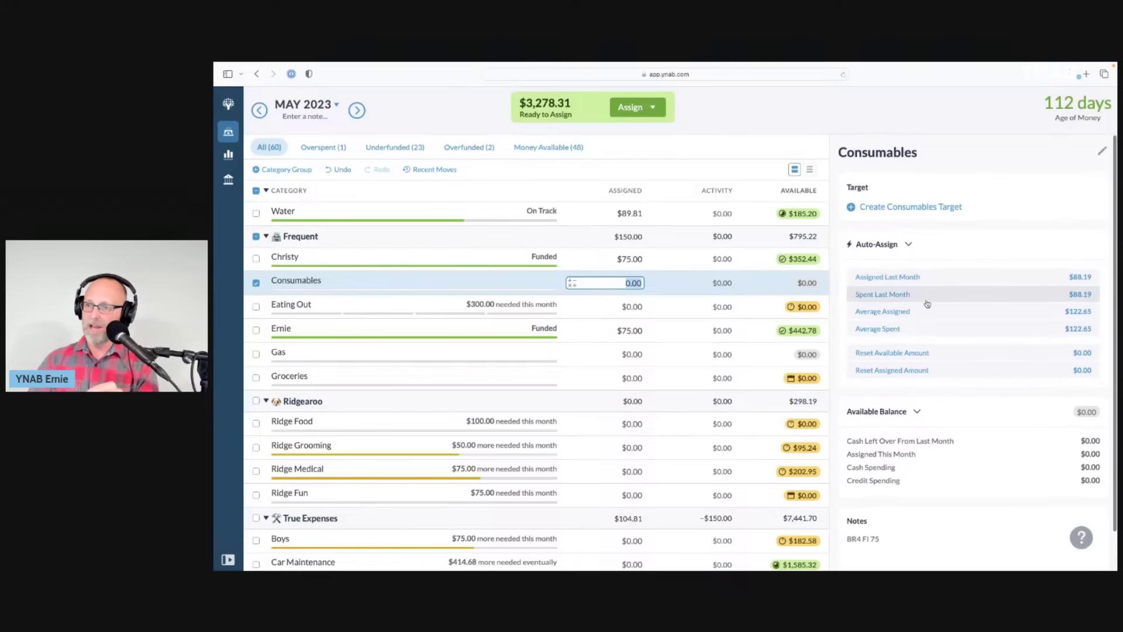
left_click(1074, 332)
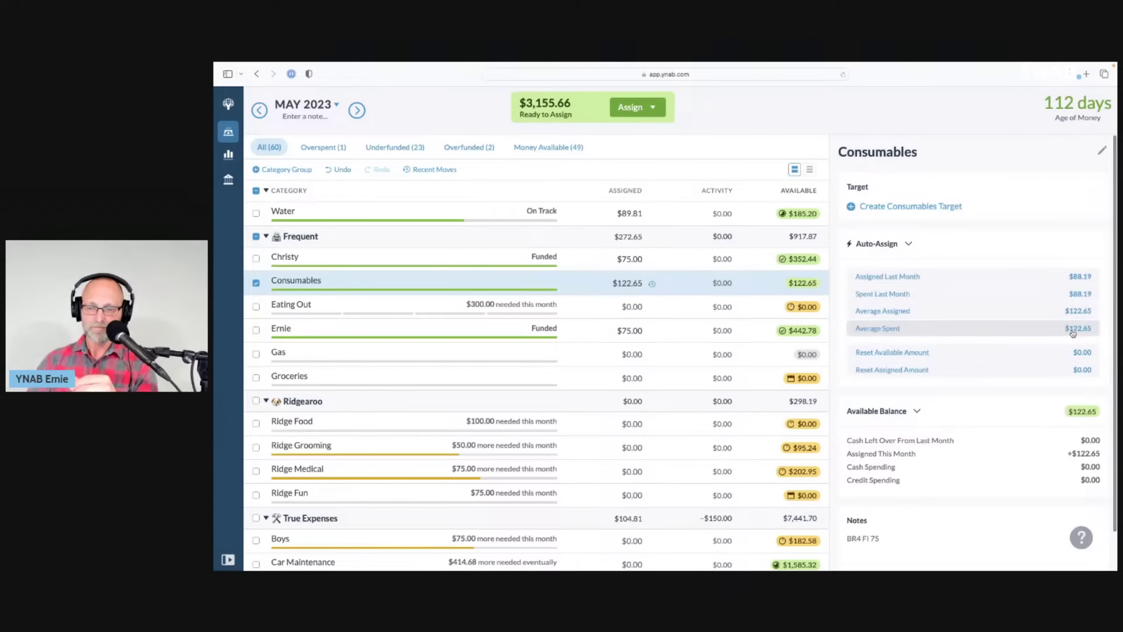
left_click(255, 283)
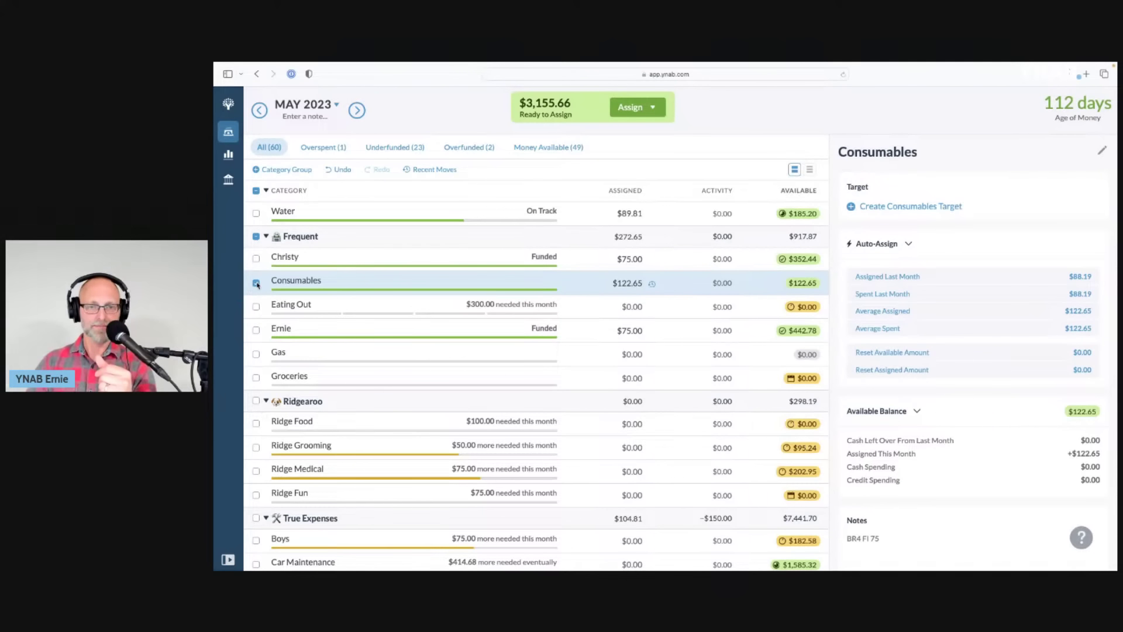
left_click(255, 307)
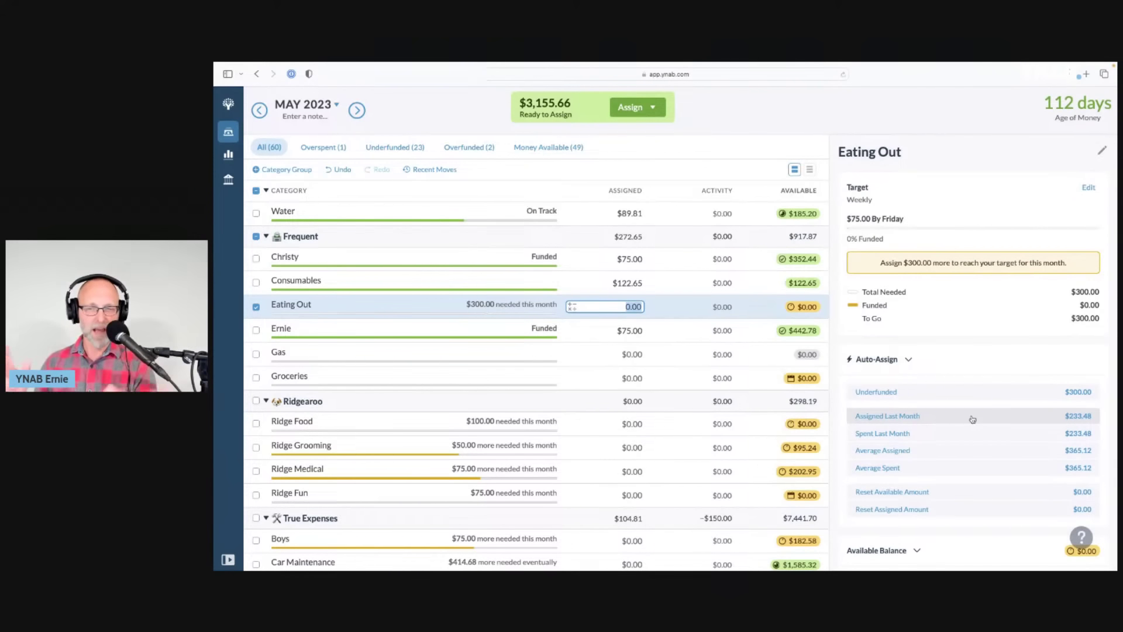
left_click(971, 391)
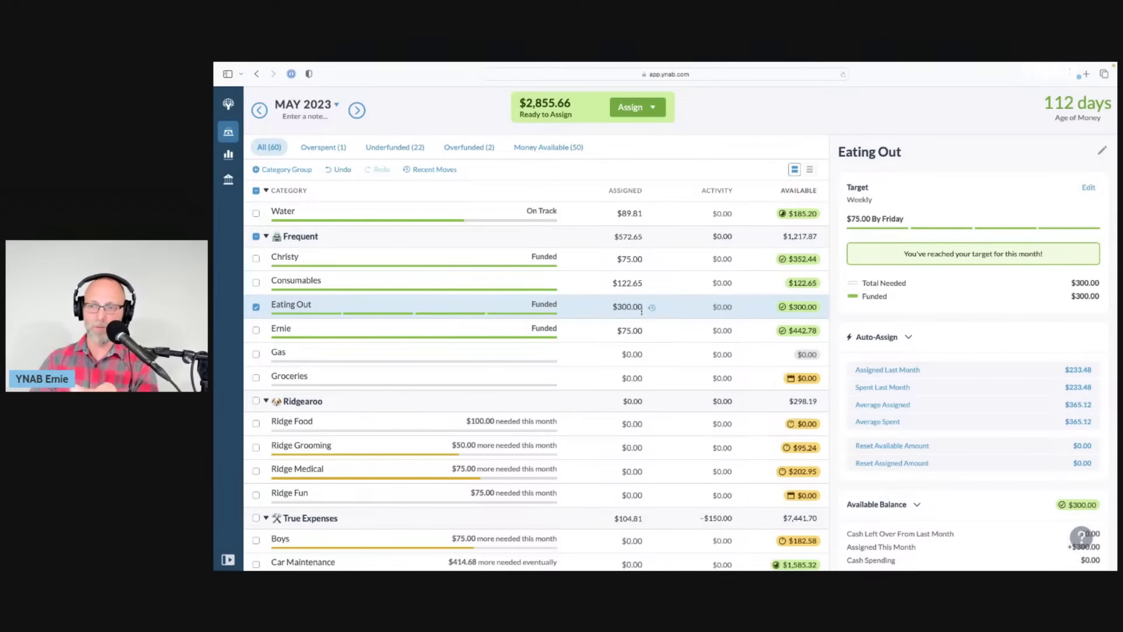
- Auto-assign the Average Spent to Gas ($109.63) and to Groceries ($1,139.47) in the Frequent group, then deselect them
left_click(318, 349)
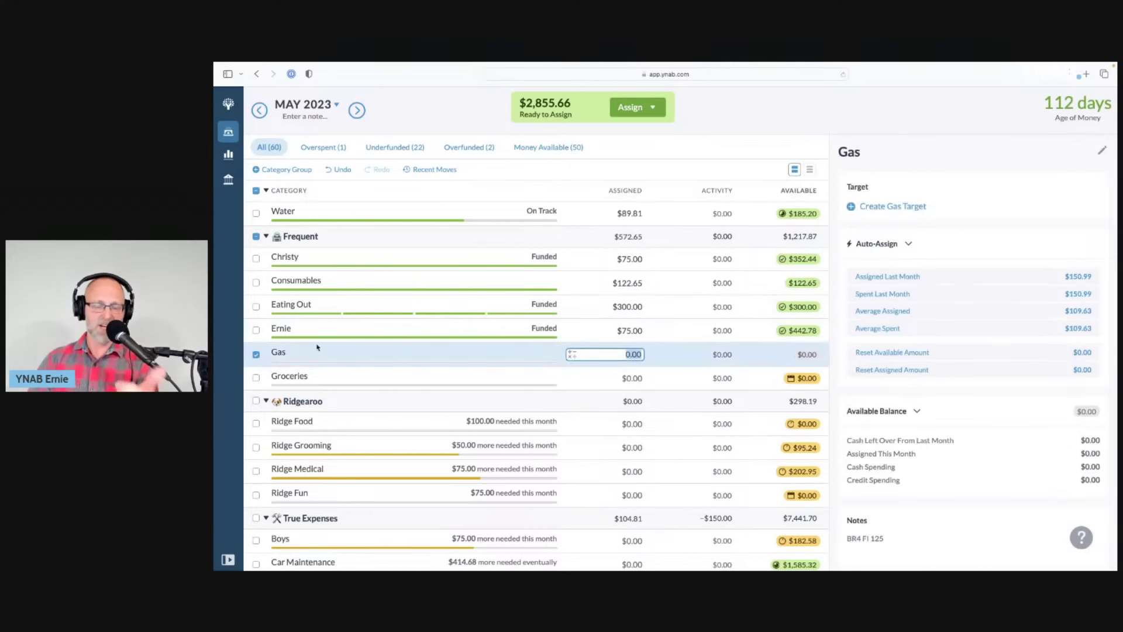
left_click(927, 334)
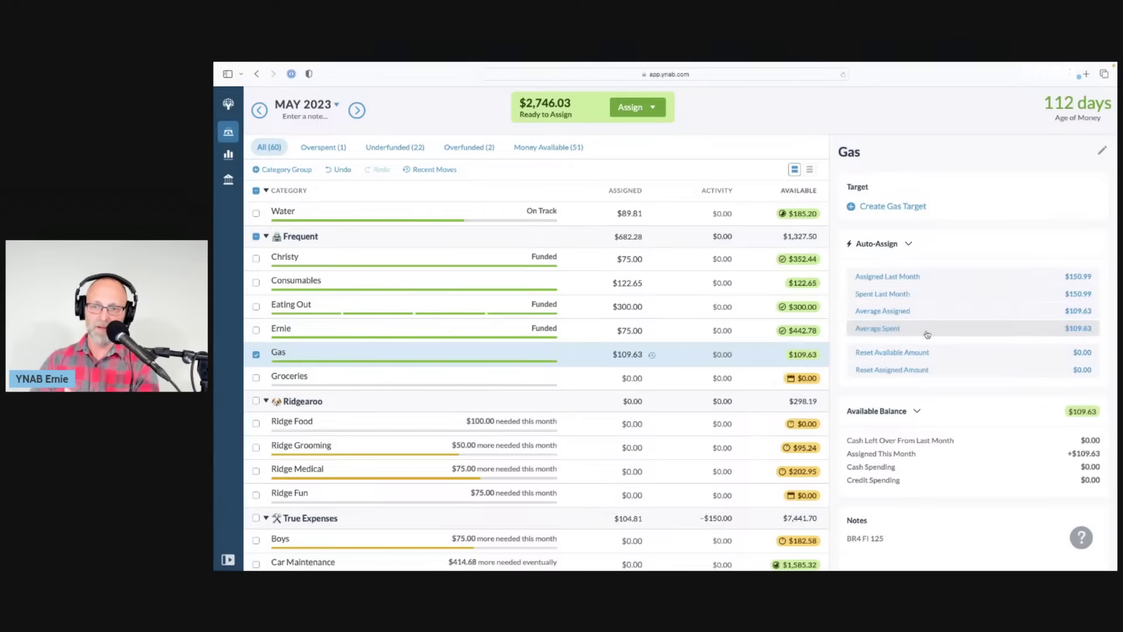
left_click(255, 355)
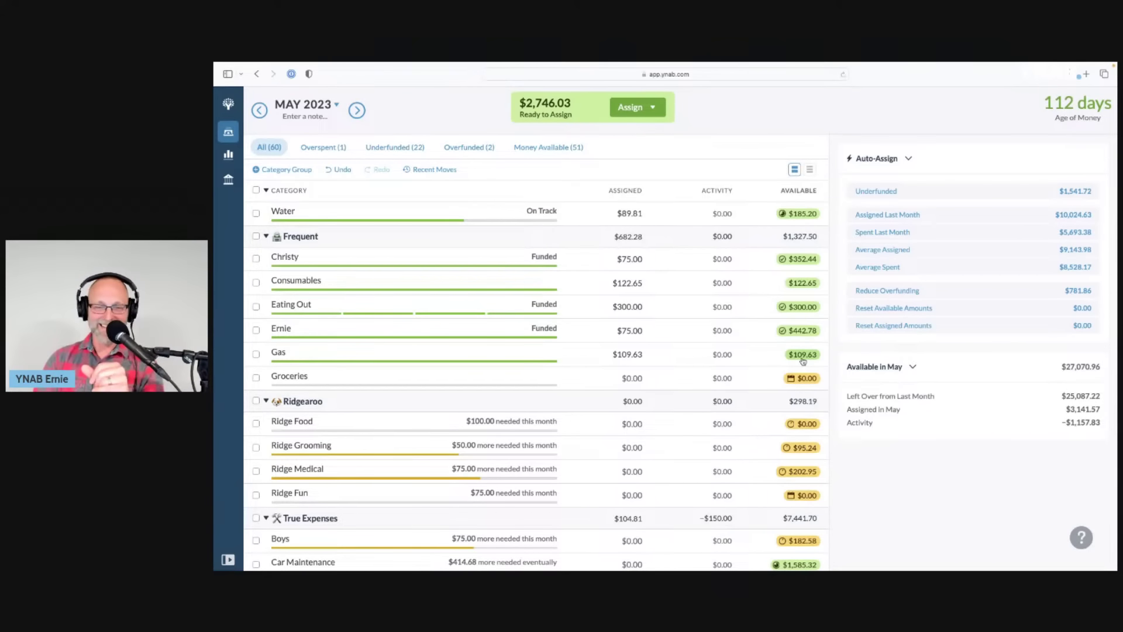
left_click(283, 382)
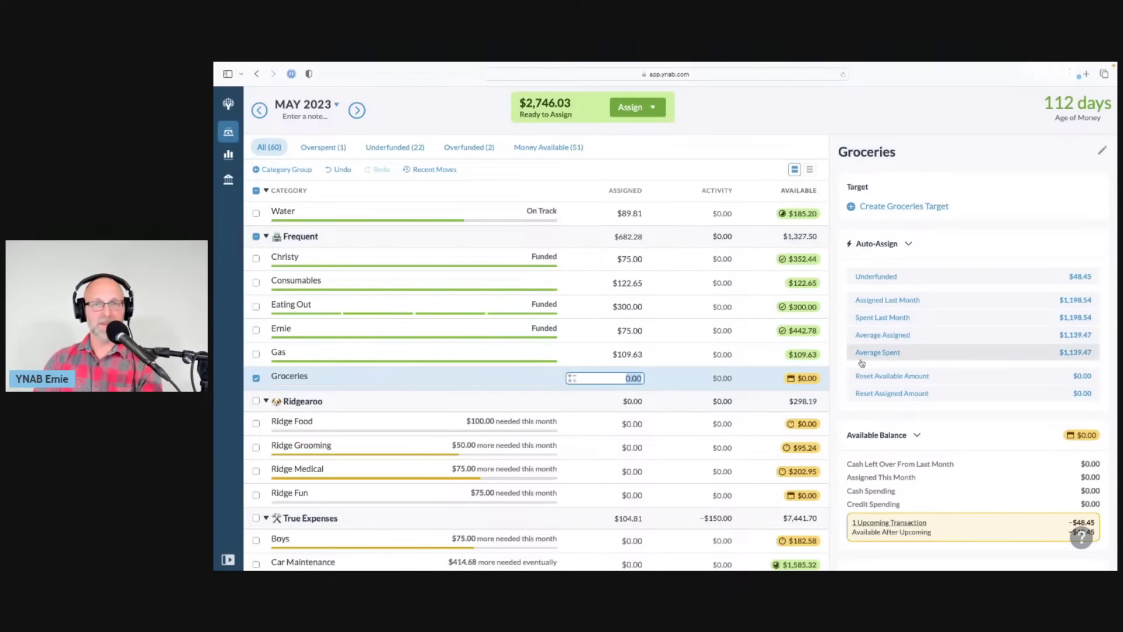
left_click(920, 354)
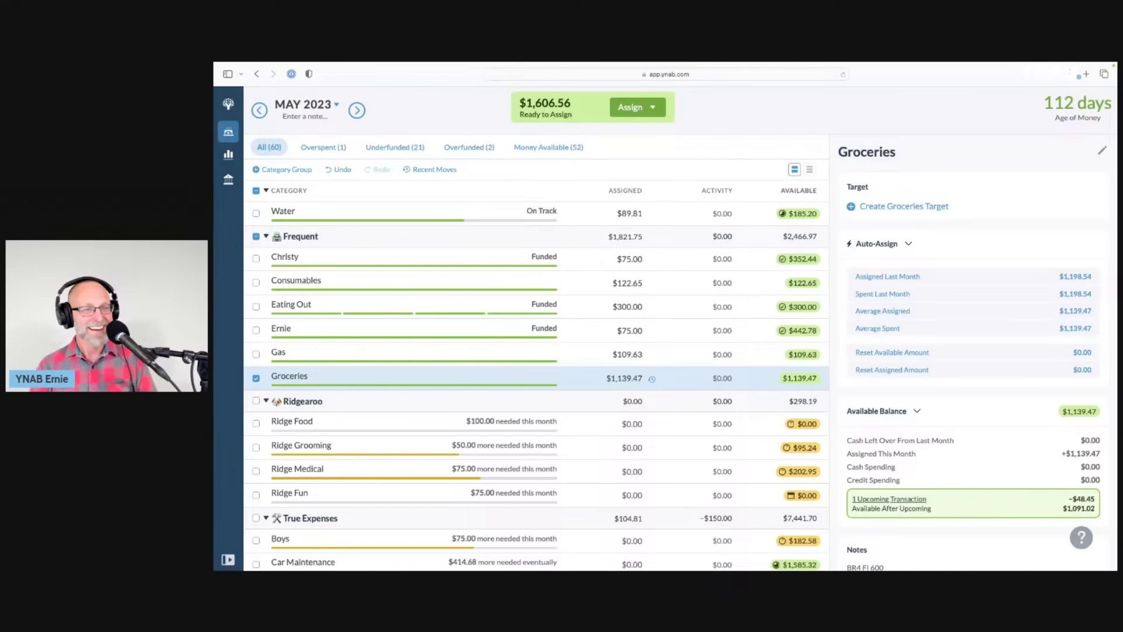
scroll(279, 392, "down", 1)
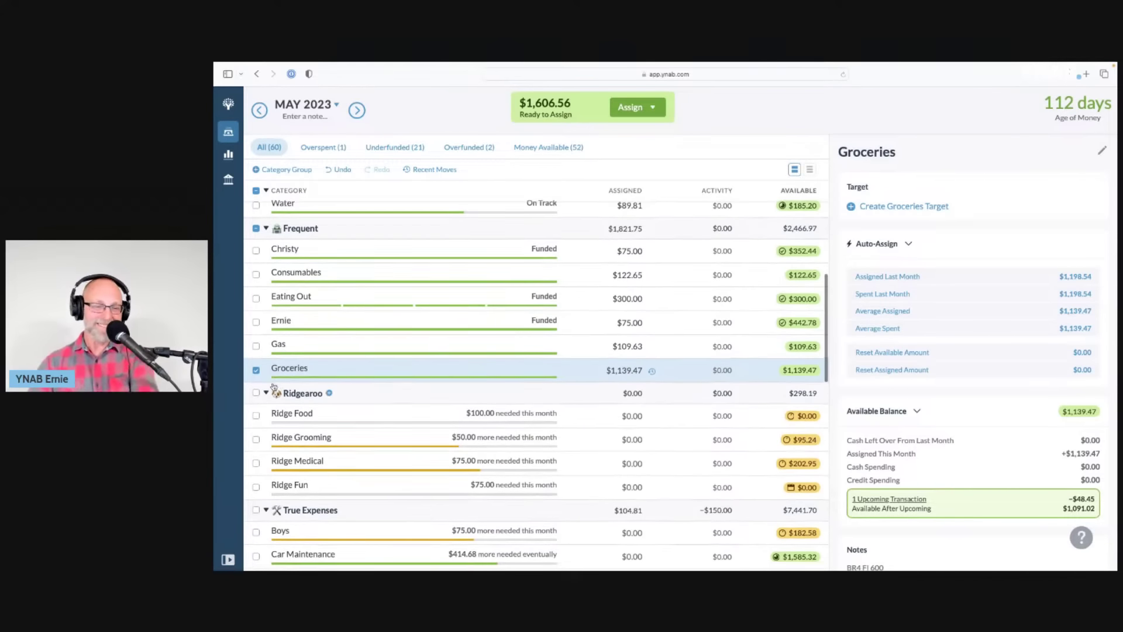
left_click(256, 369)
- Auto-assign the combined Underfunded amount of $300.00 to all four Ridgearoo categories and clear the selection
scroll(302, 383, "down", 5)
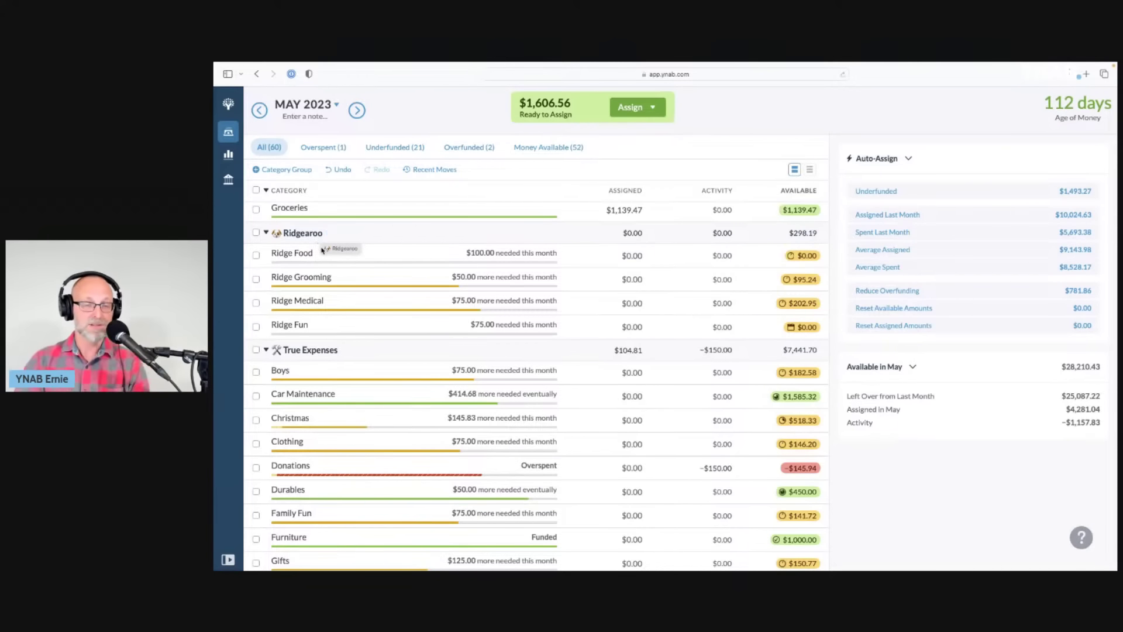
left_click(256, 255)
left_click(256, 279)
left_click(256, 303)
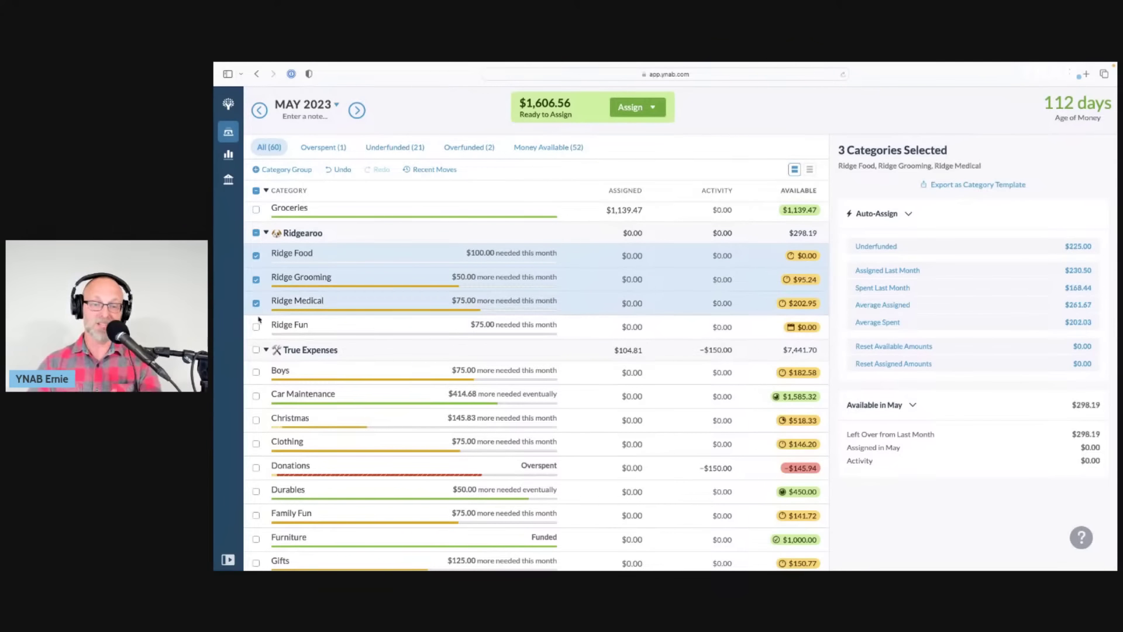
left_click(255, 326)
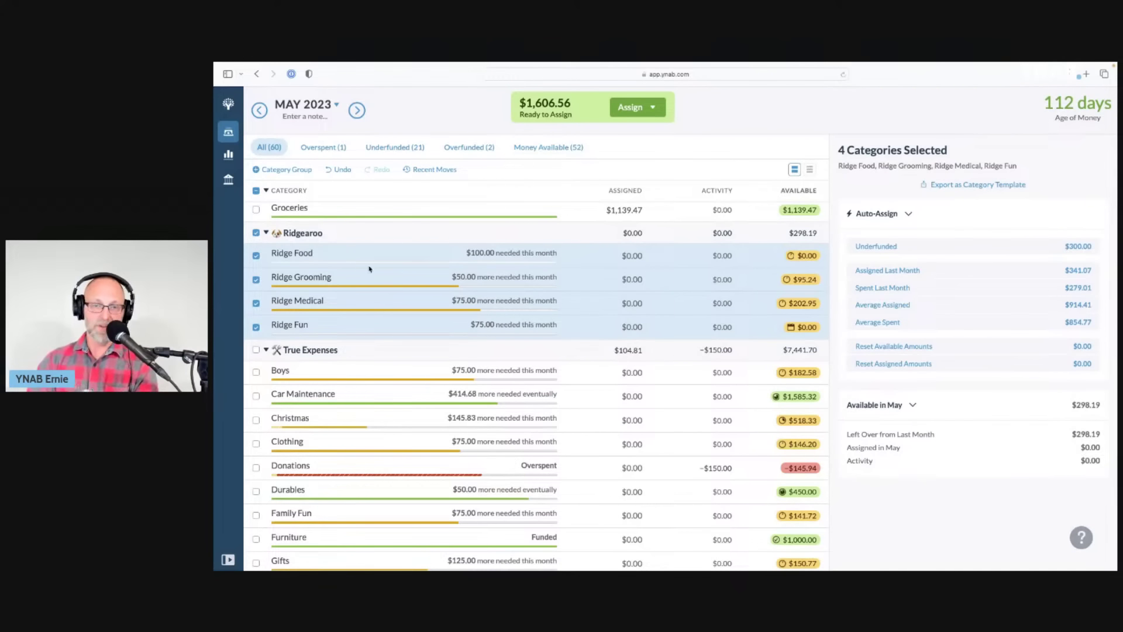
left_click(910, 253)
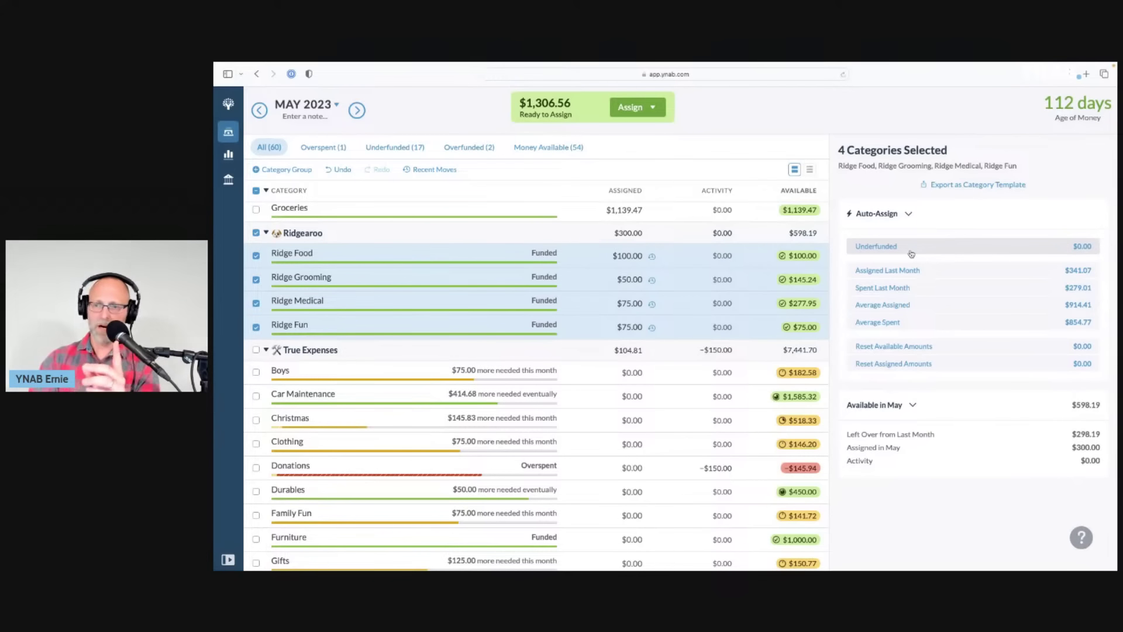
left_click(257, 233)
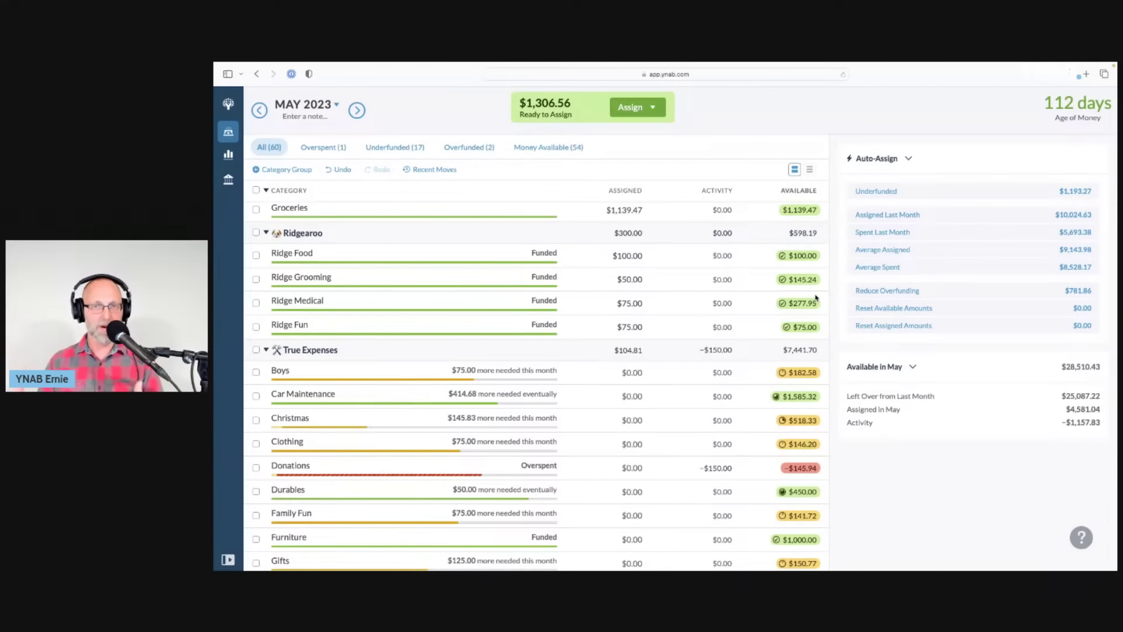
- Review the Ridge Medical category's target and available balance without changing its assigned amount, then deselect it
left_click(628, 303)
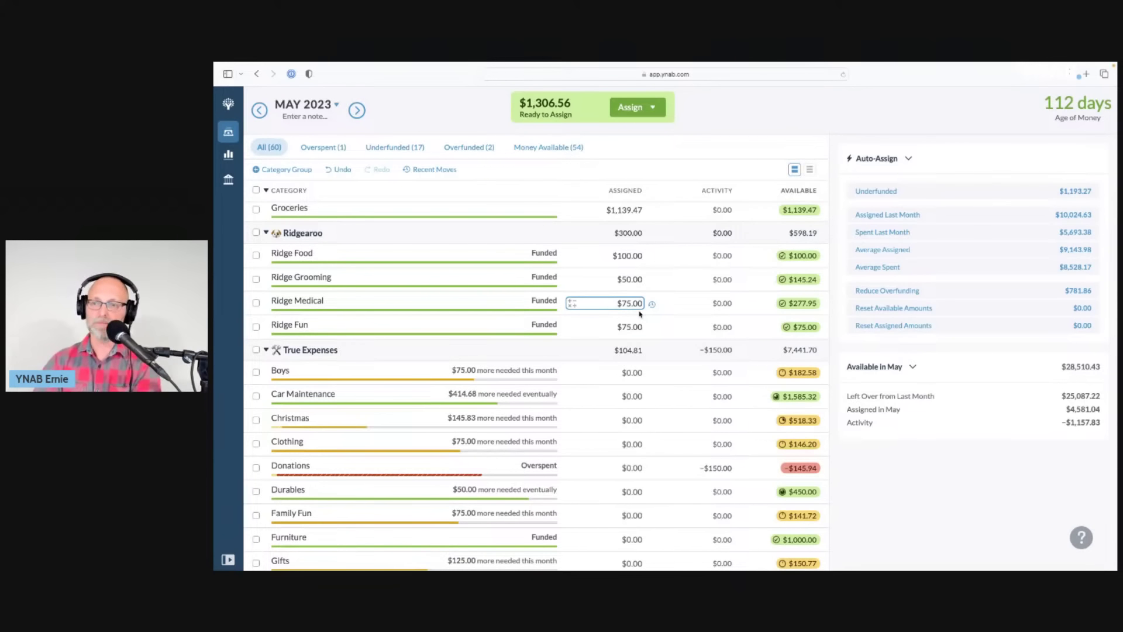
key("Return")
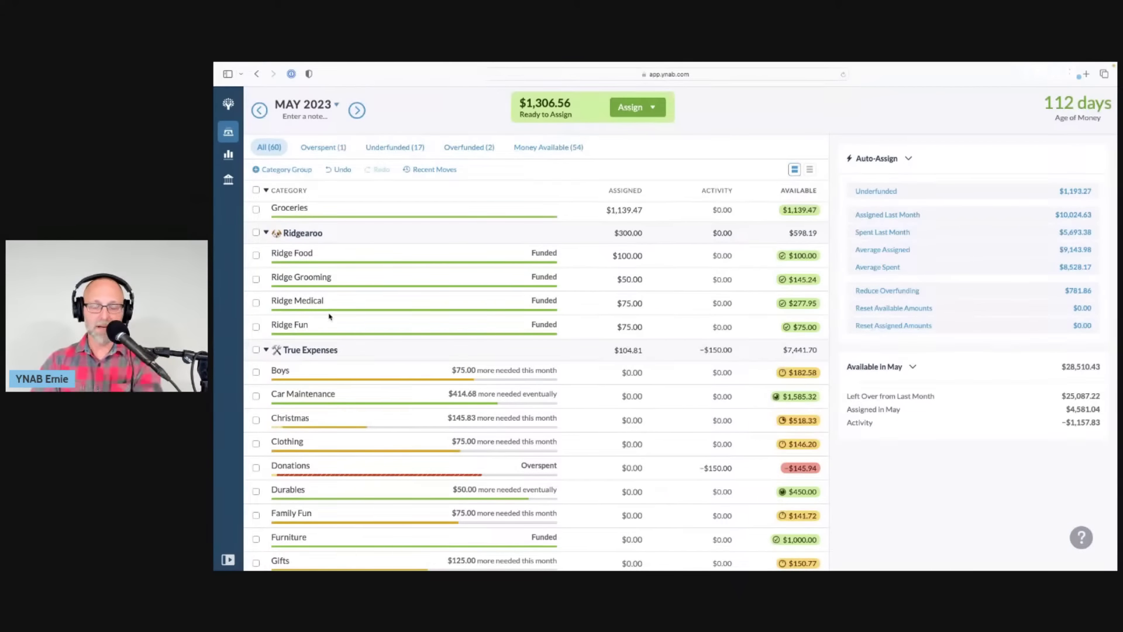
left_click(351, 304)
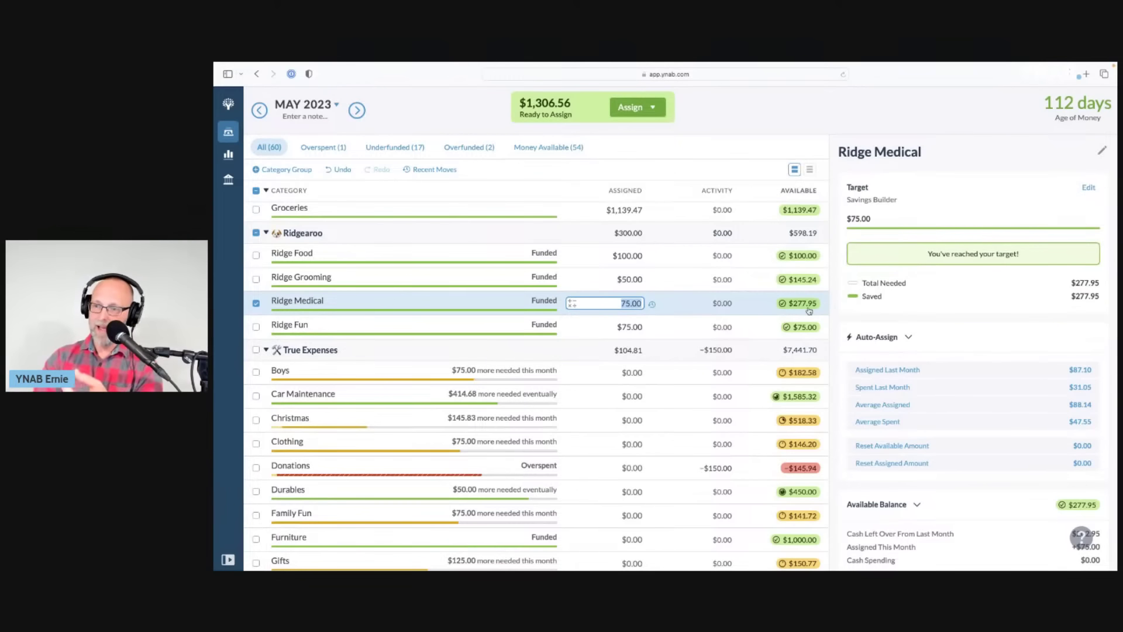
mouse_move(810, 310)
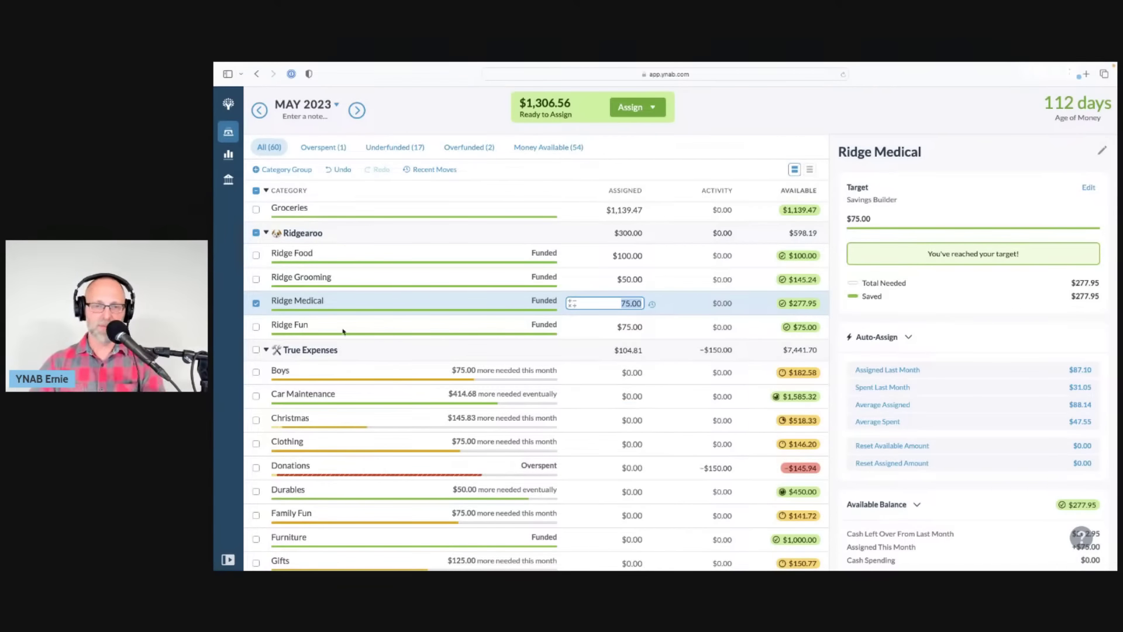
left_click(261, 303)
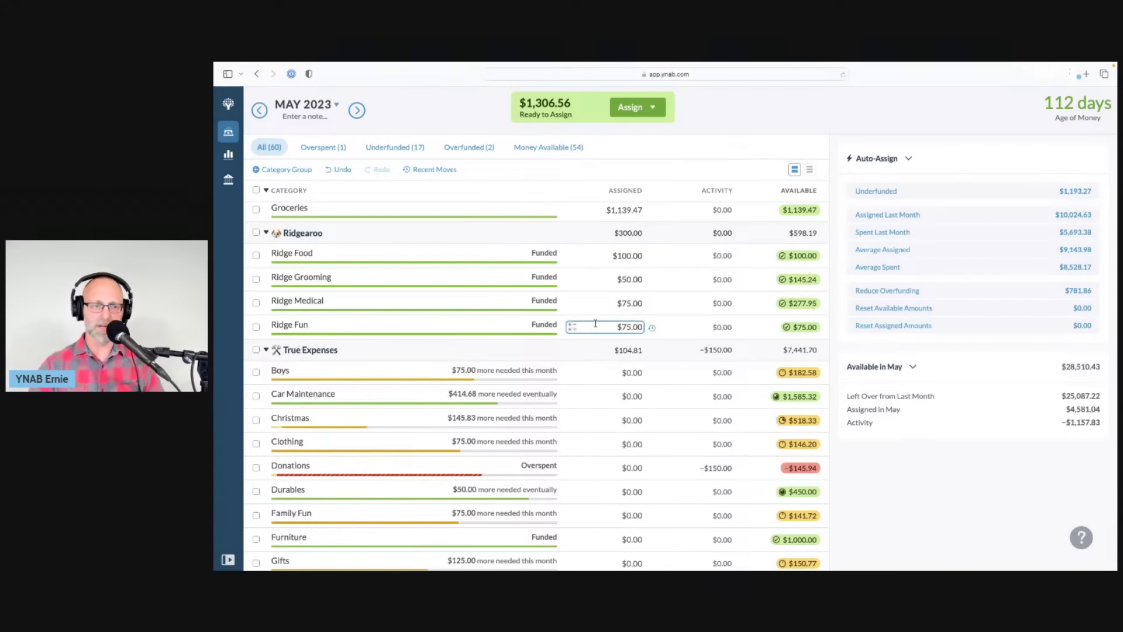
- Check the auto-assign amounts for the whole True Expenses group, then deselect the group
scroll(582, 354, "down", 1)
scroll(583, 354, "down", 3)
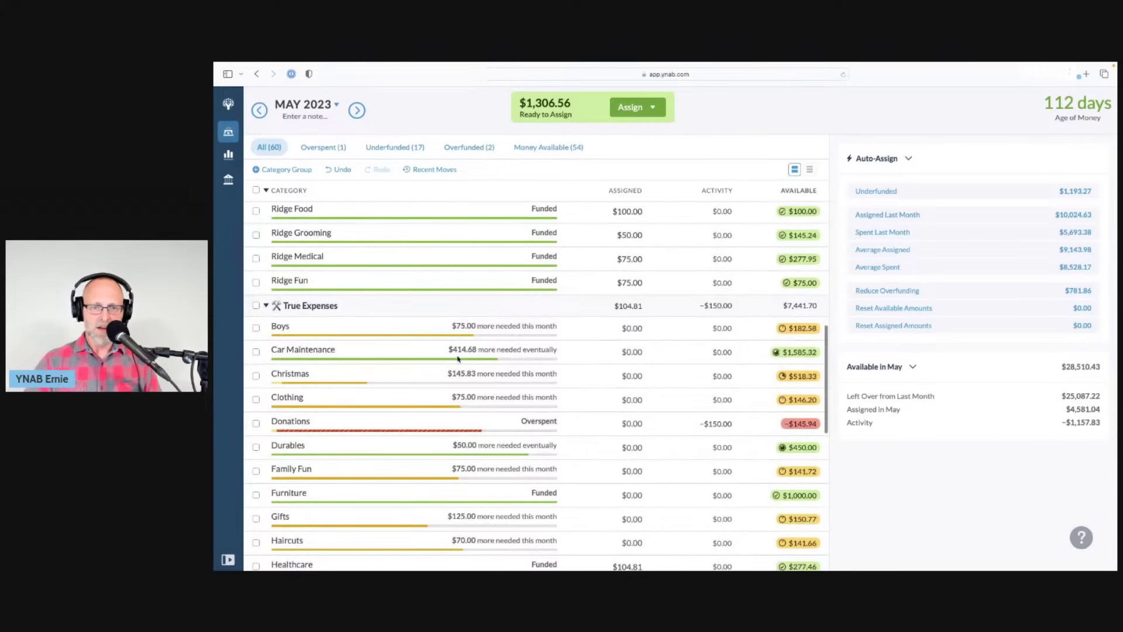
left_click(257, 255)
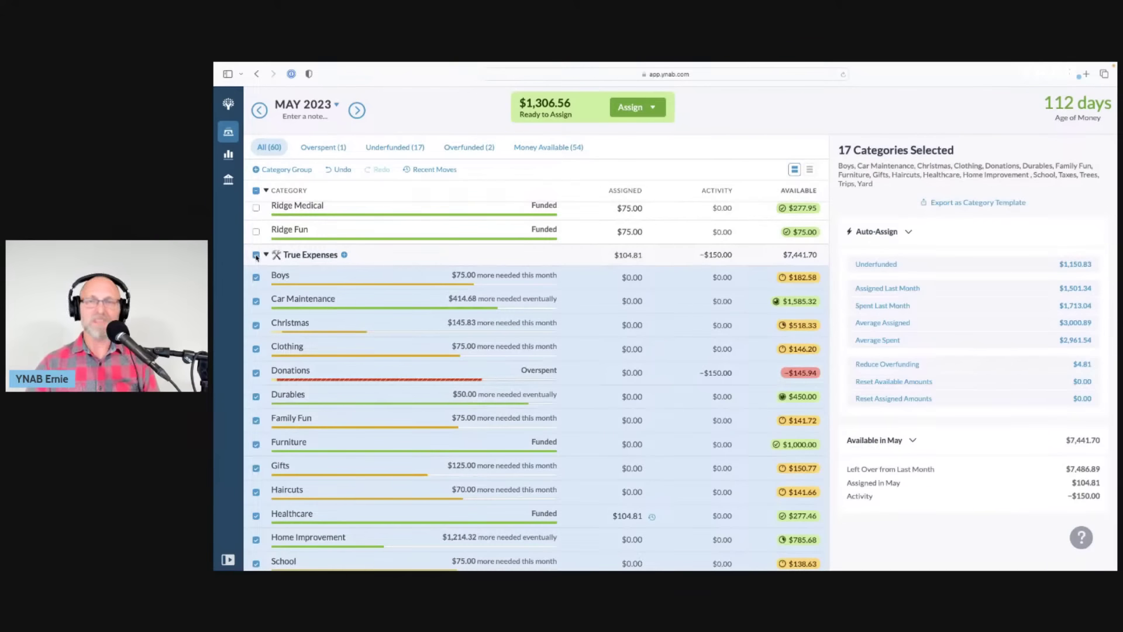
left_click(256, 255)
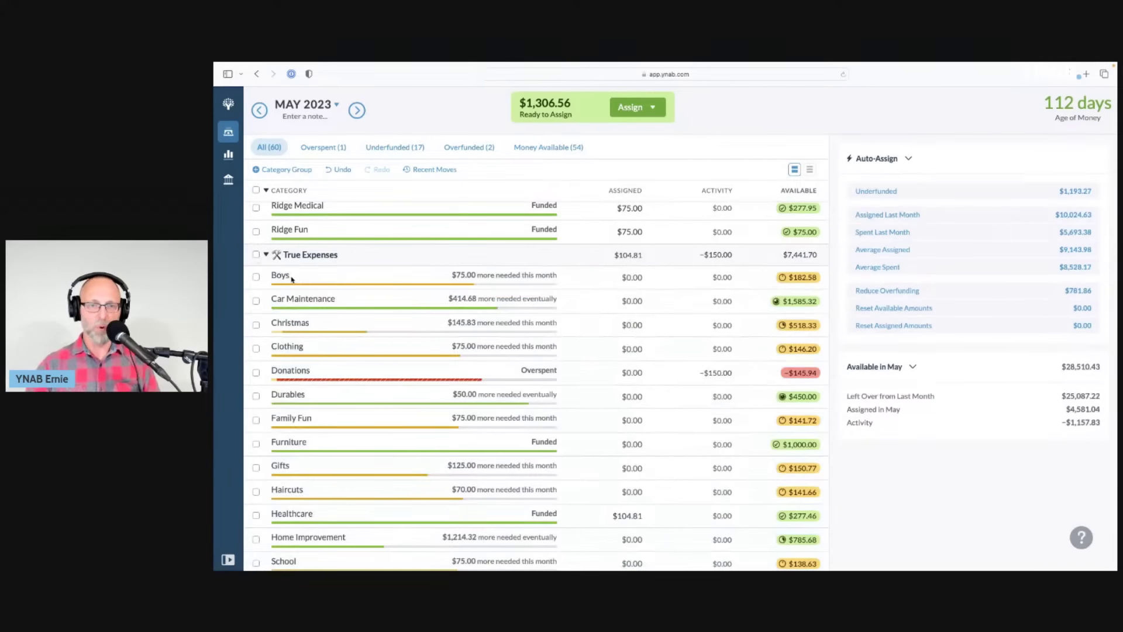
- Assign the needed $75.00 to the Boys category in the True Expenses group and deselect it
left_click(292, 279)
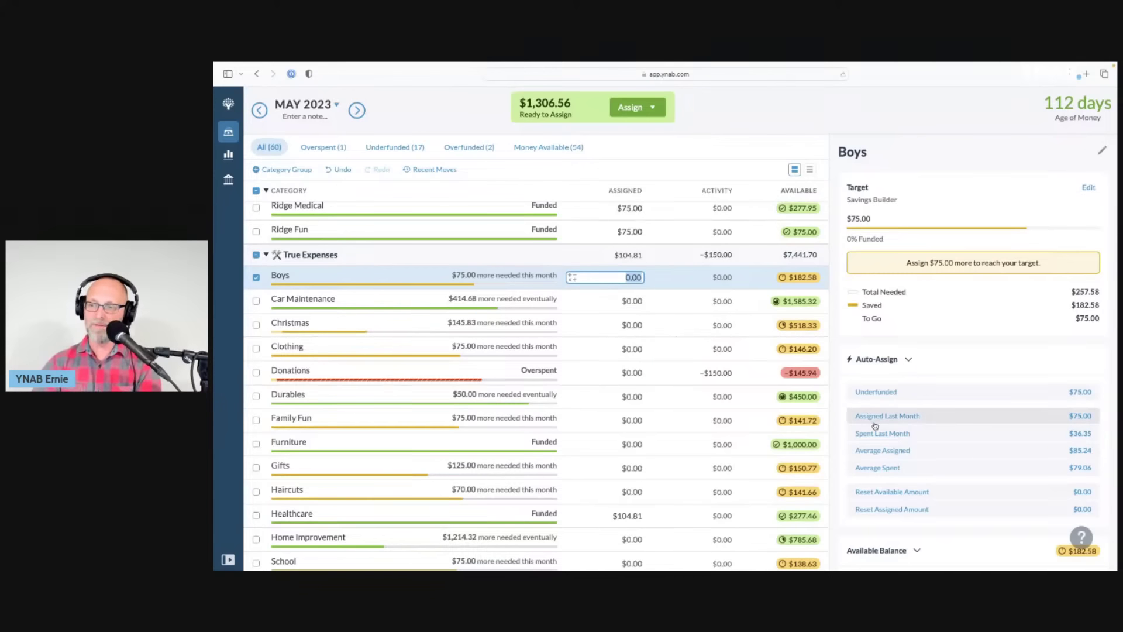
type("75")
key("Return")
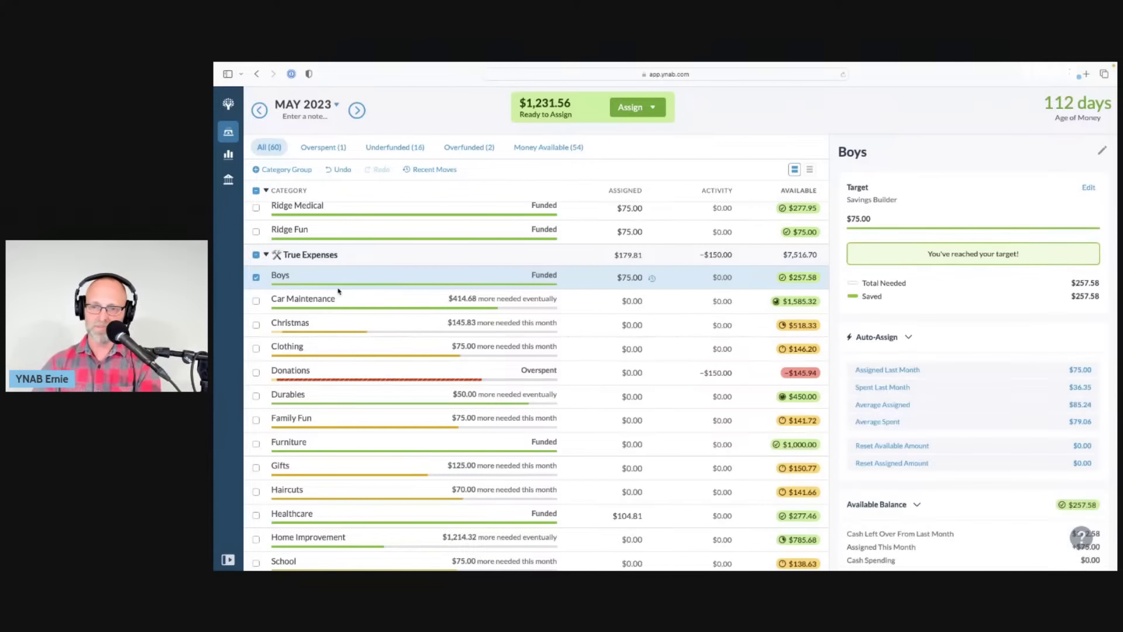
left_click(256, 278)
- Review the Car Maintenance category's target settings, cancel the editing without changes and deselect the category
scroll(273, 298, "down", 2)
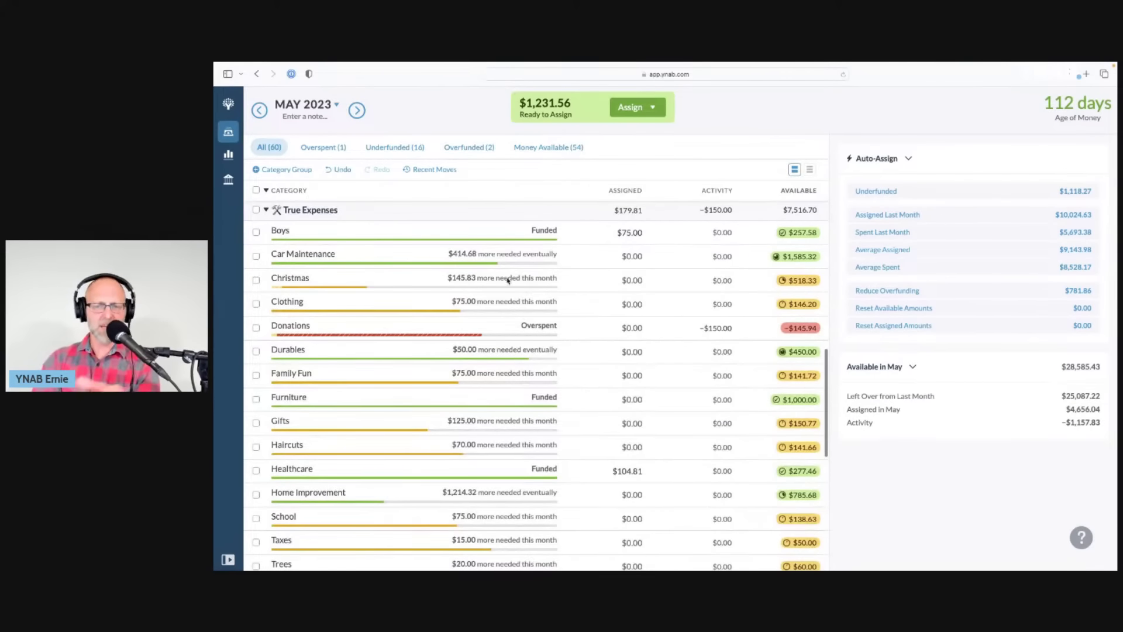
left_click(257, 256)
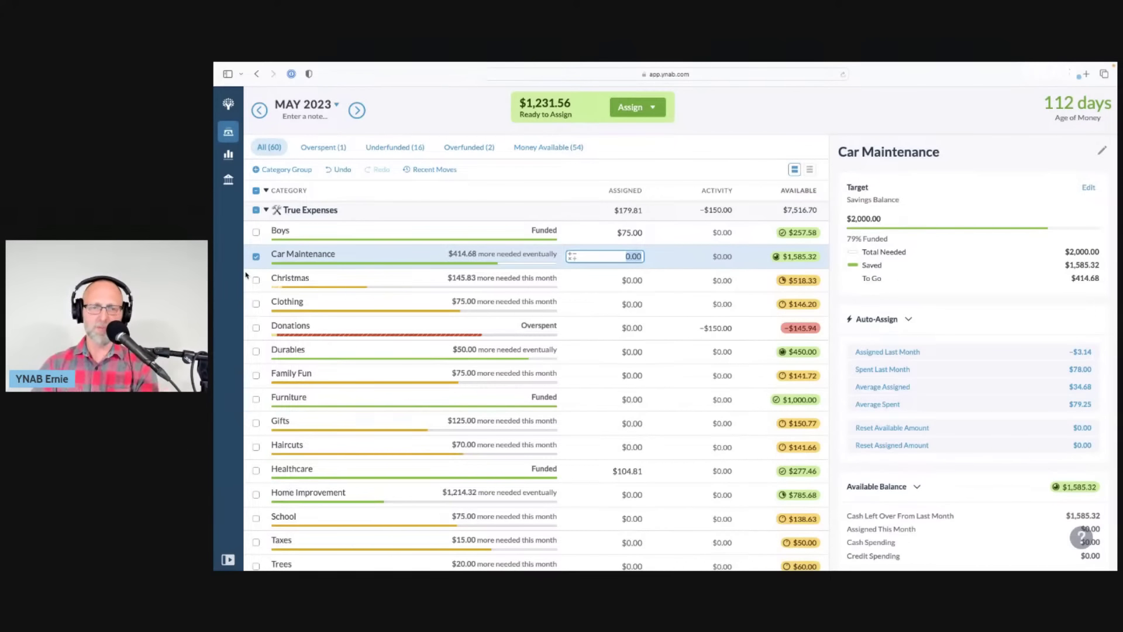
left_click(256, 256)
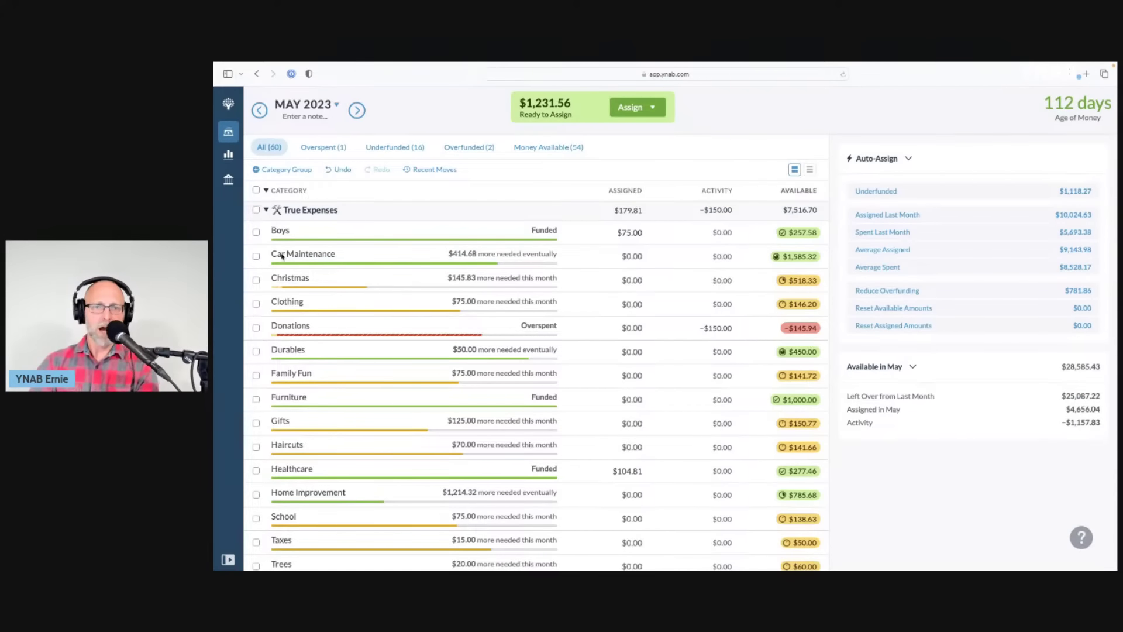
left_click(282, 256)
left_click(1088, 194)
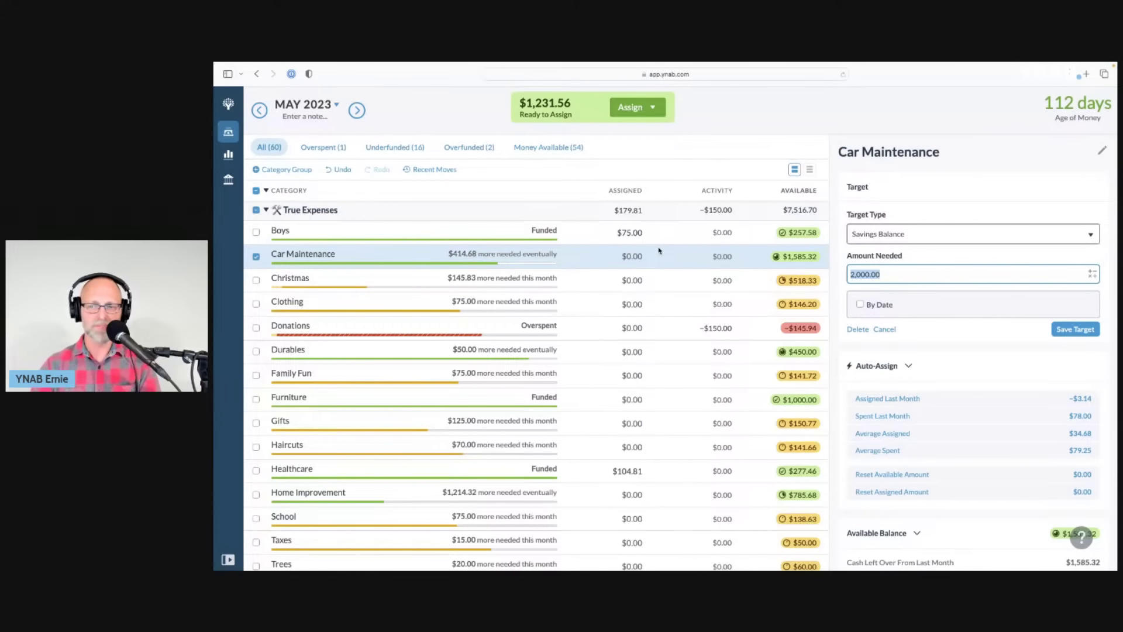
left_click(883, 329)
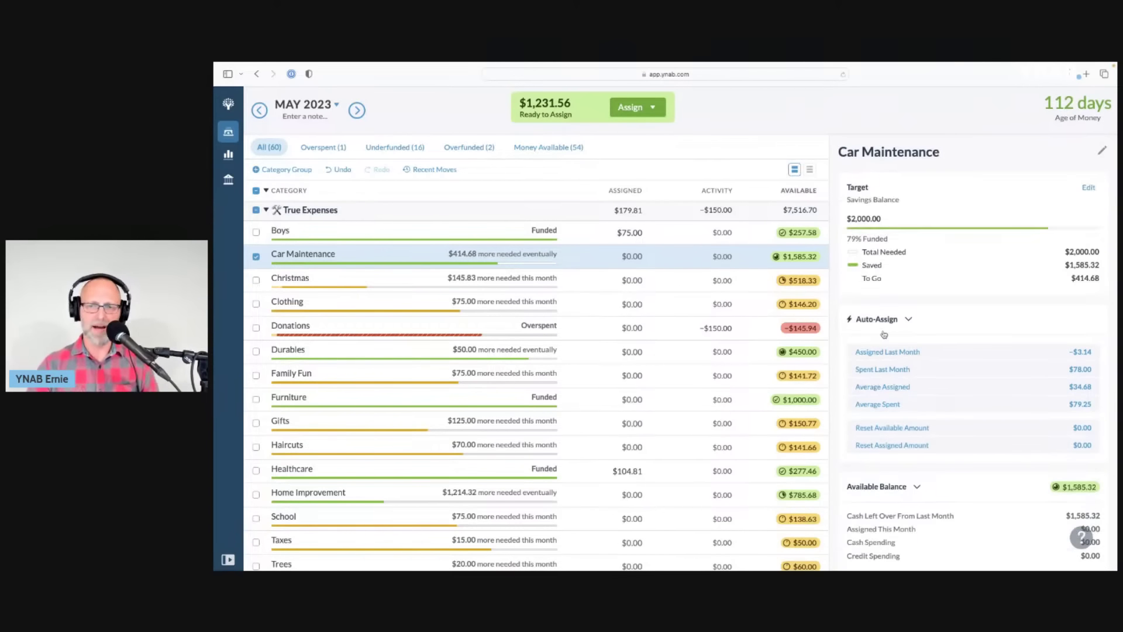
left_click(256, 257)
- Auto-assign the Underfunded amounts to Christmas ($145.83) and Clothing ($75.00) in the True Expenses group
left_click(257, 281)
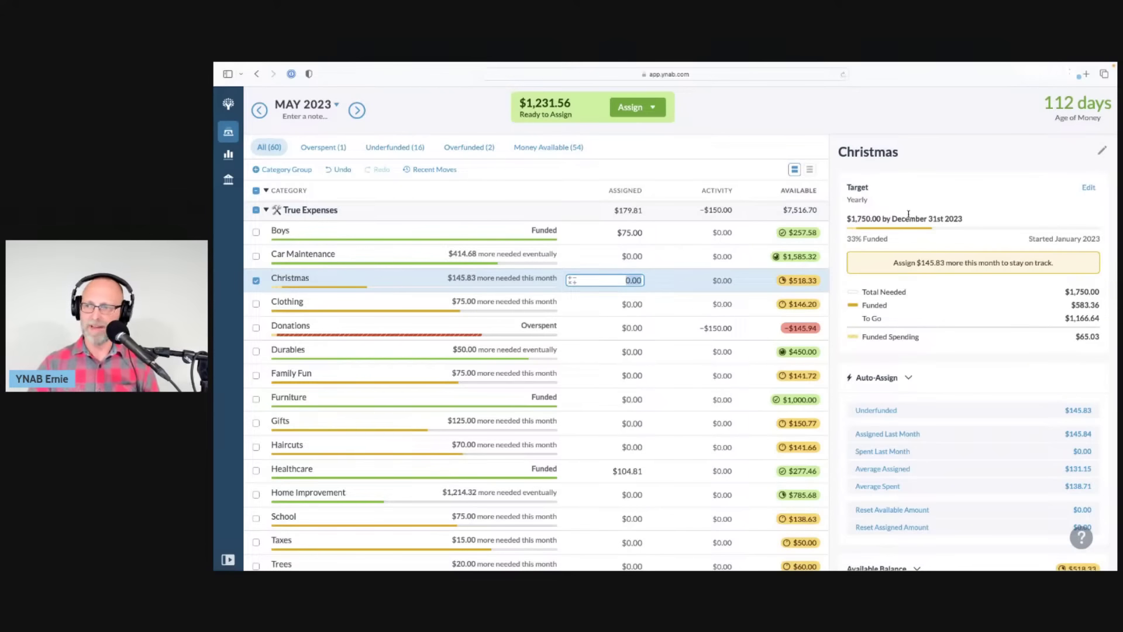
left_click(936, 410)
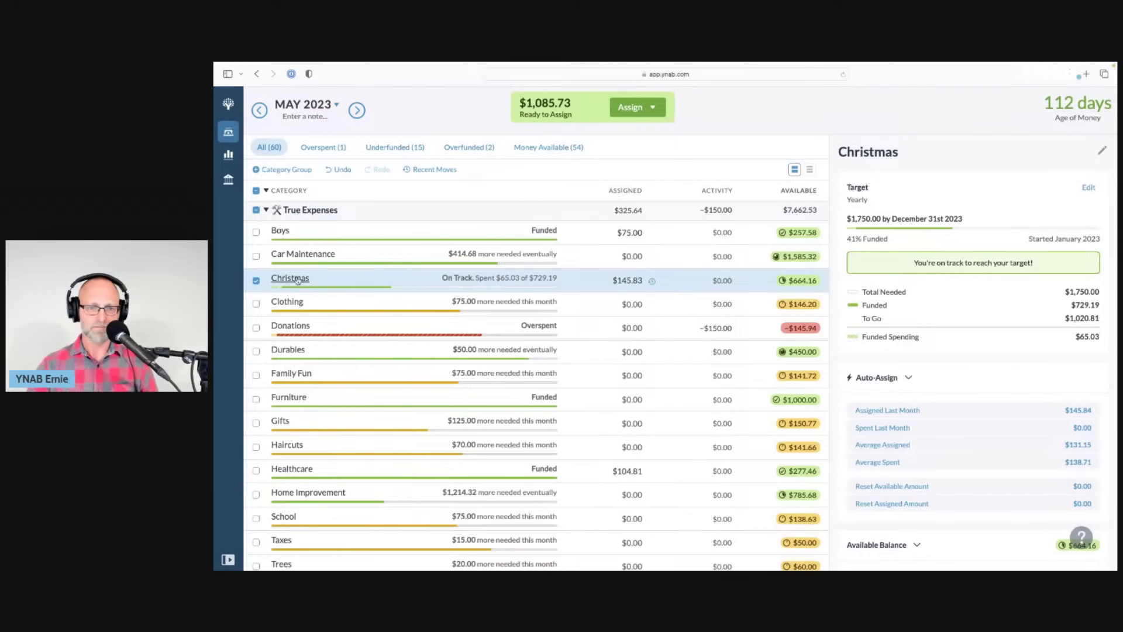
left_click(256, 281)
left_click(258, 305)
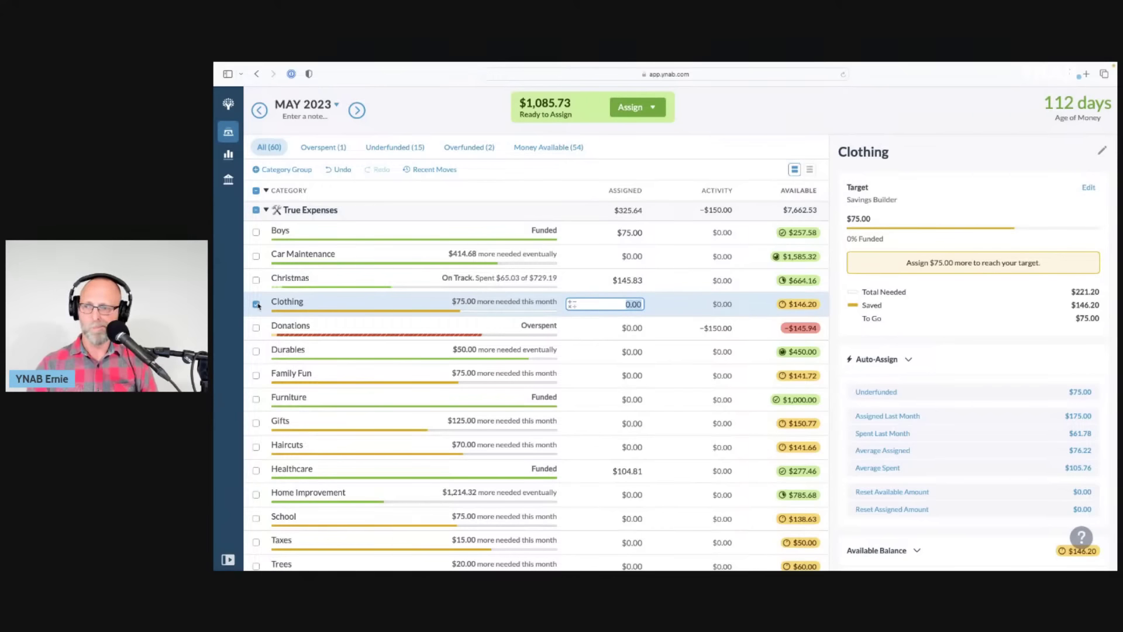
left_click(935, 391)
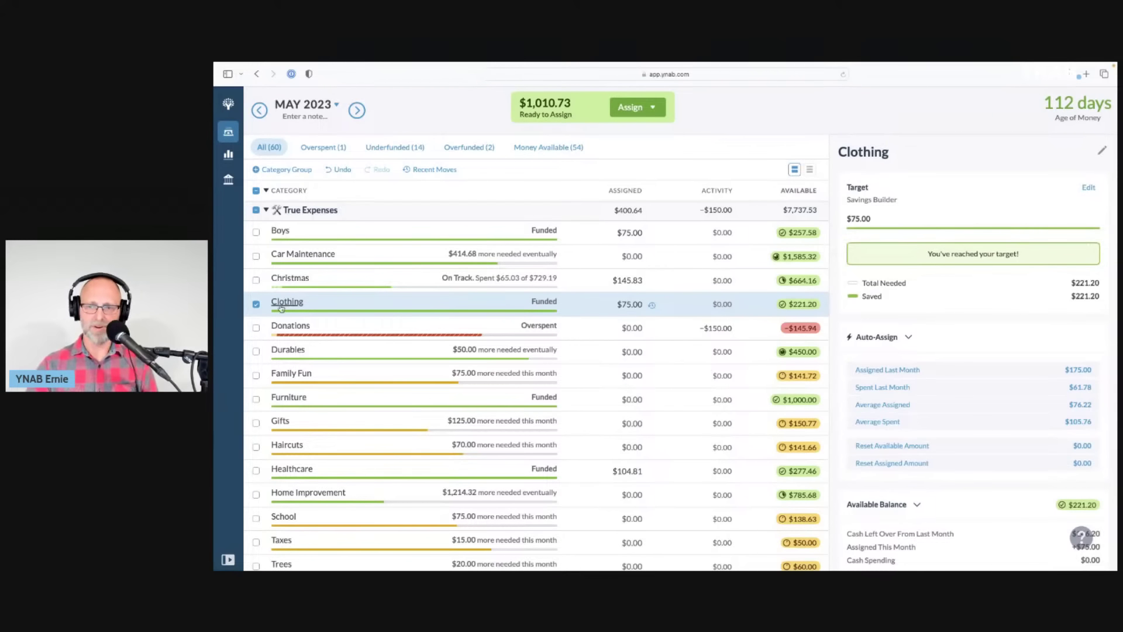
- Deselect Clothing, auto-assign the Underfunded amount of $200.00 to the Donations category and deselect it
left_click(256, 304)
scroll(260, 304, "down", 1)
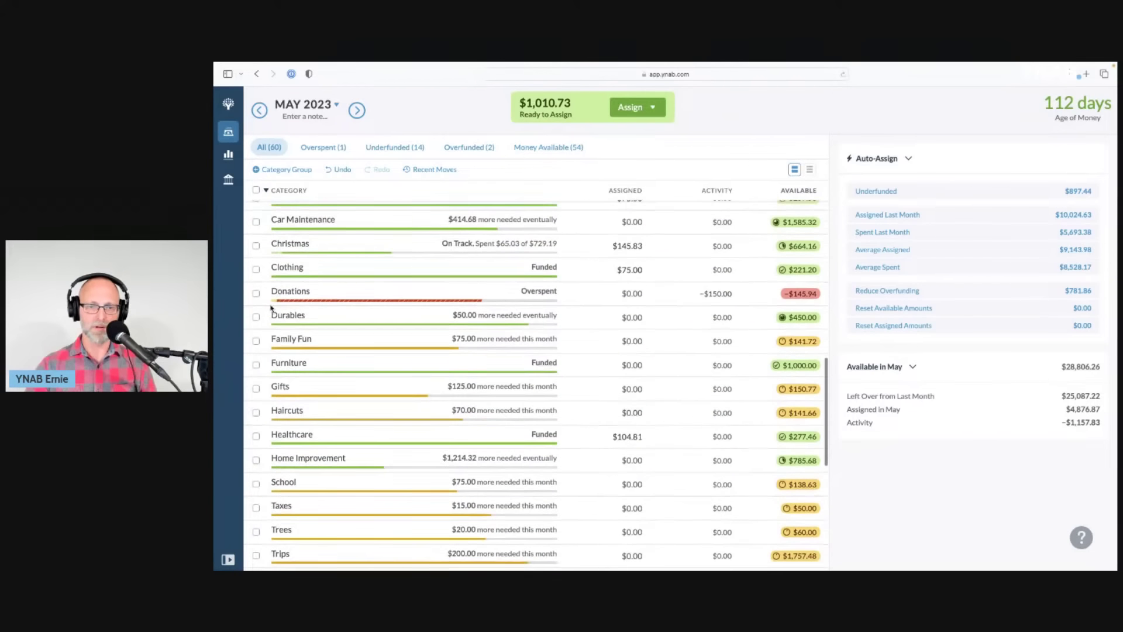
left_click(257, 295)
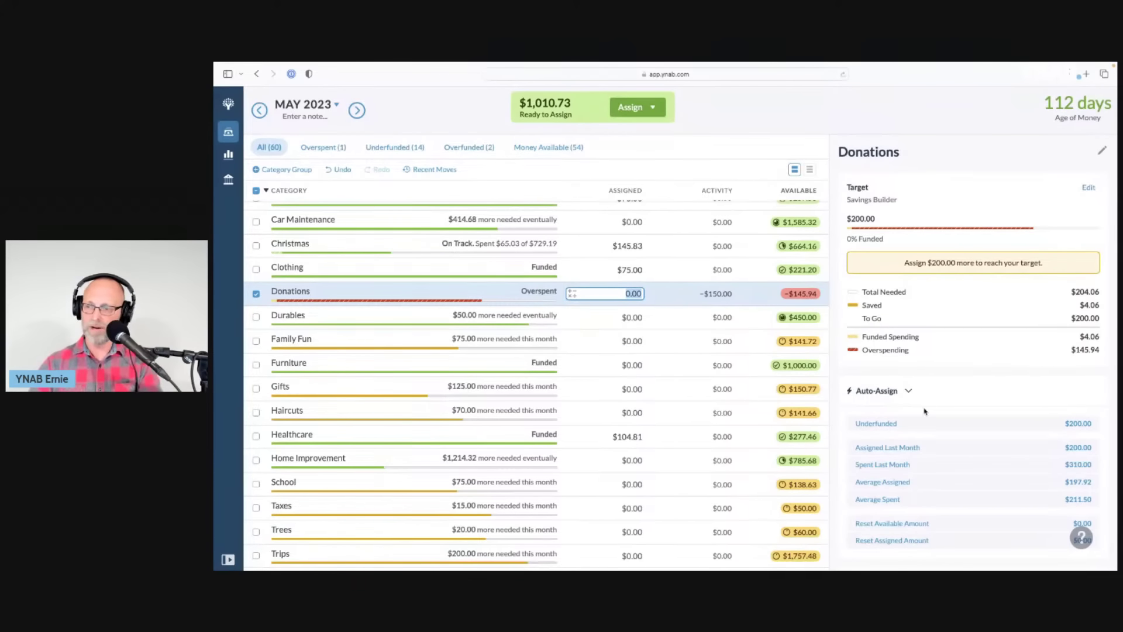
left_click(876, 422)
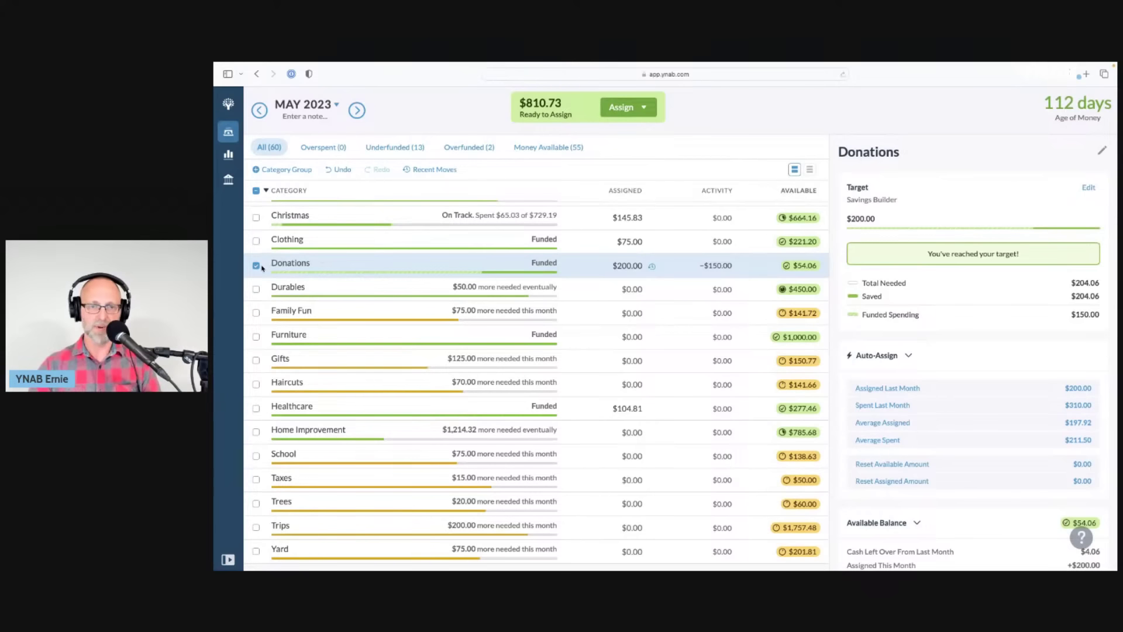
left_click(257, 266)
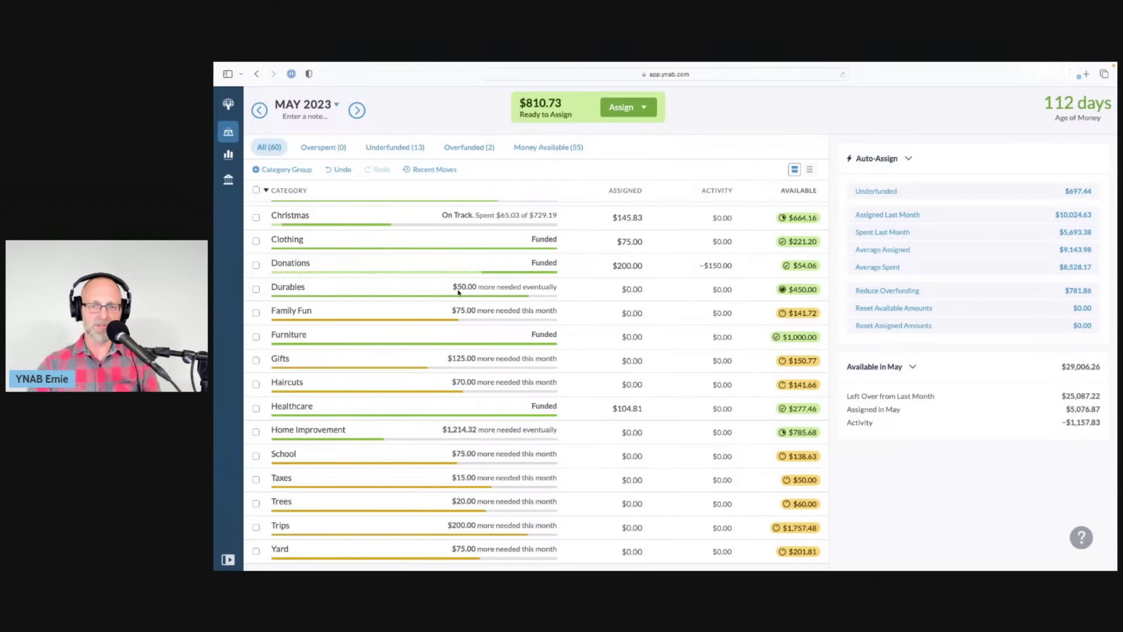
- Auto-assign the Underfunded amounts to Family Fun ($75.00) and Gifts ($125.00), deselecting each category
left_click(378, 321)
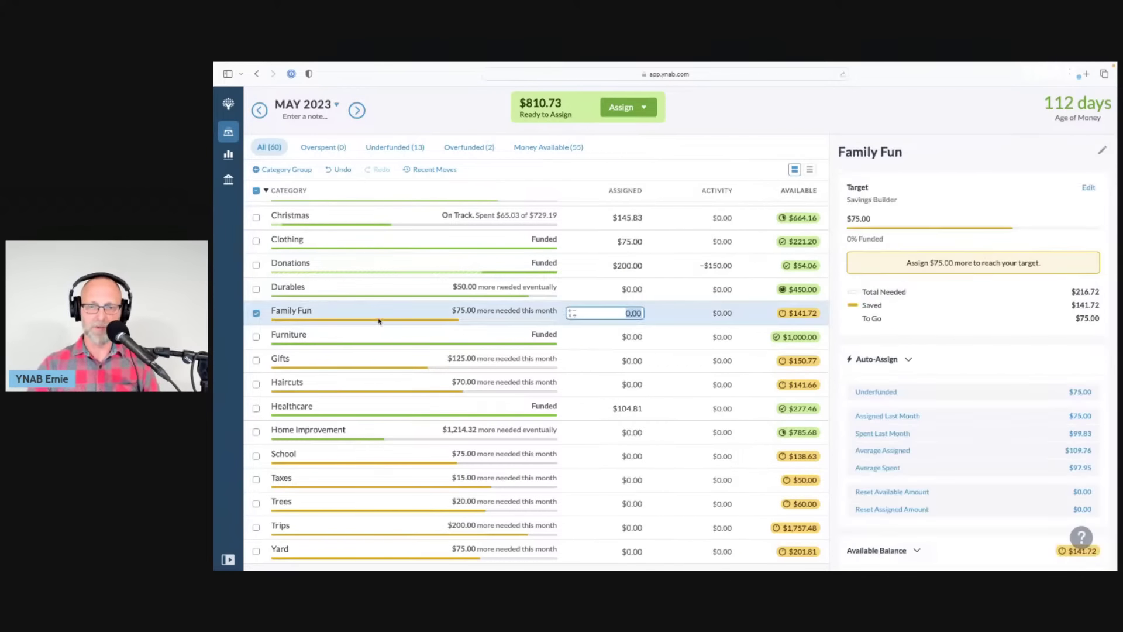
left_click(921, 392)
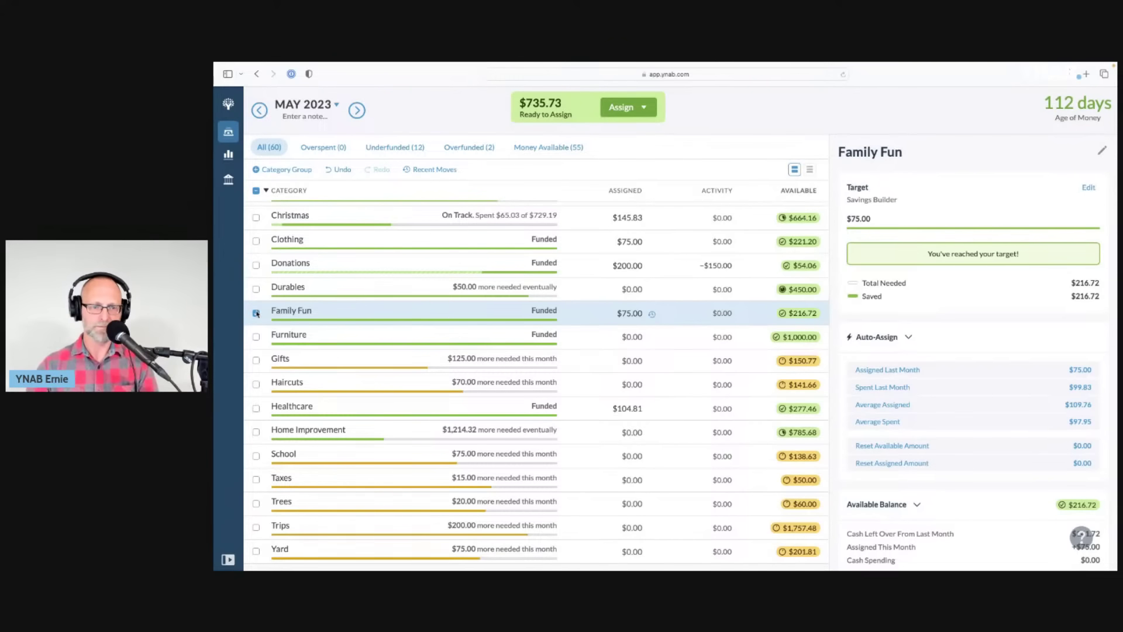
left_click(319, 321)
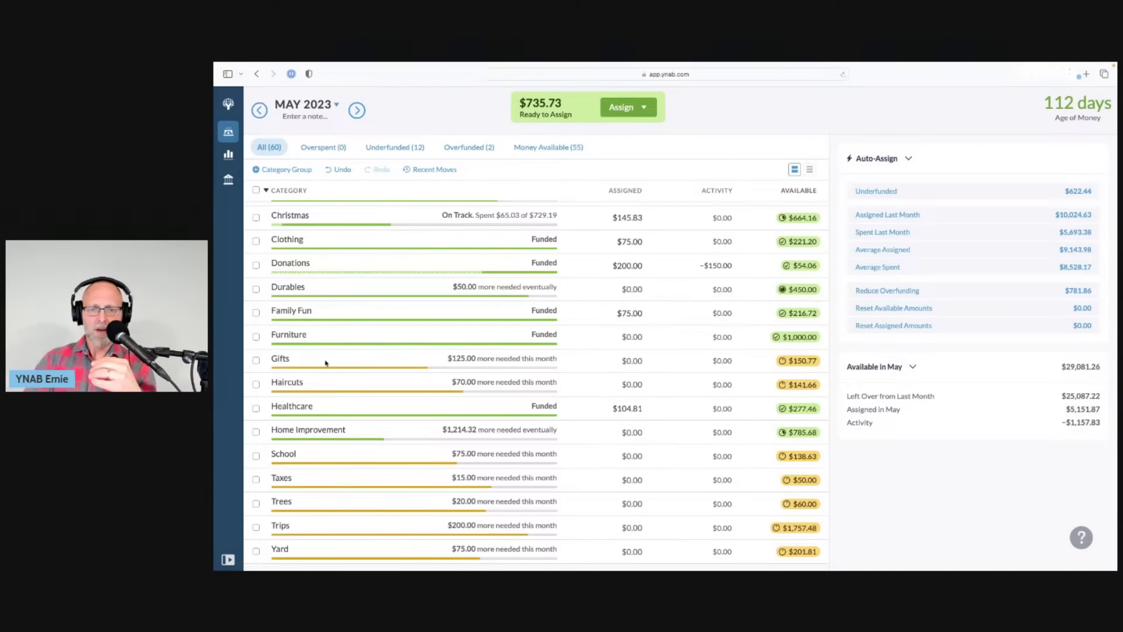
left_click(258, 361)
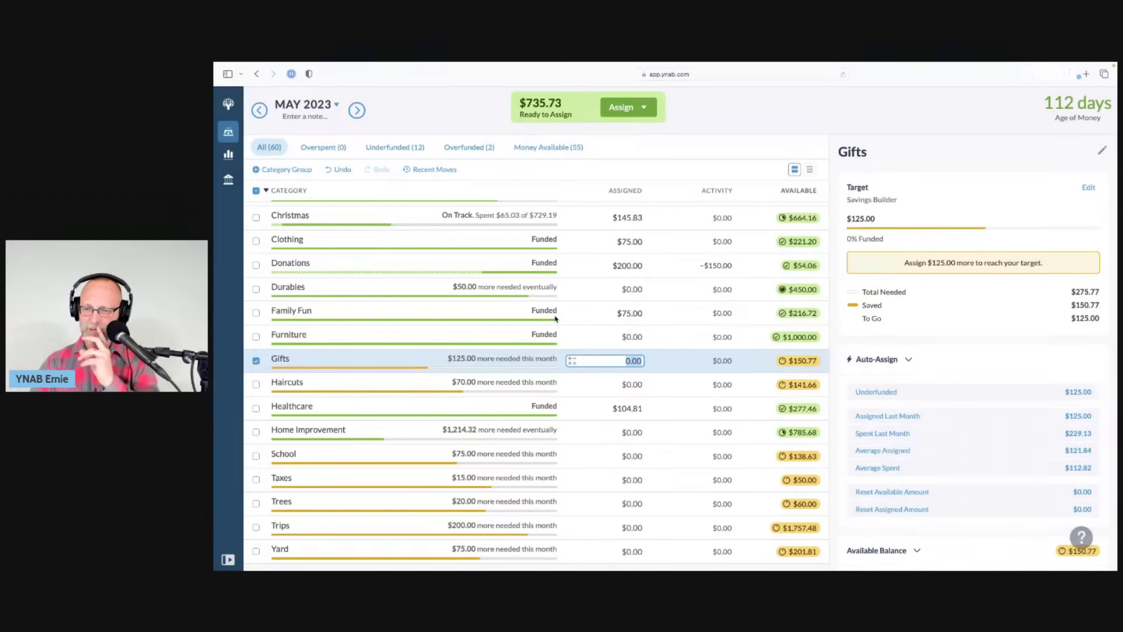
left_click(904, 391)
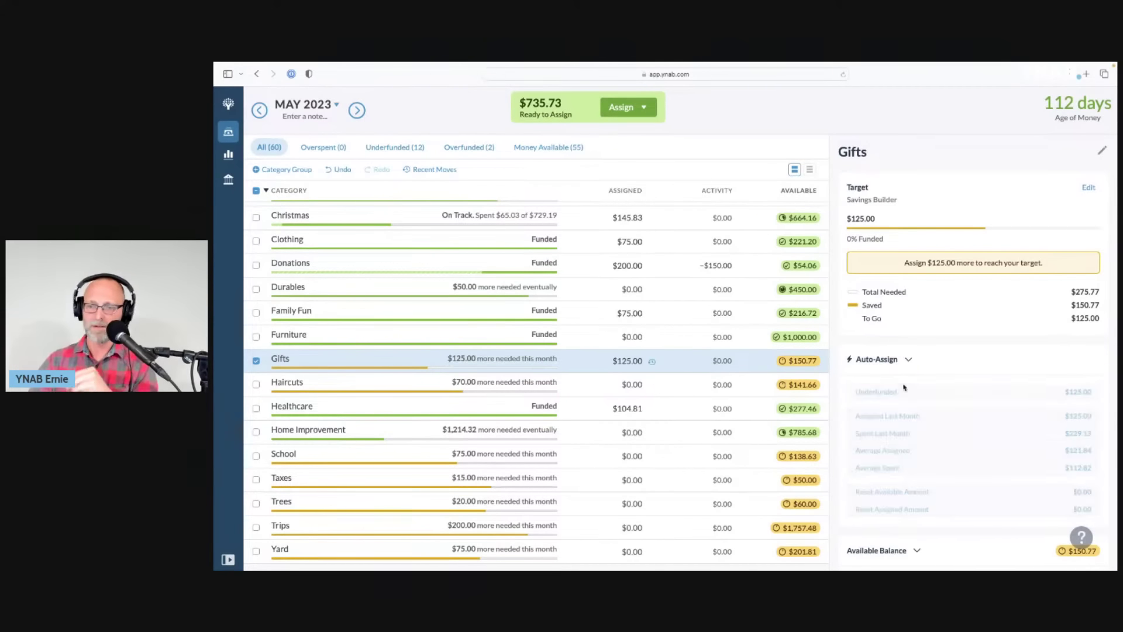
left_click(257, 360)
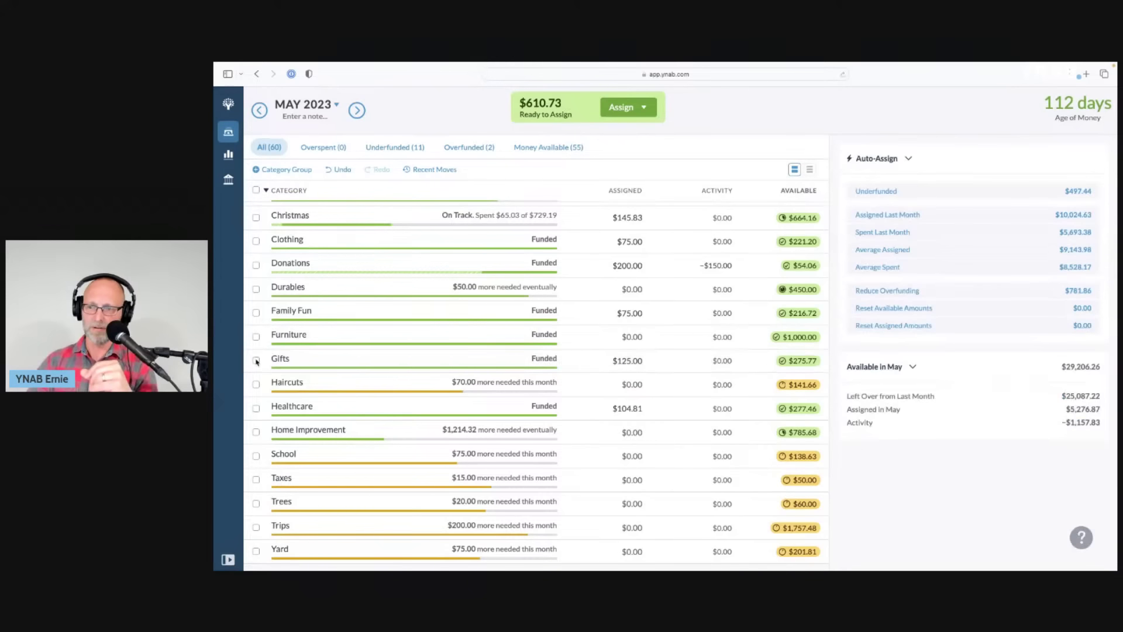
- Auto-assign the Underfunded $70.00 to the Haircuts category in True Expenses and deselect it
scroll(354, 401, "down", 1)
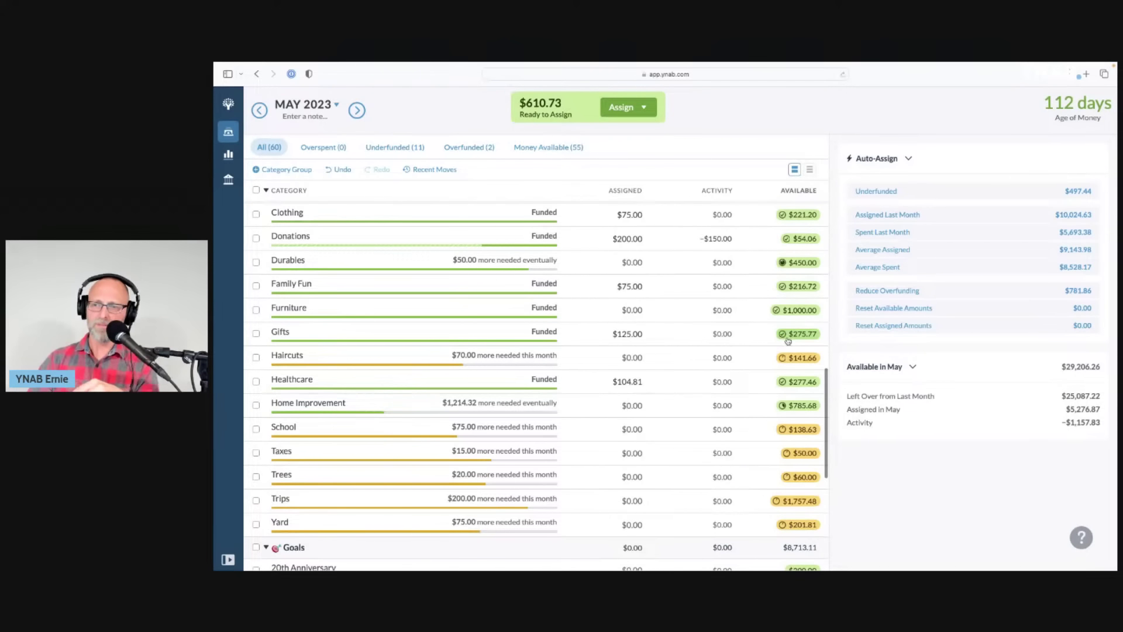
mouse_move(810, 339)
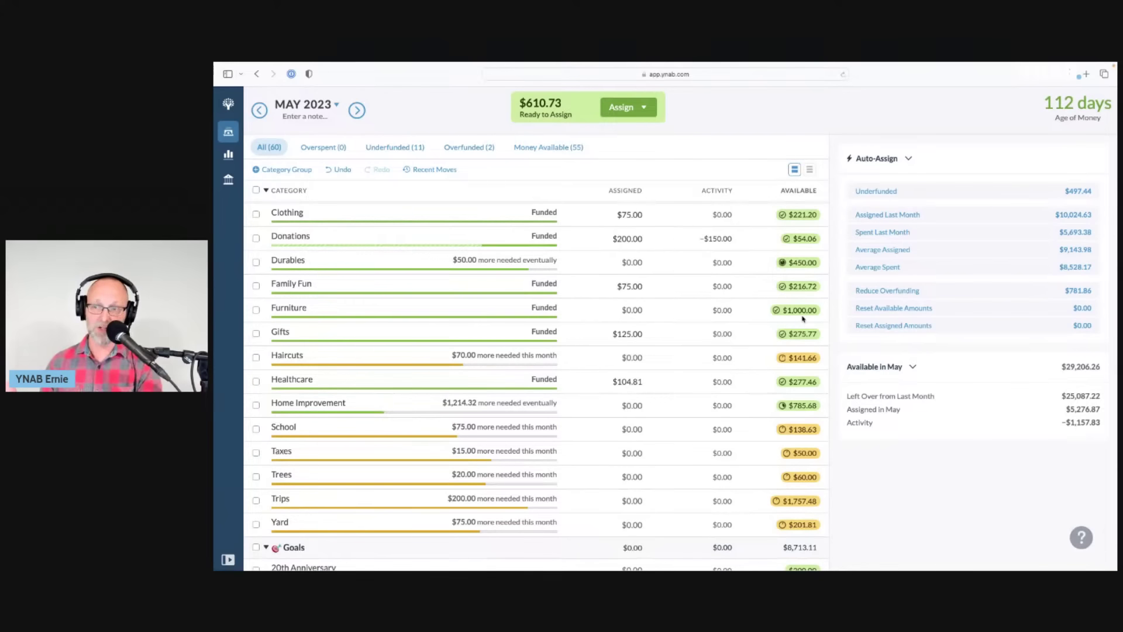
left_click(262, 358)
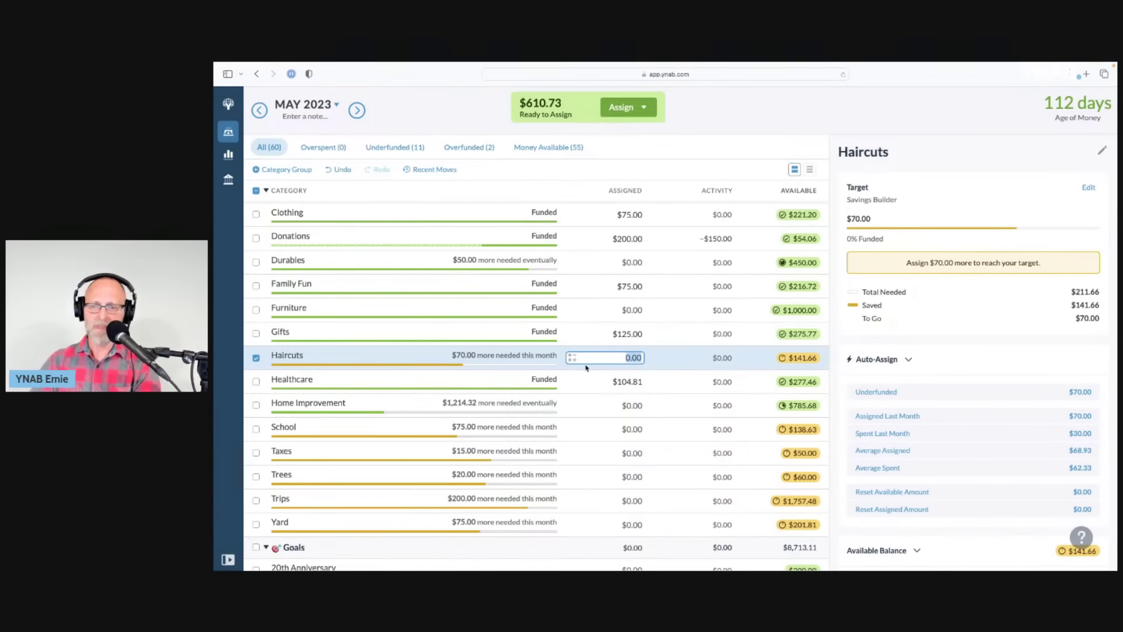
left_click(900, 389)
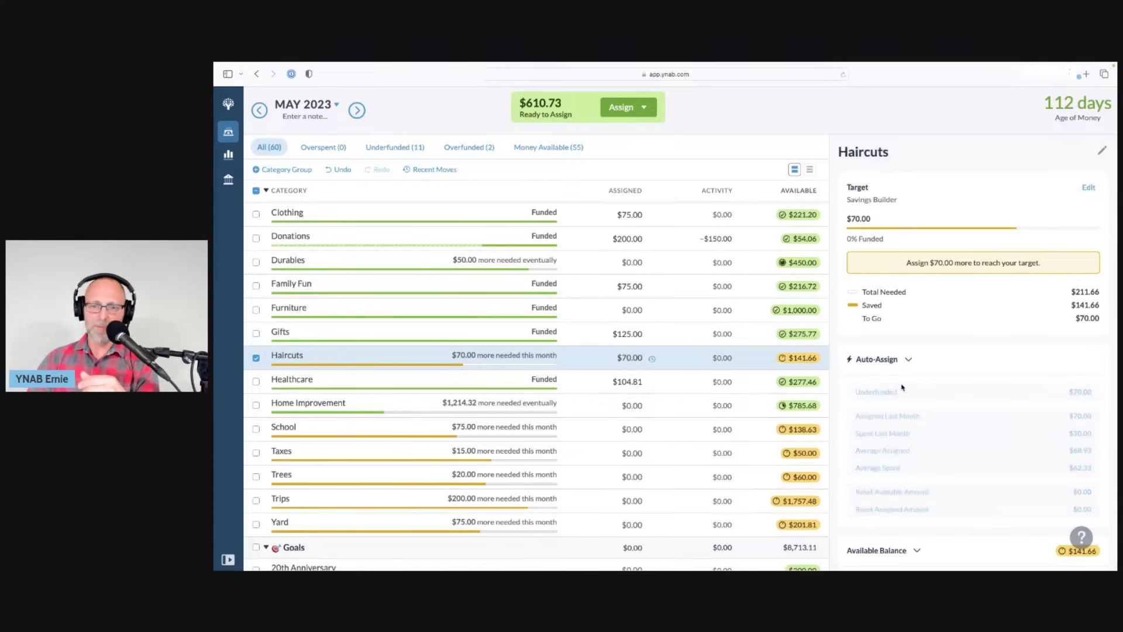
left_click(258, 359)
- Review the Healthcare category's target settings and cancel the editing without changes
scroll(313, 380, "down", 2)
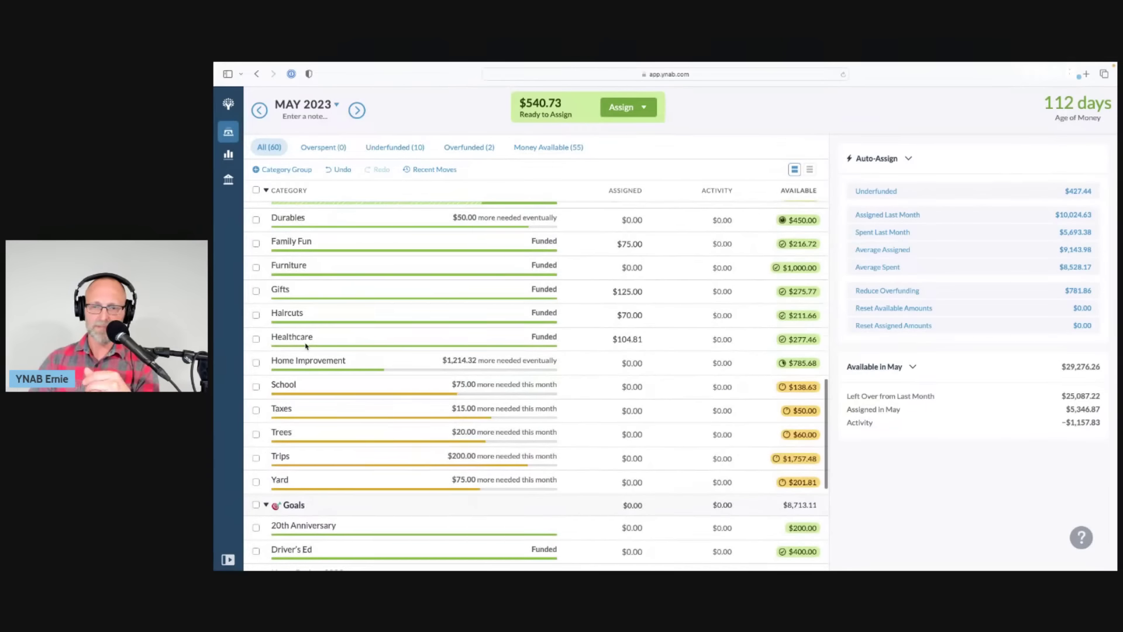
left_click(629, 339)
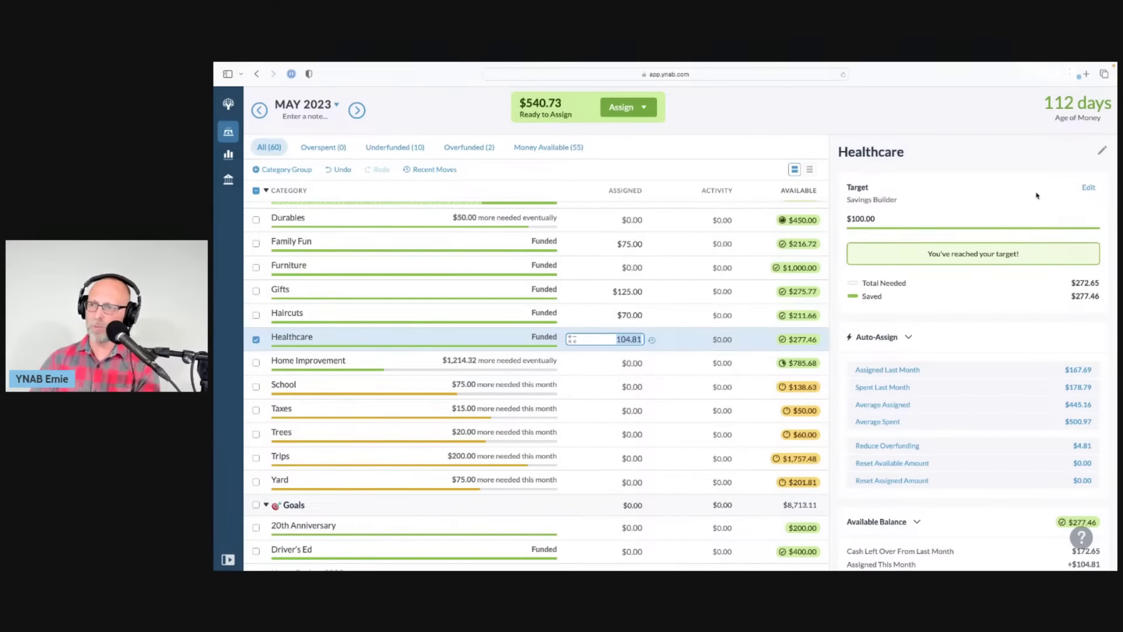
left_click(1088, 187)
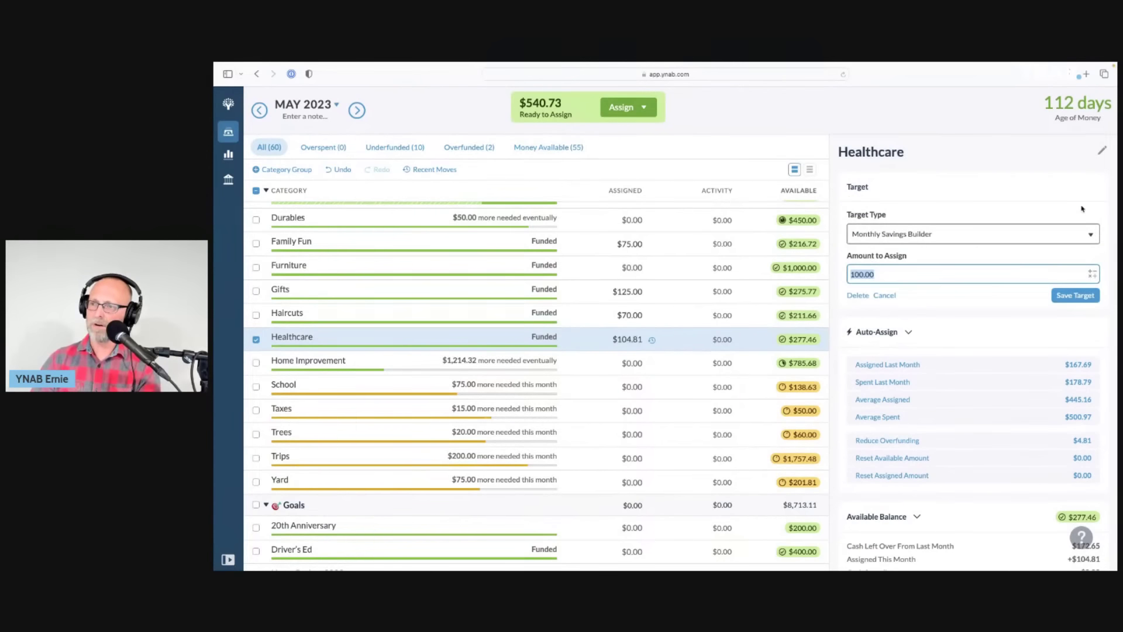
left_click(884, 296)
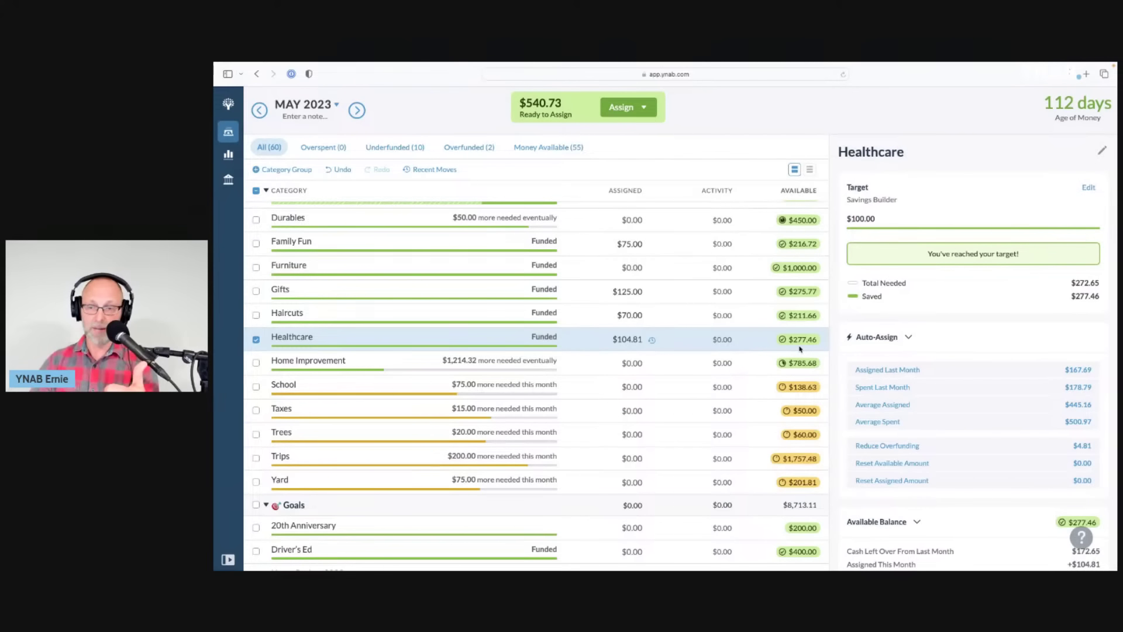
- Add $100 to the amount already assigned to Healthcare, bringing it to $204.81, and deselect the category
left_click(627, 339)
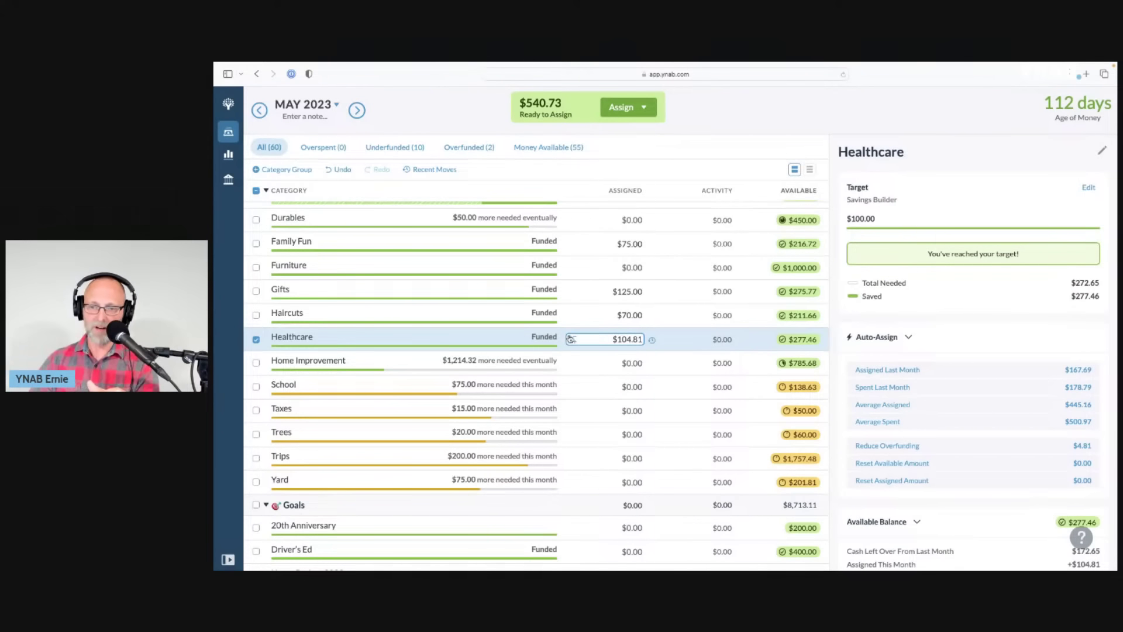
left_click(571, 339)
left_click(561, 367)
type("100")
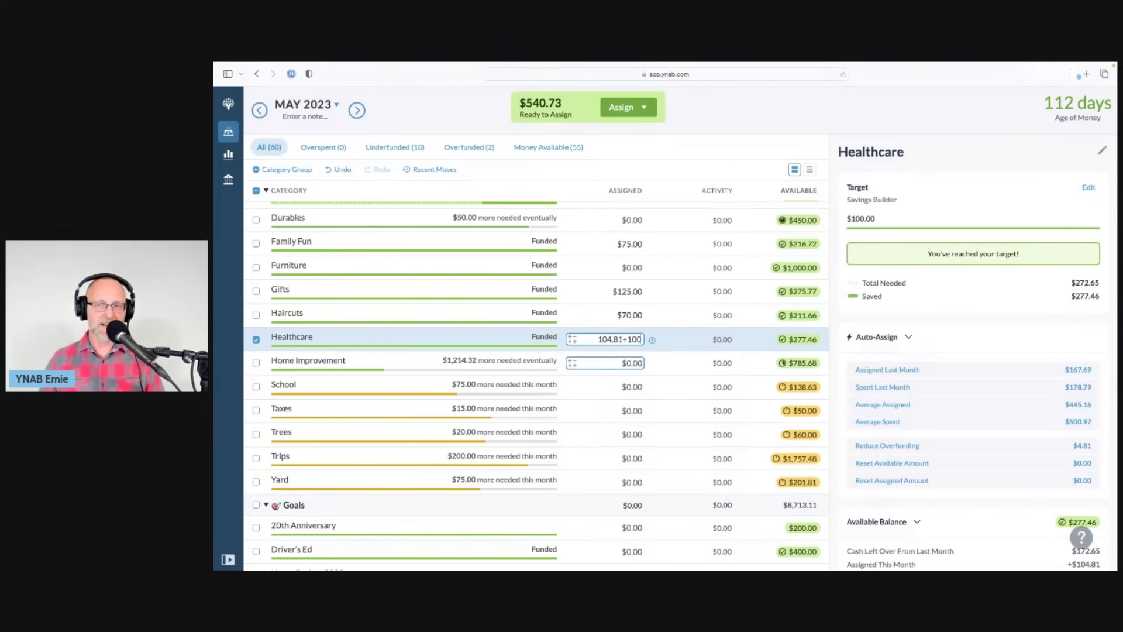
key("Return")
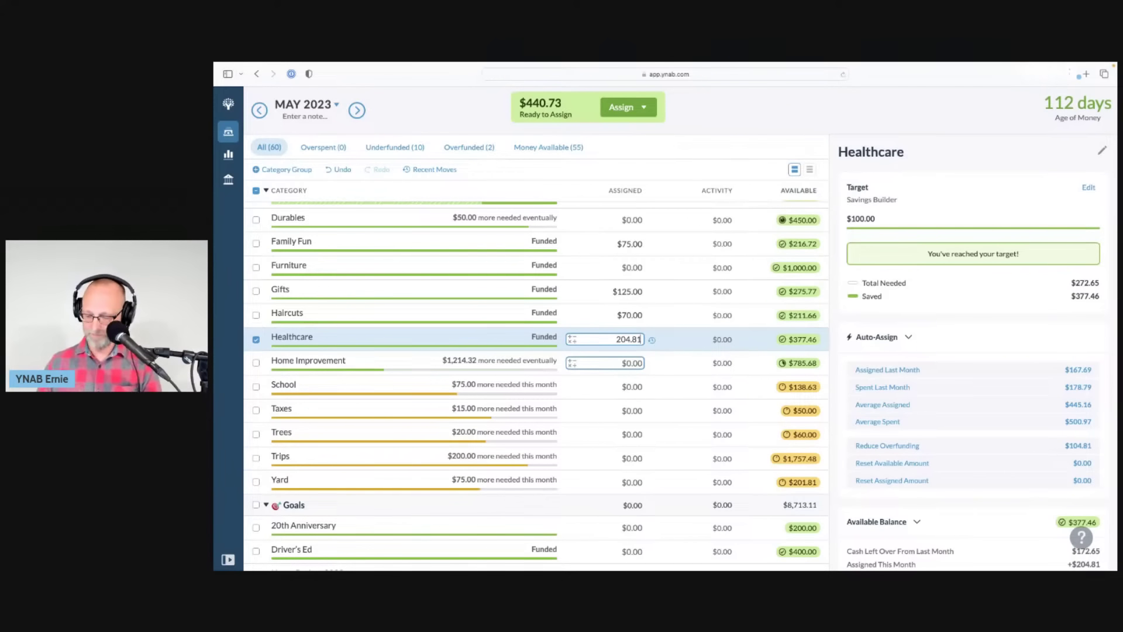
key("Return")
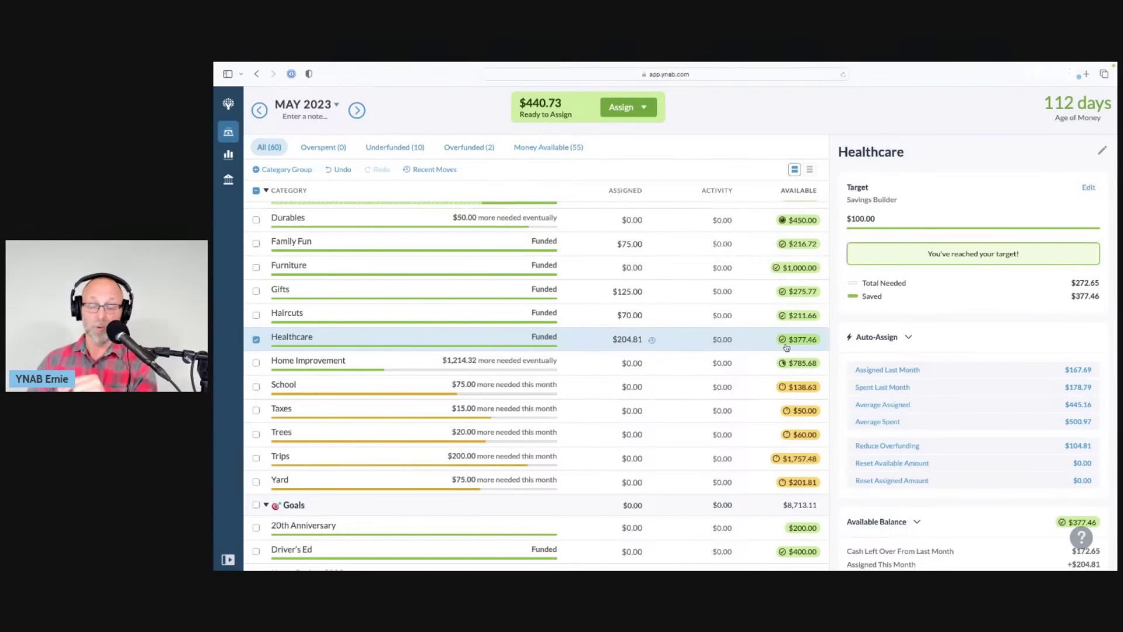
left_click(256, 339)
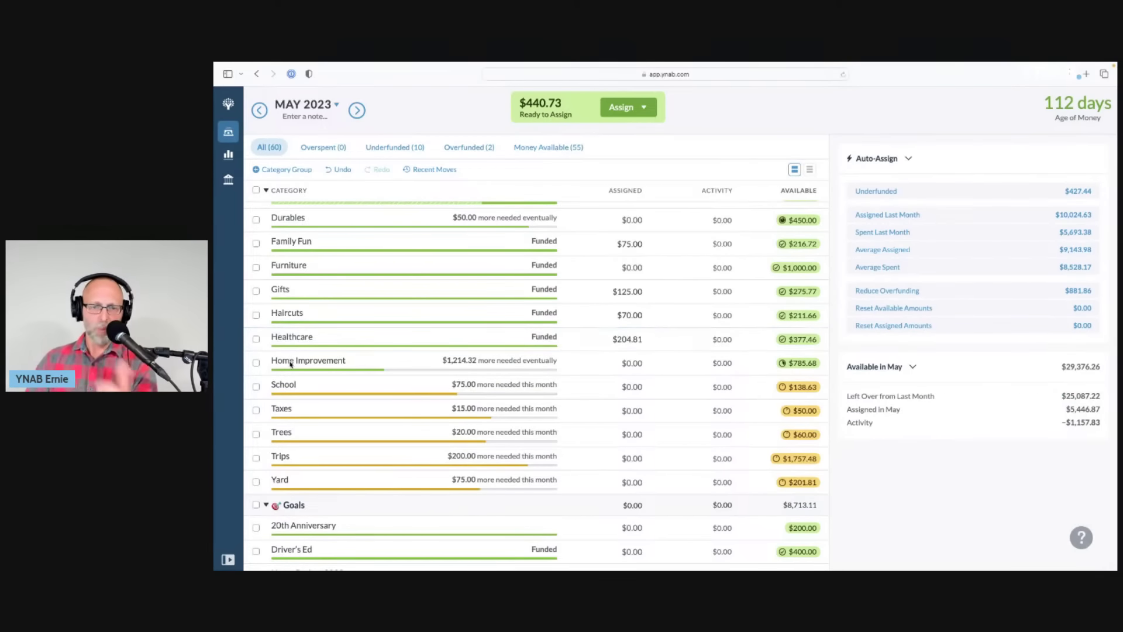
- Check the Home Improvement target without assigning money, then auto-assign the Underfunded $75.00 to School and deselect it
left_click(290, 362)
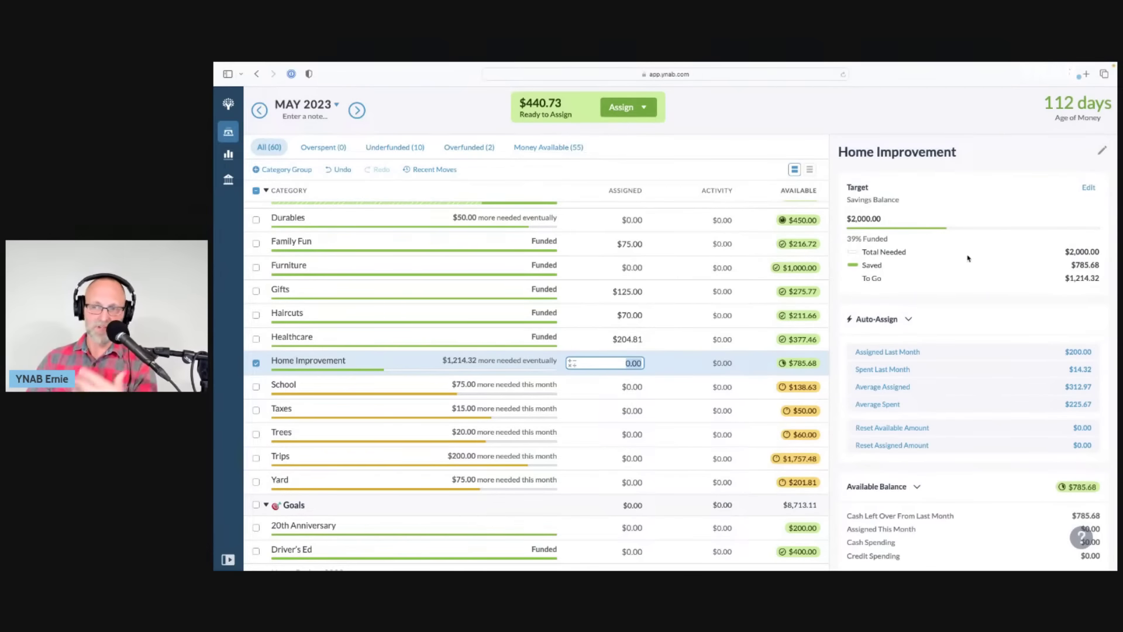
left_click(257, 363)
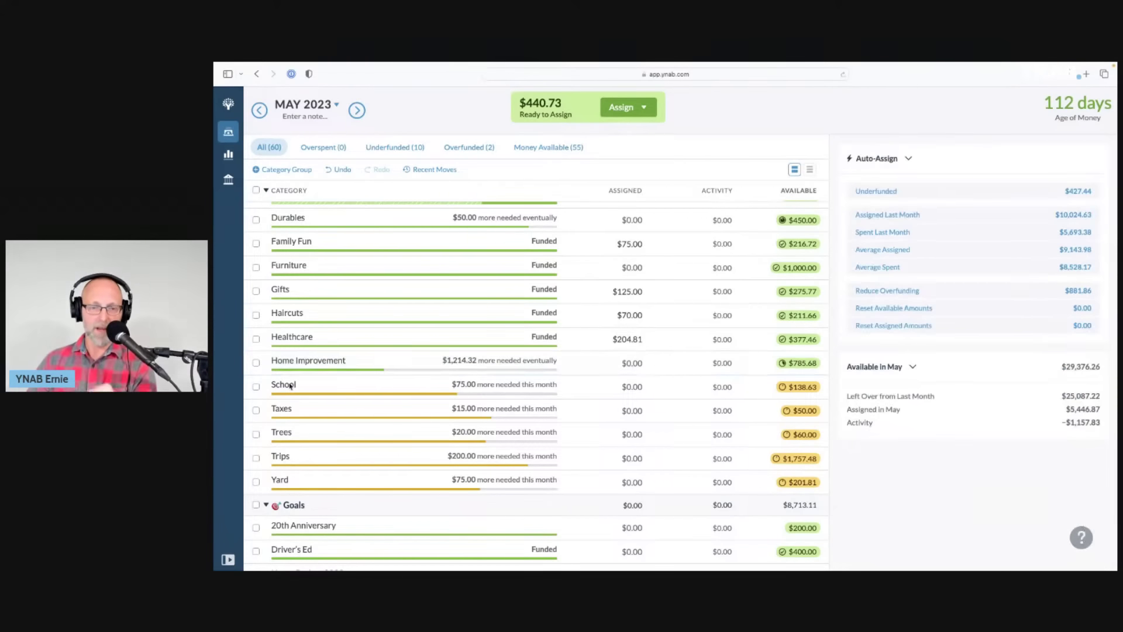
left_click(288, 388)
left_click(927, 392)
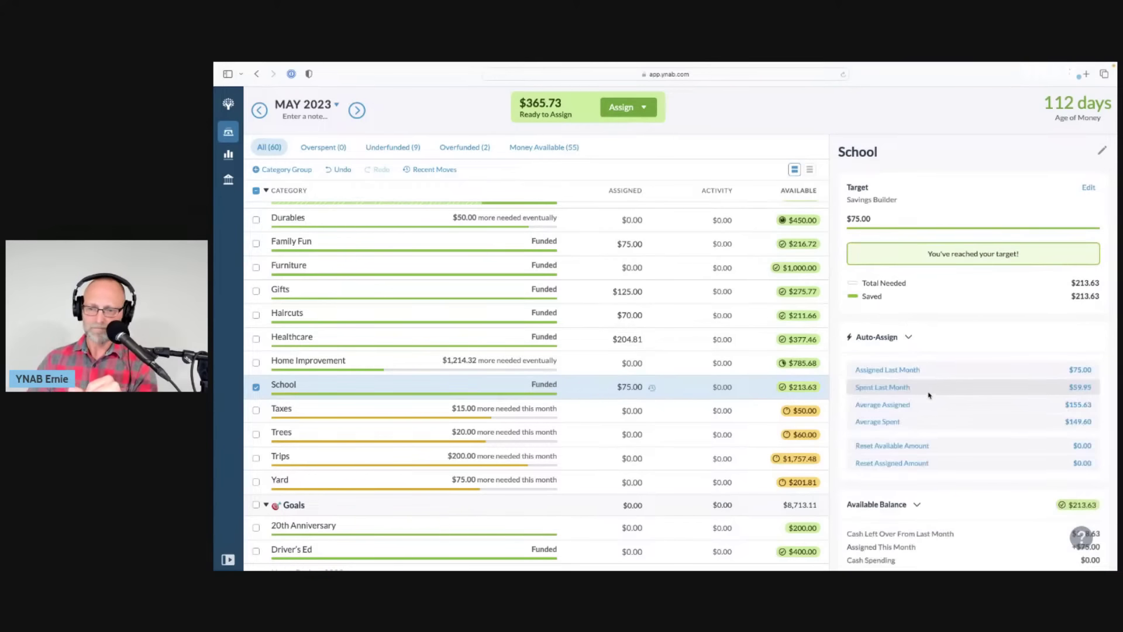
left_click(255, 387)
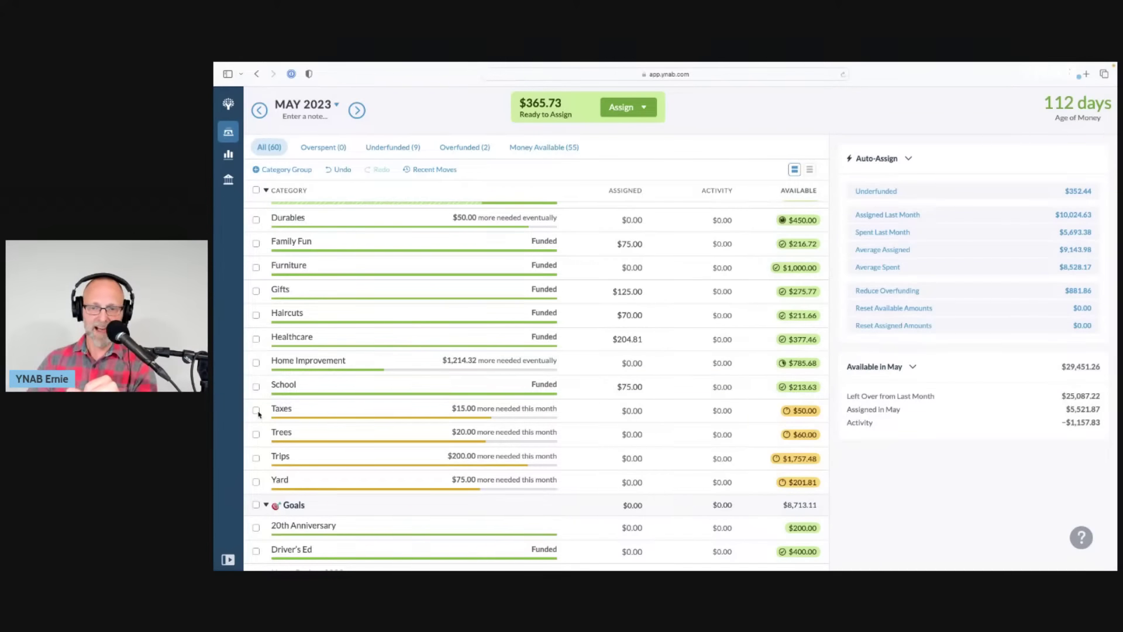
- Auto-assign the Underfunded amounts to Taxes ($15.00) and Trees ($20.00), leaving neither category selected
left_click(556, 410)
scroll(557, 375, "down", 2)
scroll(557, 375, "down", 1)
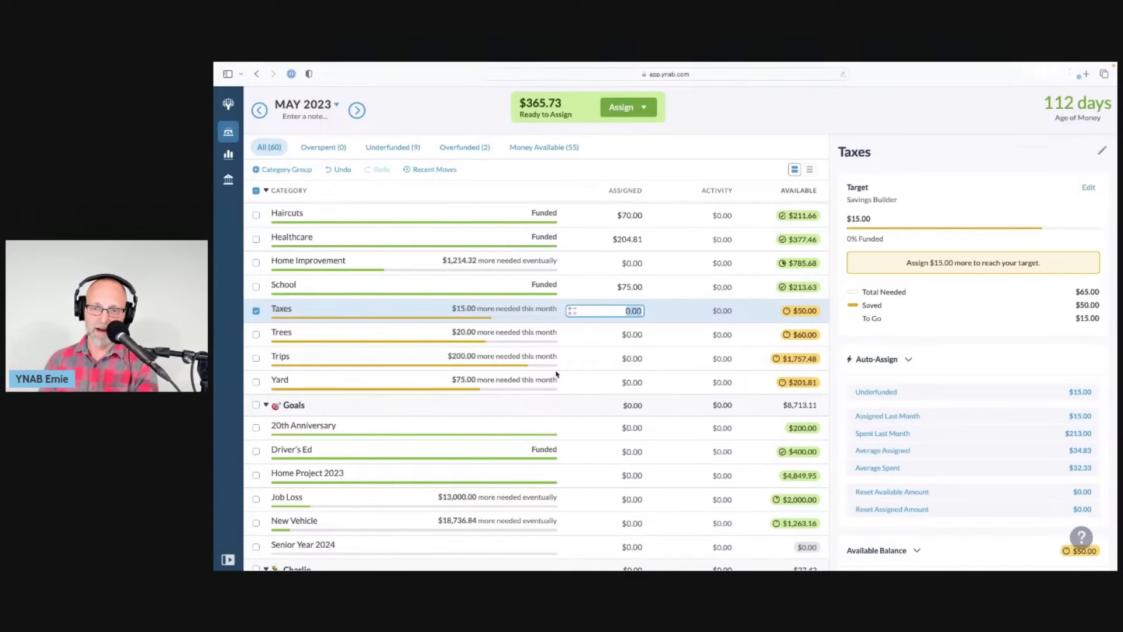
left_click(916, 398)
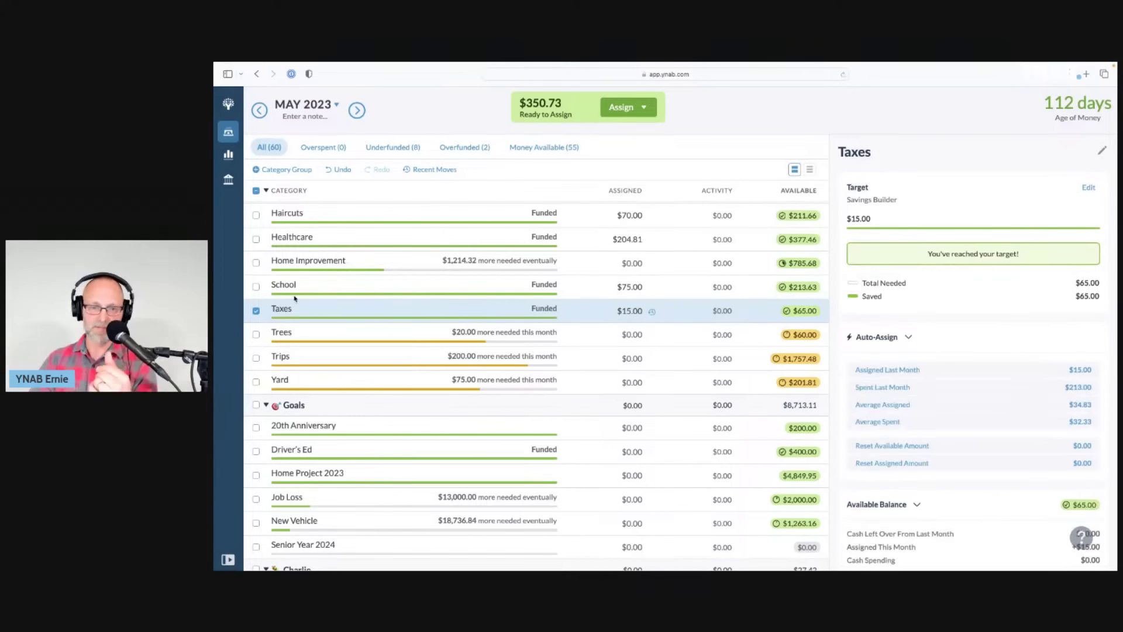
left_click(332, 338)
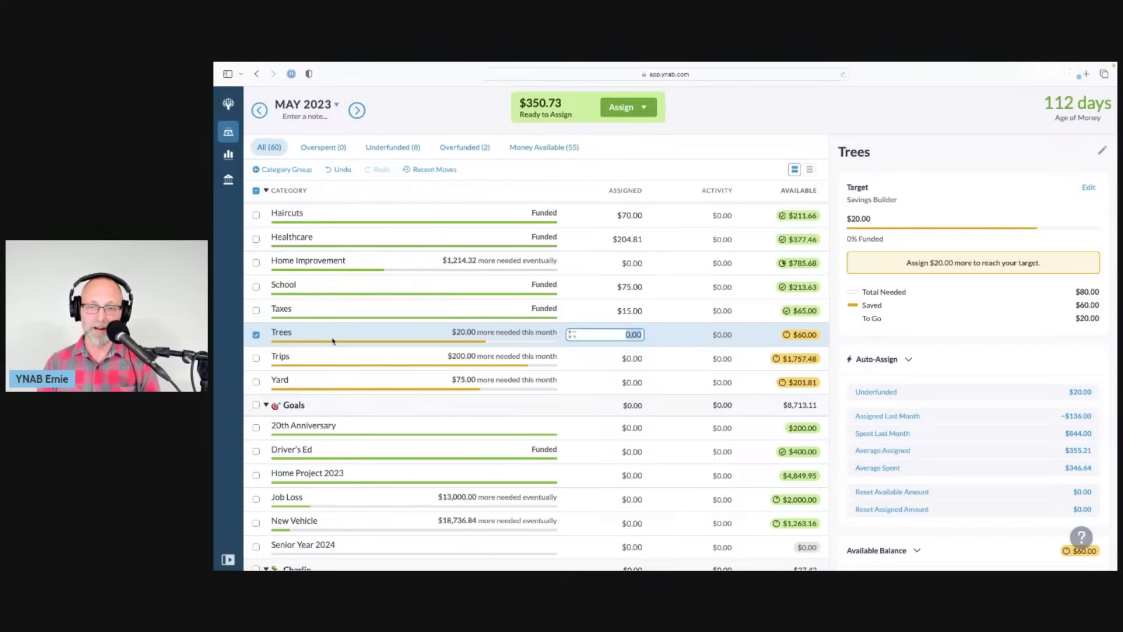
left_click(911, 388)
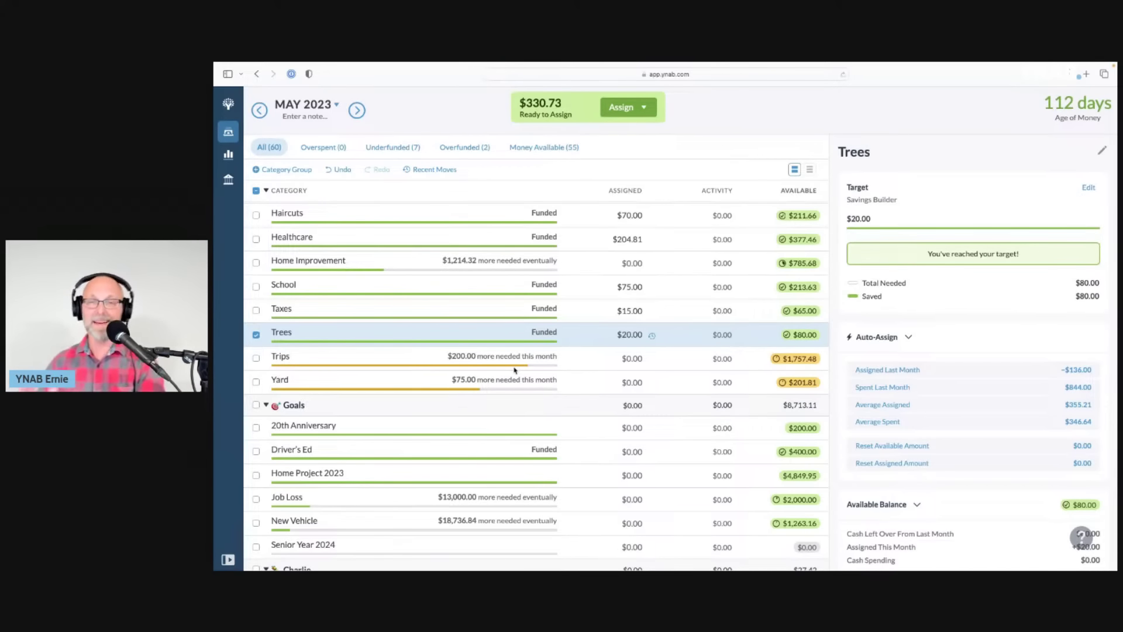
left_click(257, 337)
- Auto-assign the Underfunded $200.00 to the Trips category in True Expenses and deselect it
left_click(263, 361)
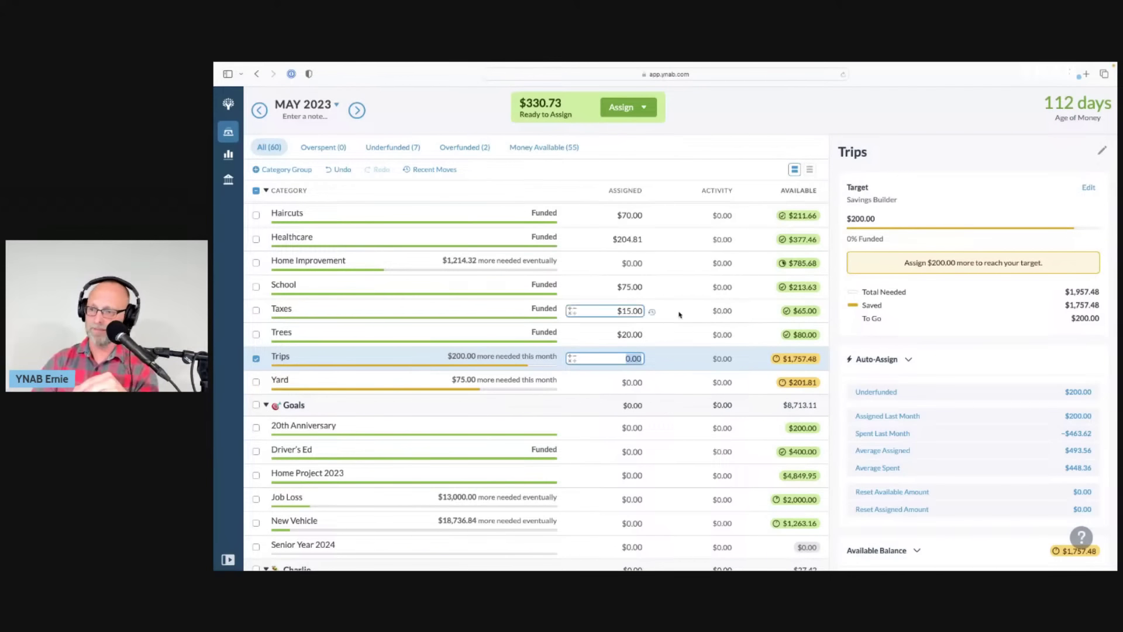
left_click(936, 391)
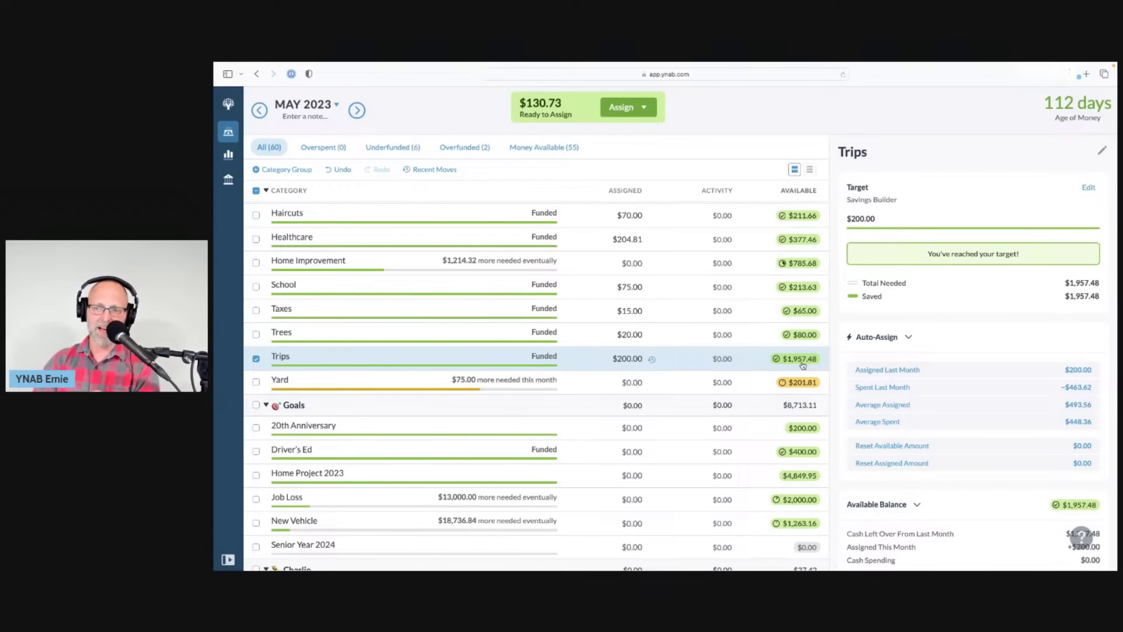
mouse_move(803, 365)
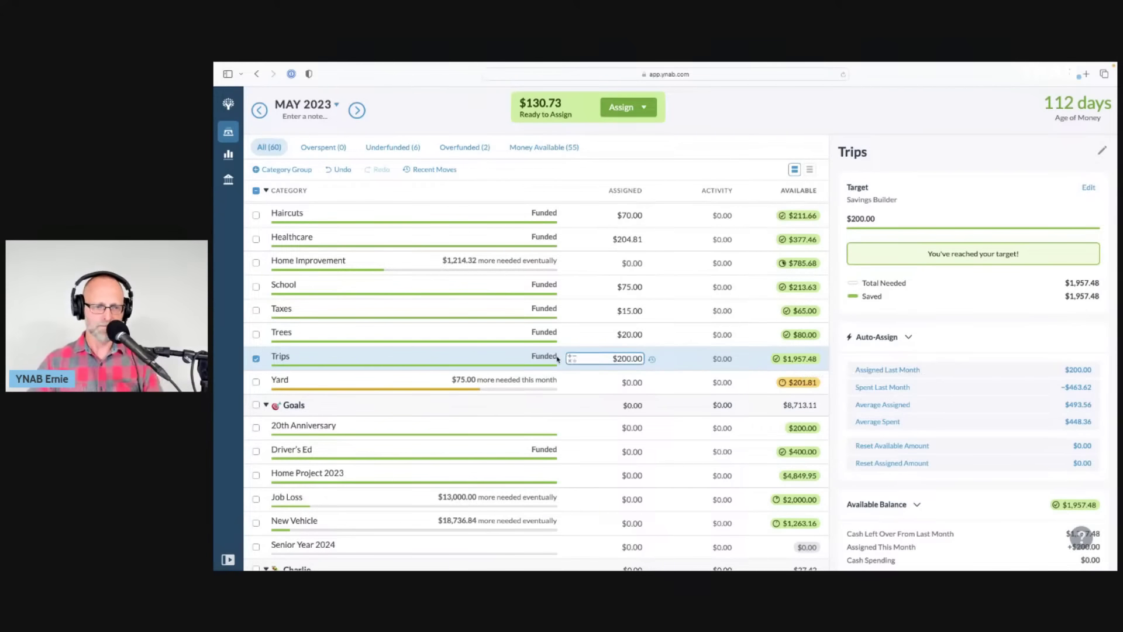
left_click(255, 358)
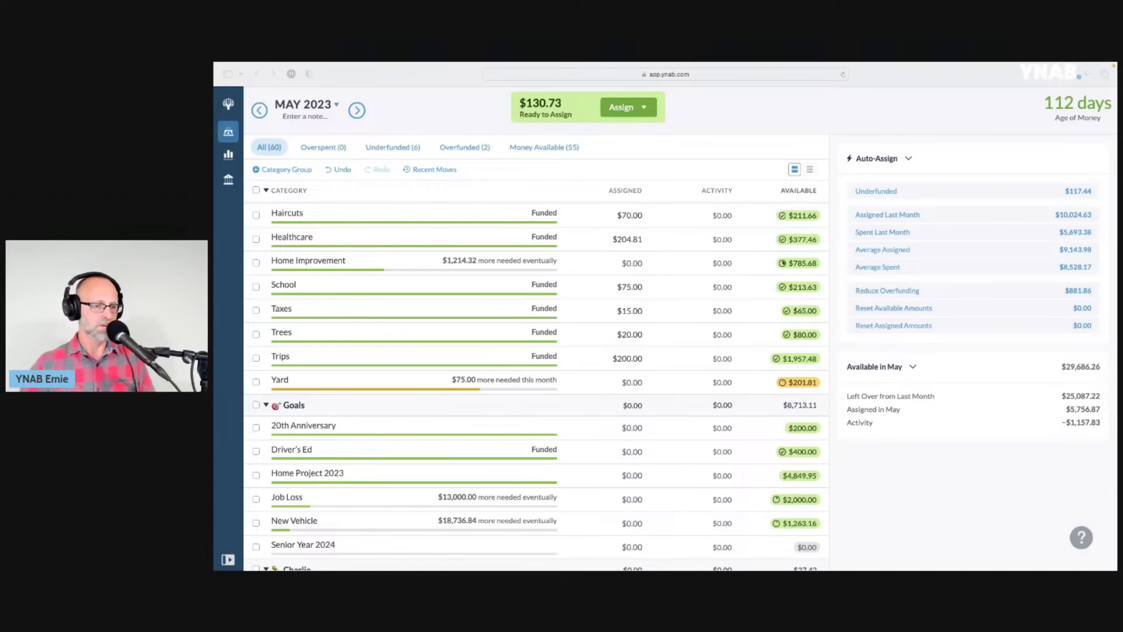
- Review the Durables category in True Expenses and its Savings Balance target settings, cancel the target edit and deselect the category
scroll(342, 217, "up", 5)
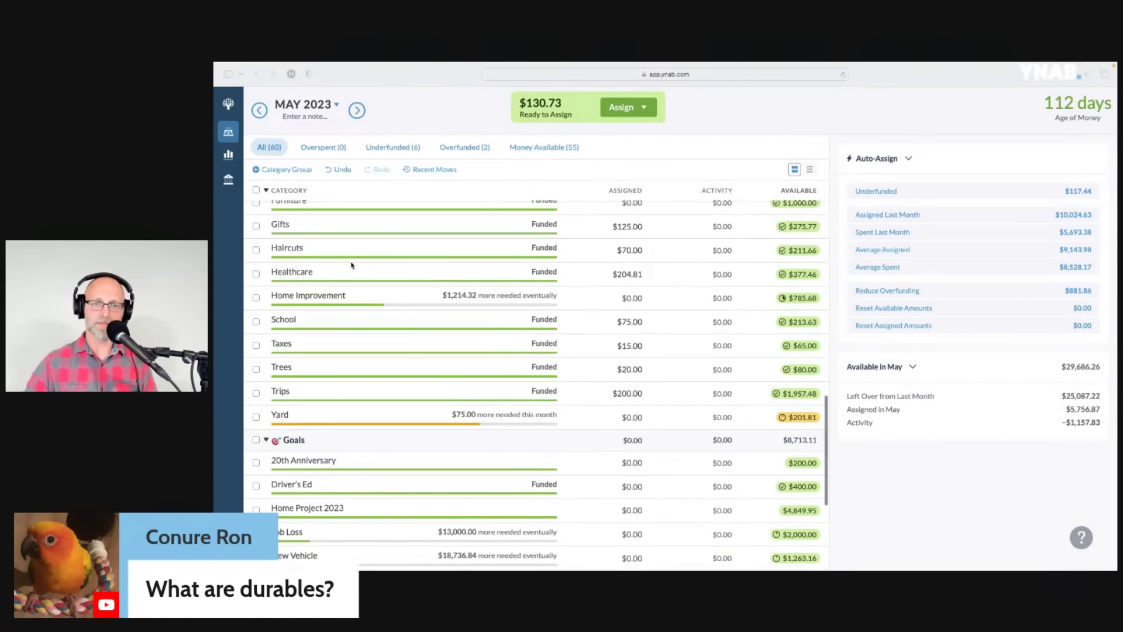
scroll(353, 295, "up", 2)
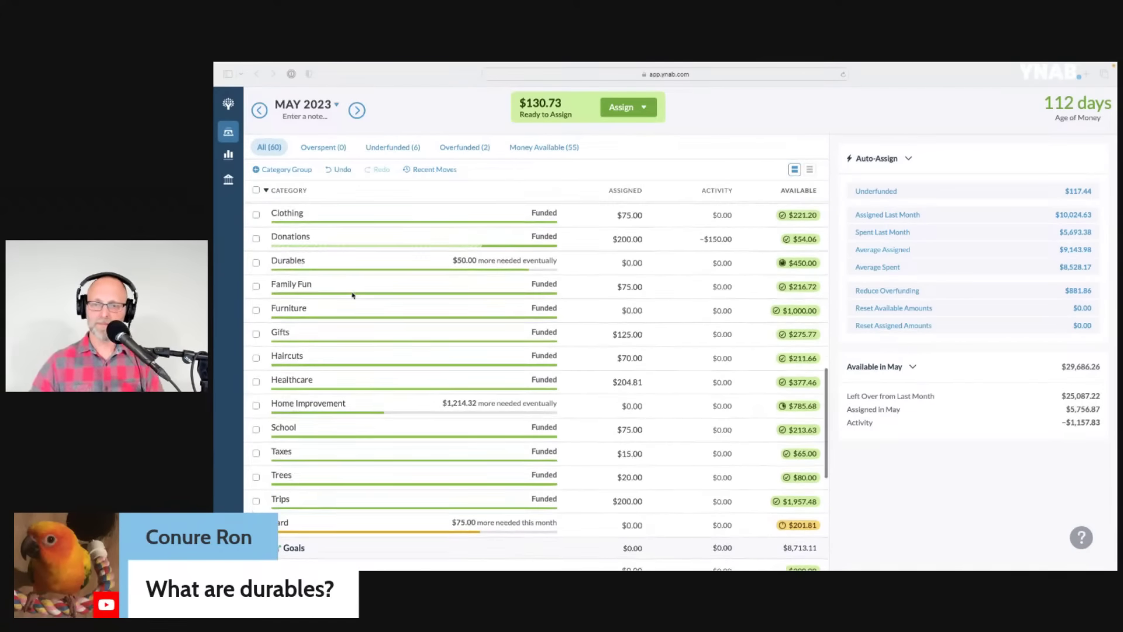
left_click(260, 301)
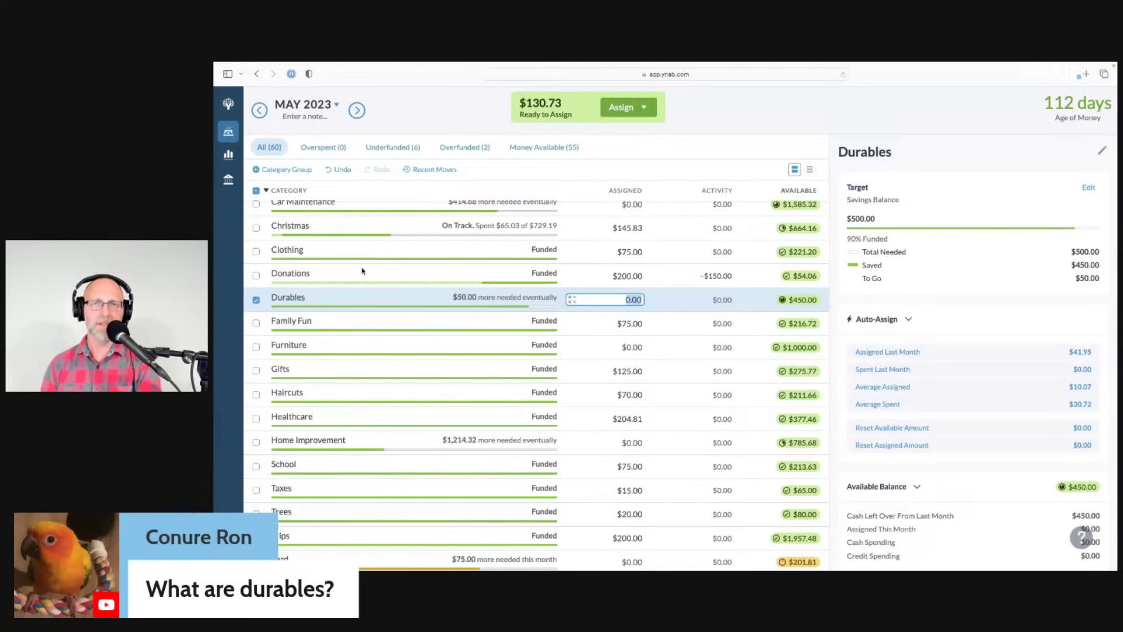
left_click(256, 300)
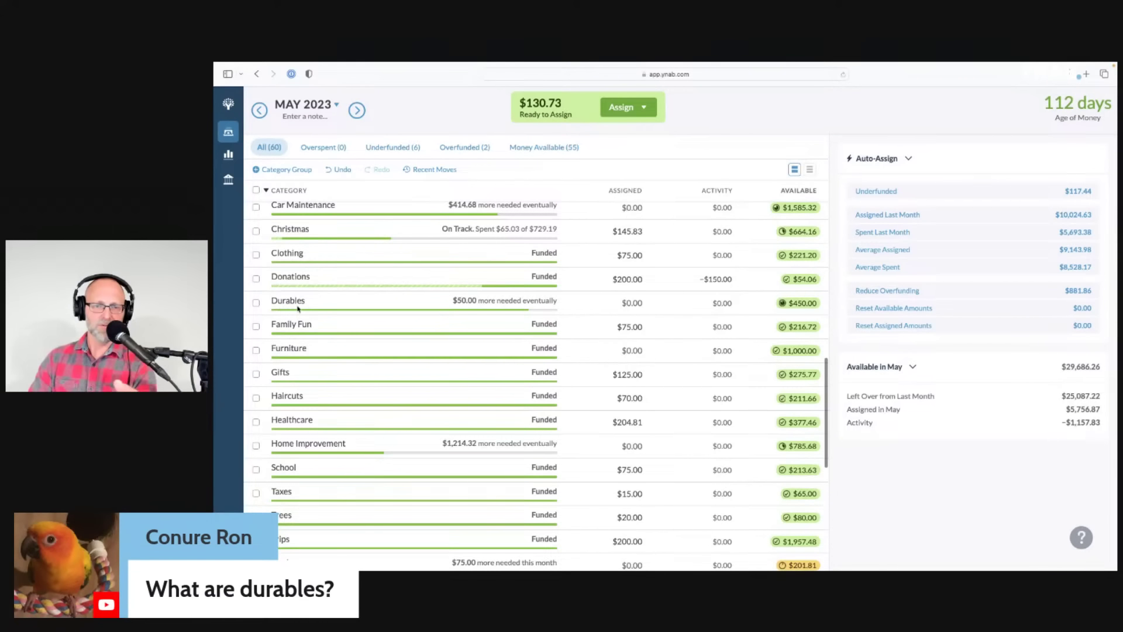
scroll(509, 310, "down", 1)
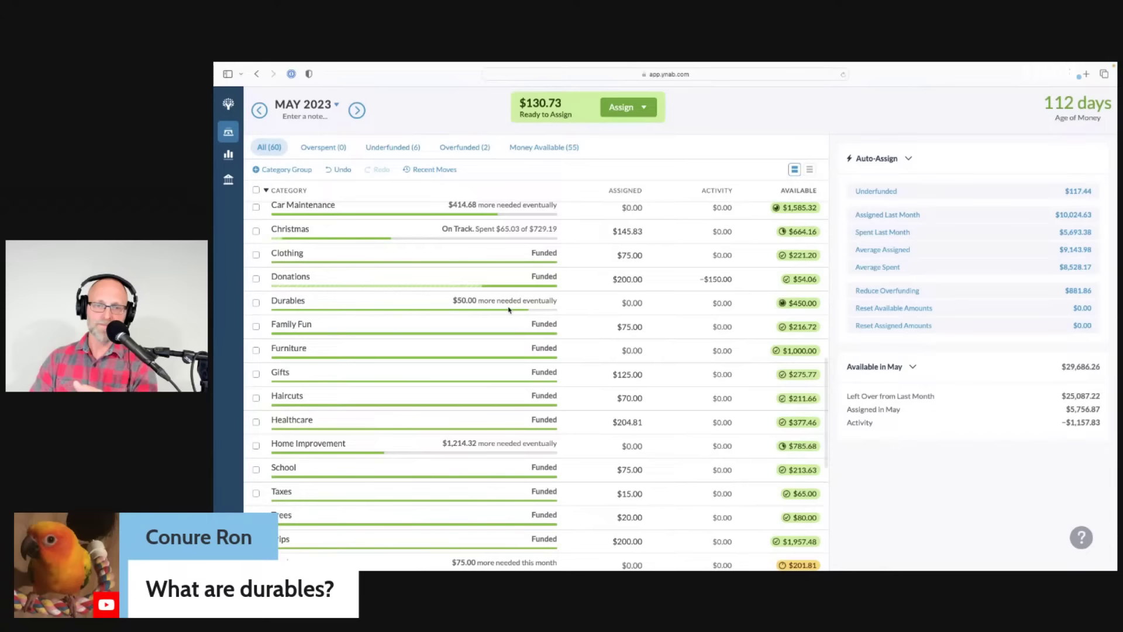
left_click(316, 306)
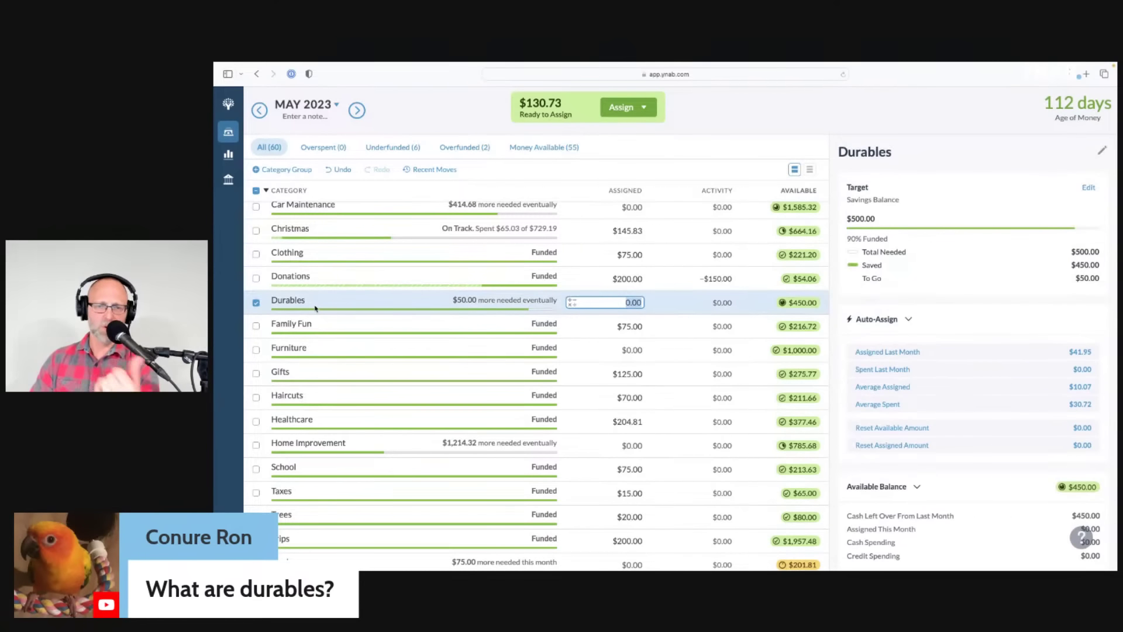
left_click(1088, 188)
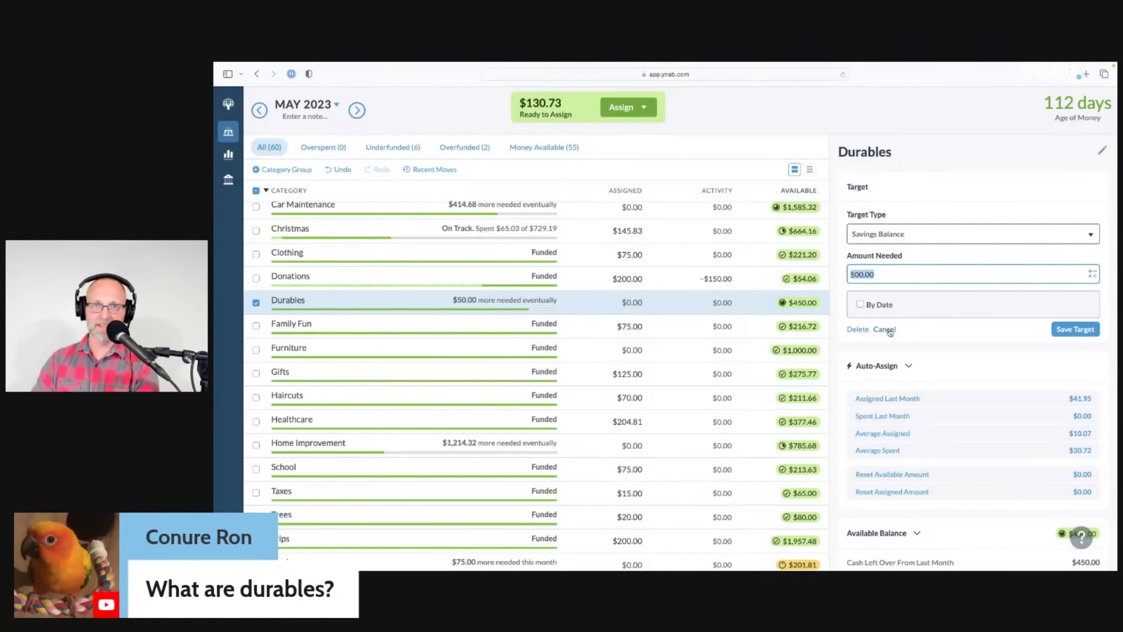
left_click(884, 330)
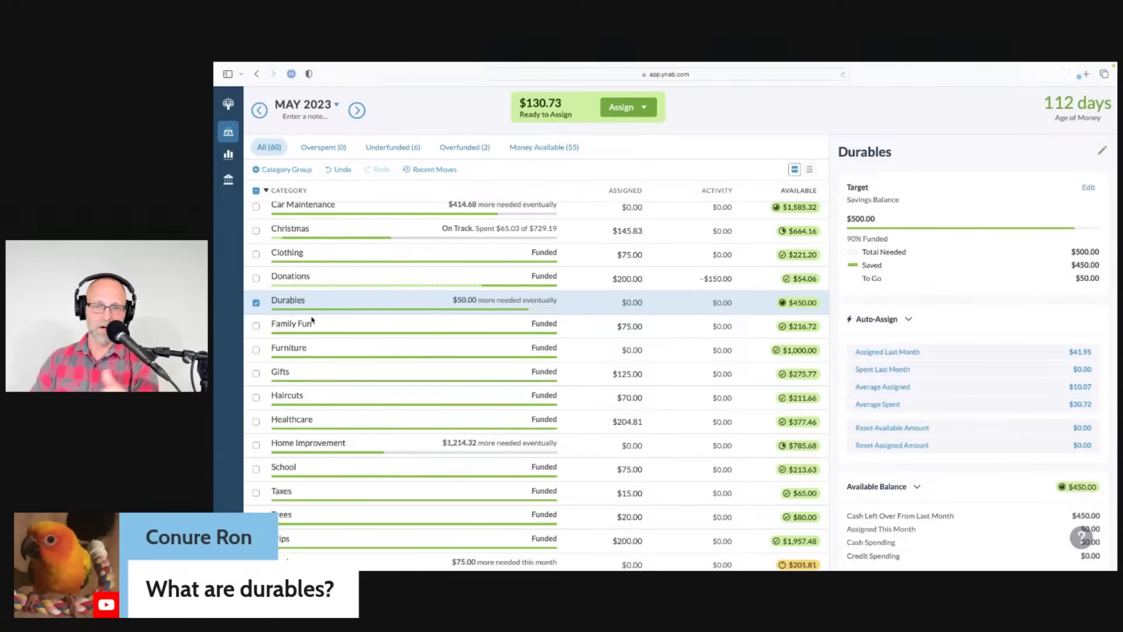
left_click(256, 302)
- Auto-assign the Underfunded $75.00 to the Yard category in True Expenses and deselect it
scroll(439, 396, "down", 3)
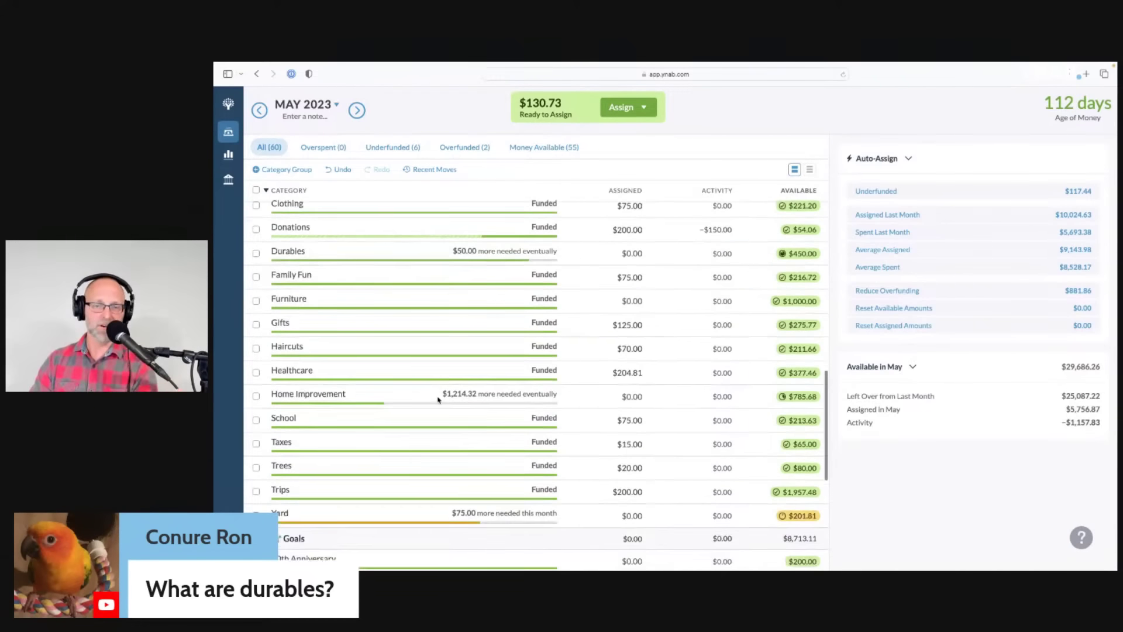
scroll(439, 398, "down", 1)
scroll(438, 396, "up", 10)
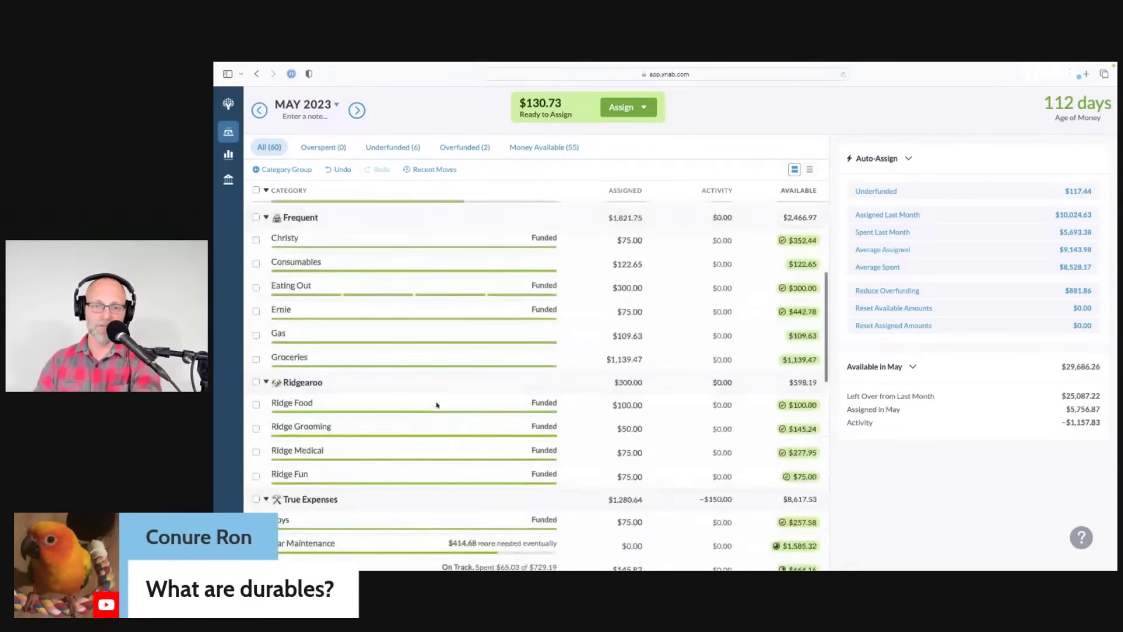
scroll(437, 402, "down", 8)
scroll(406, 412, "down", 1)
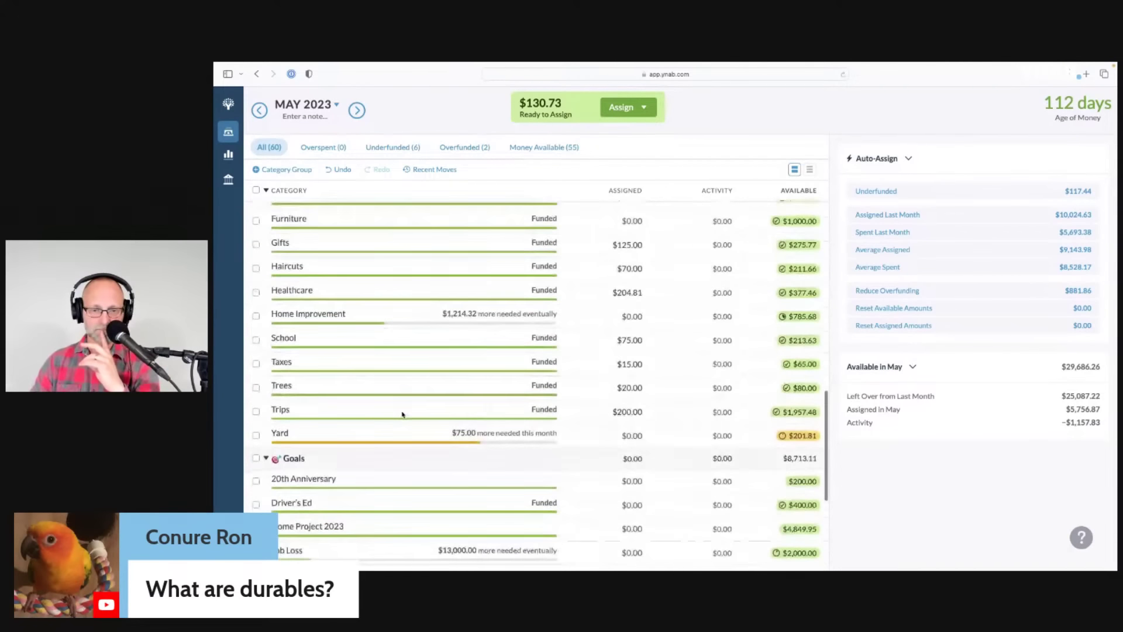
left_click(326, 439)
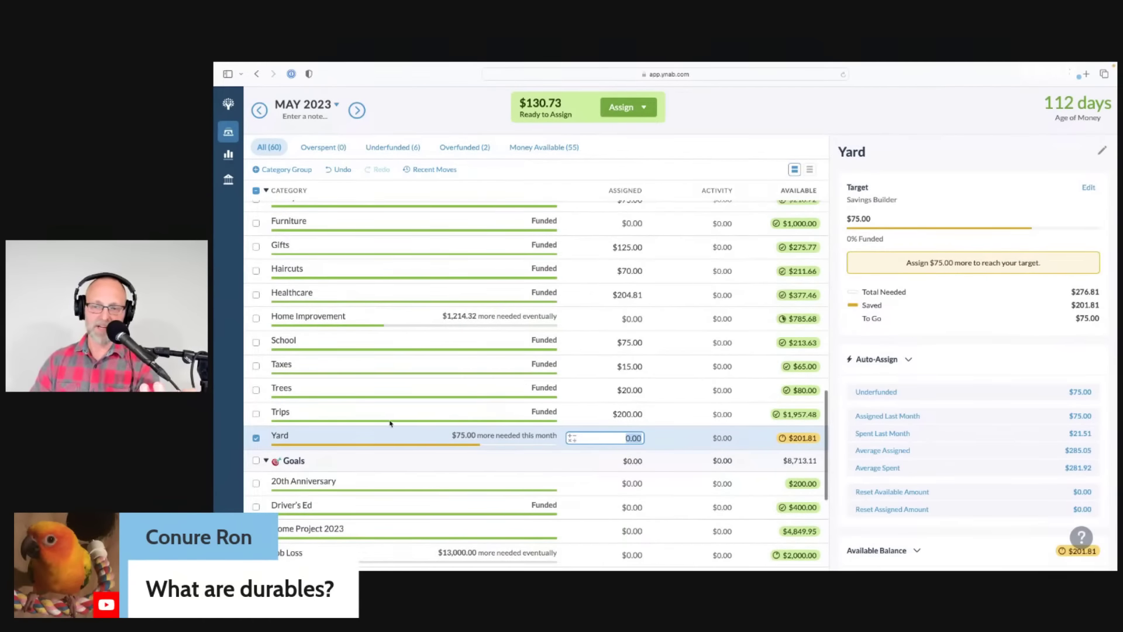
scroll(682, 347, "down", 3)
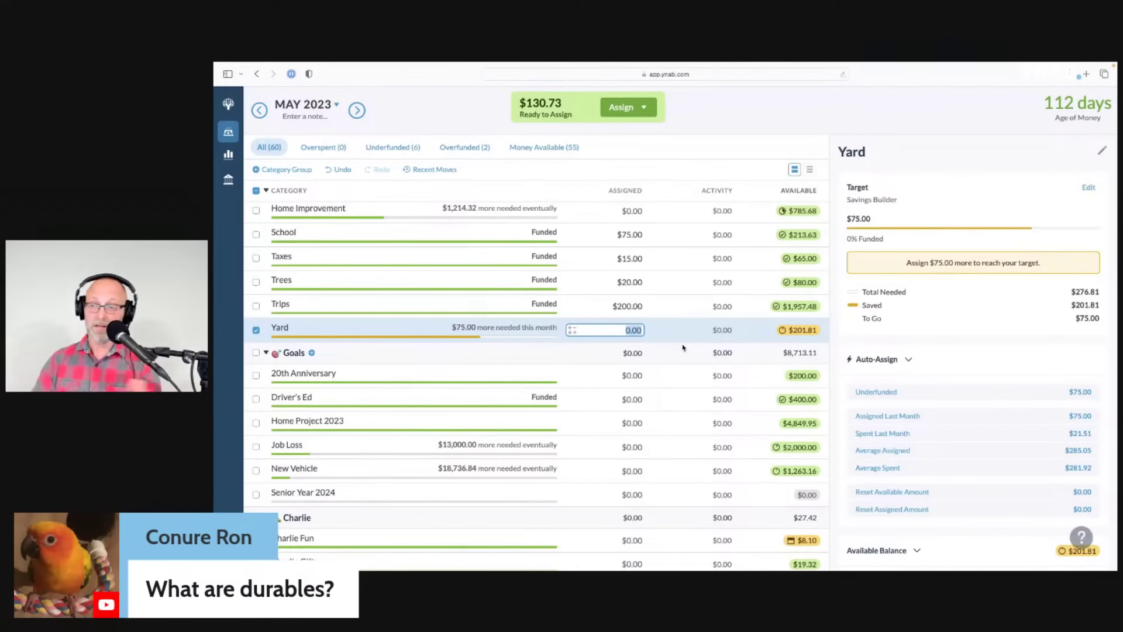
left_click(971, 391)
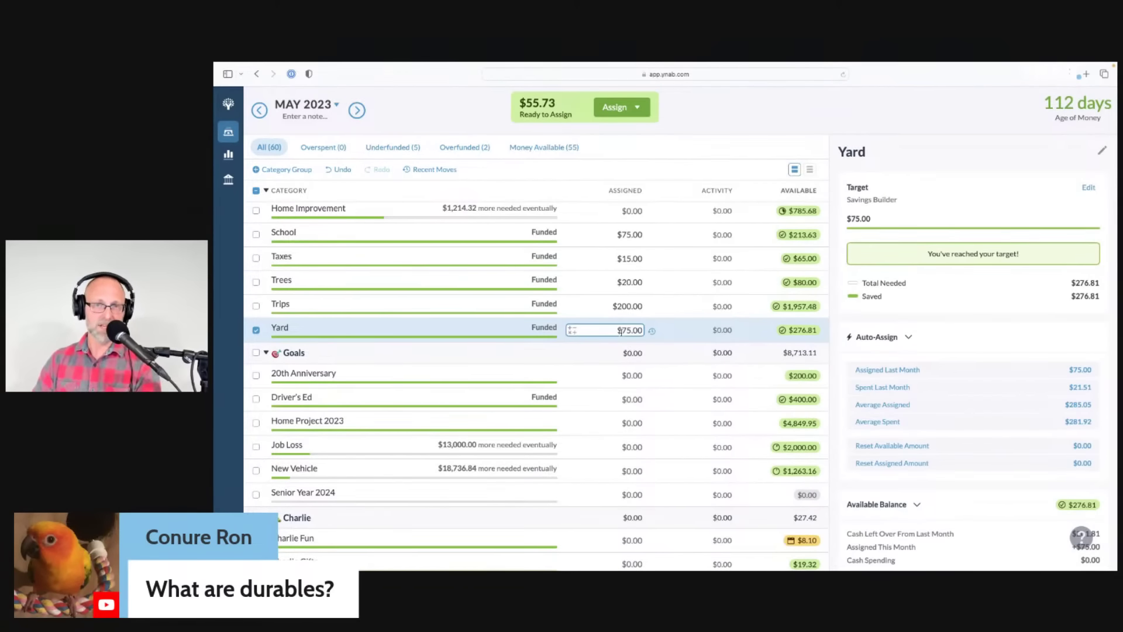
left_click(256, 331)
- Select the four underfunded Fun and Gifts categories together, auto-assign their Underfunded $40.00 and deselect both groups
scroll(459, 369, "down", 1)
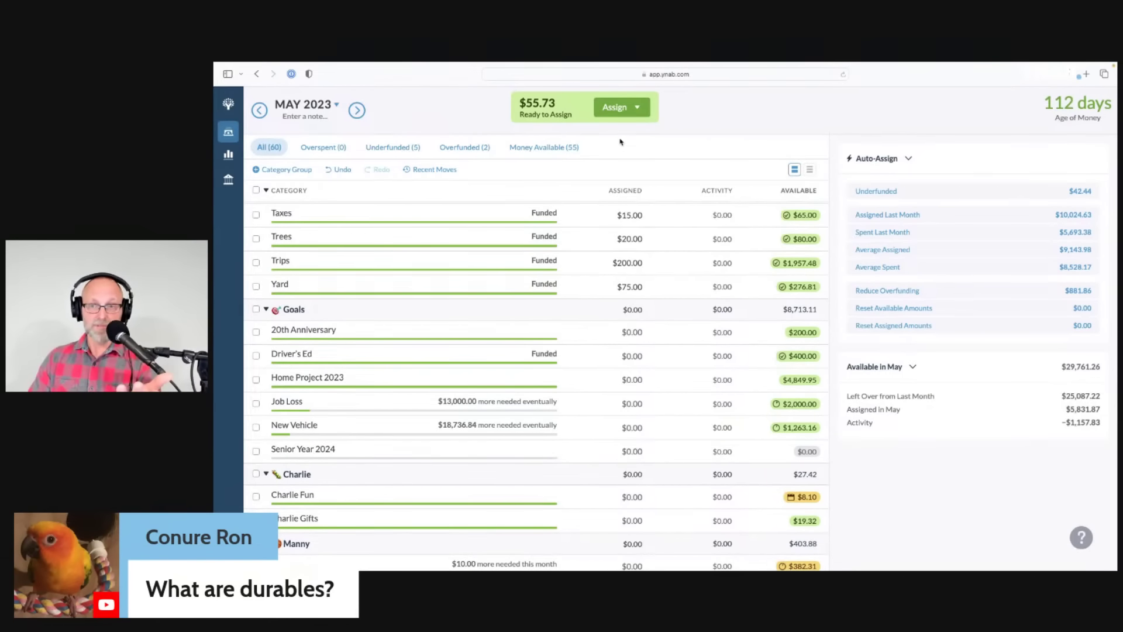
scroll(527, 269, "up", 2)
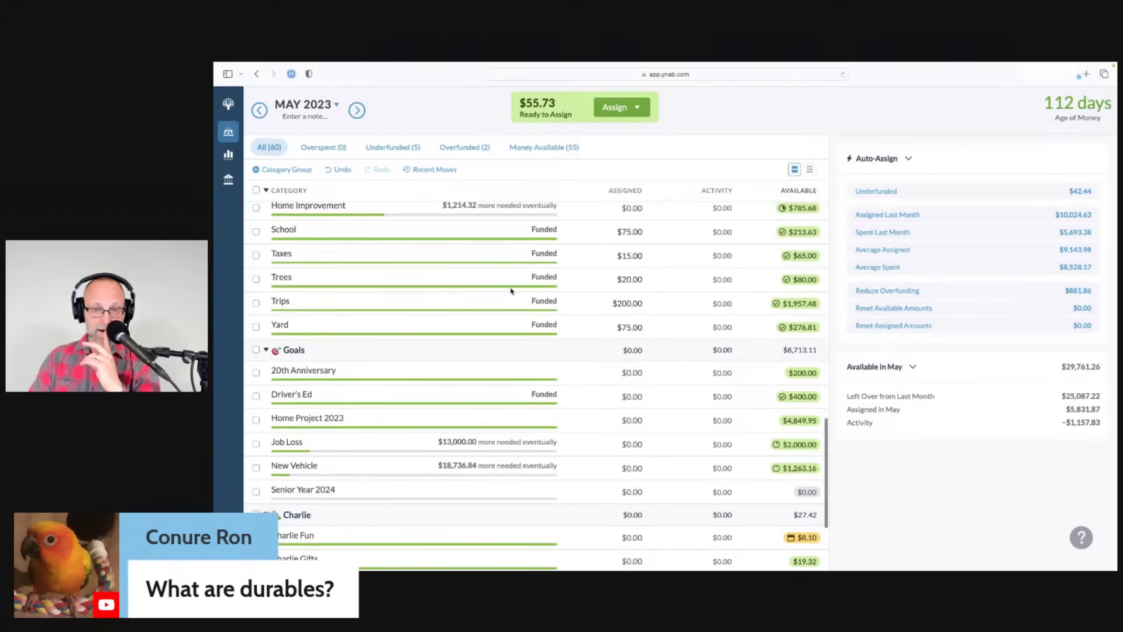
scroll(508, 304, "down", 5)
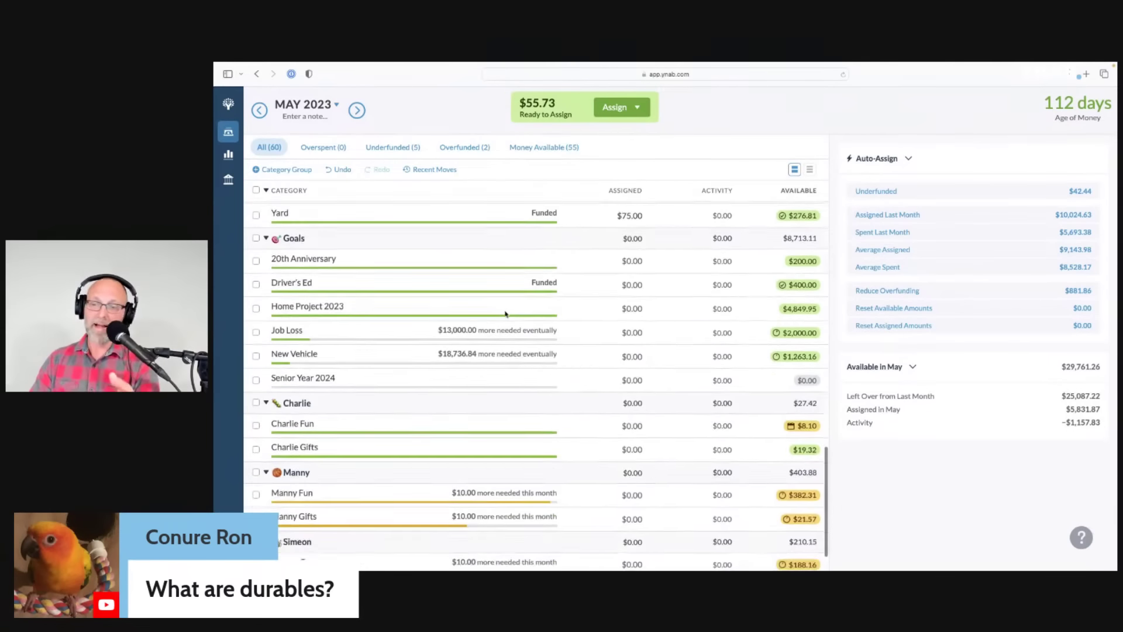
left_click(256, 443)
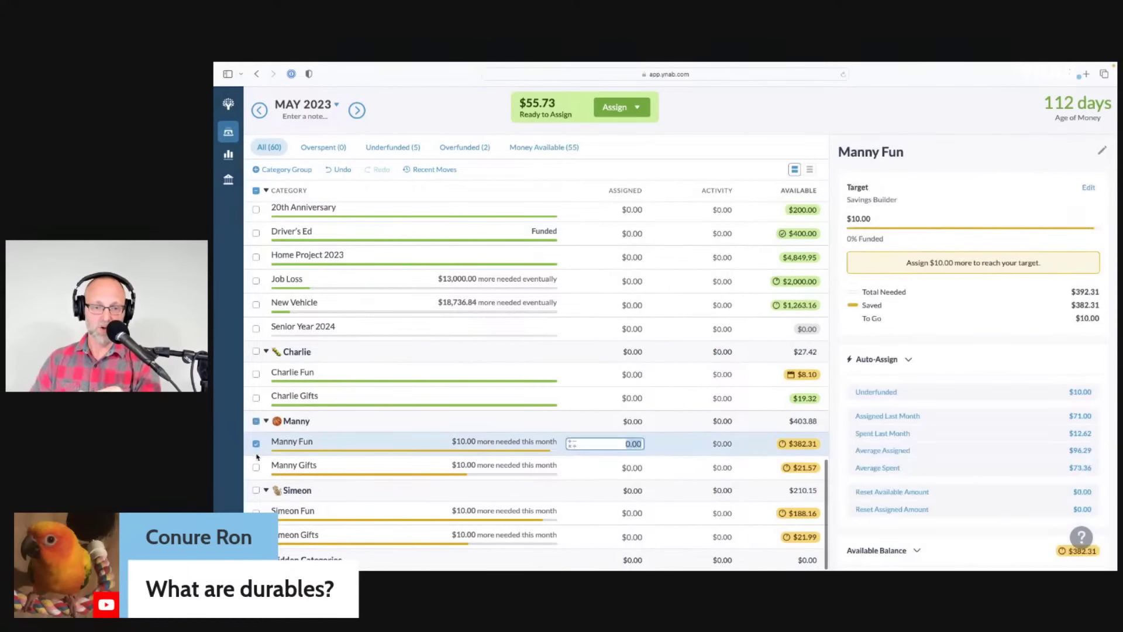
left_click(256, 467)
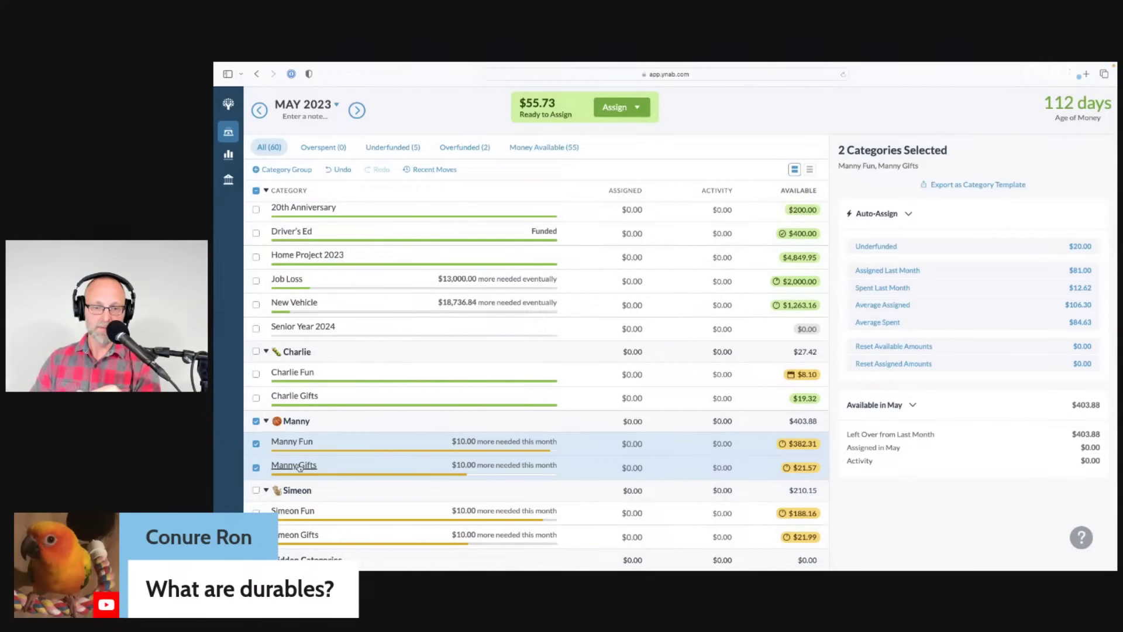
left_click(256, 512)
left_click(256, 537)
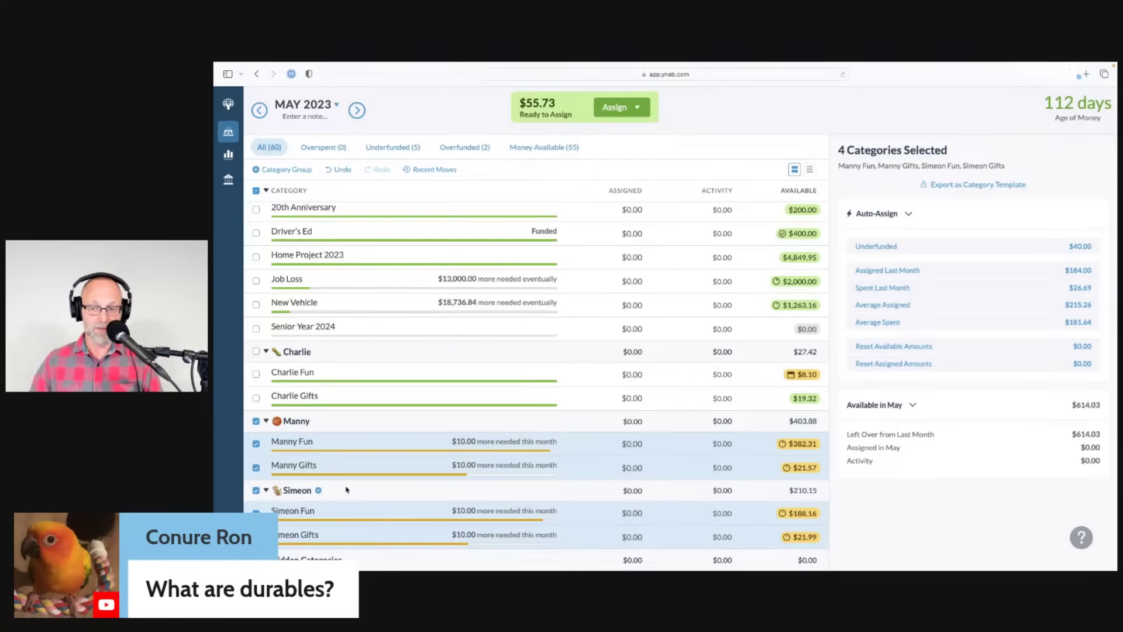
left_click(909, 248)
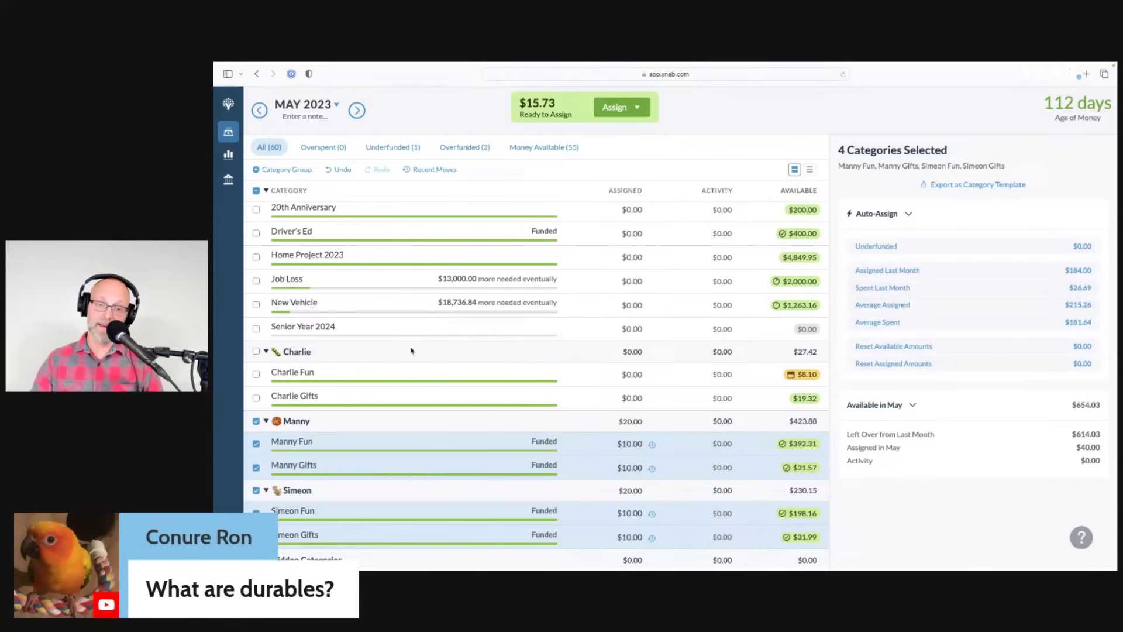
left_click(256, 421)
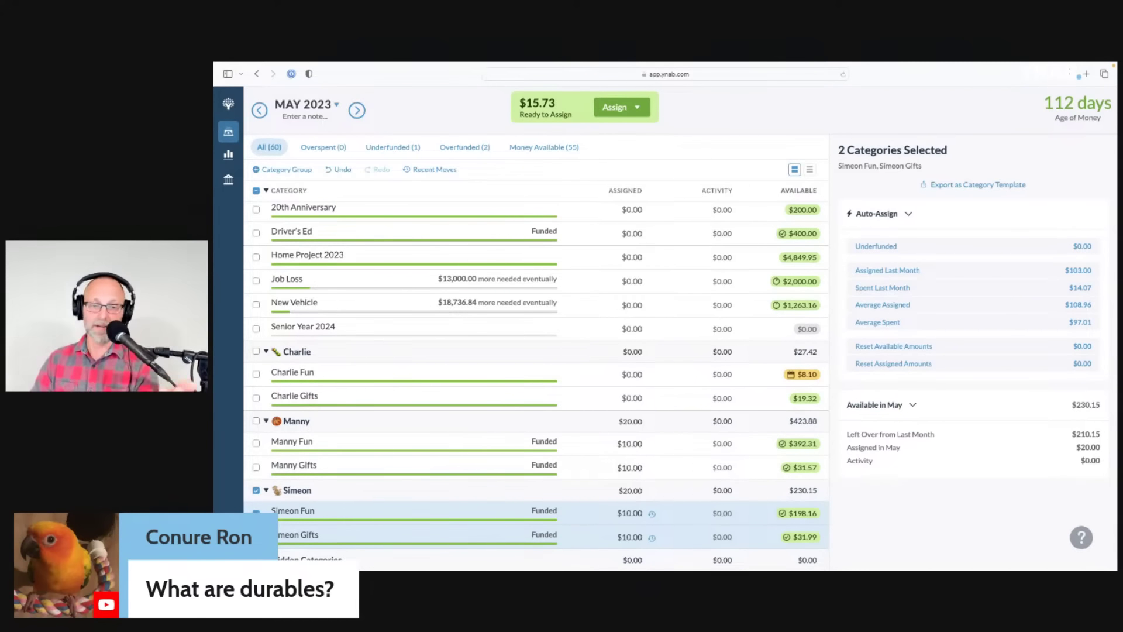
left_click(256, 490)
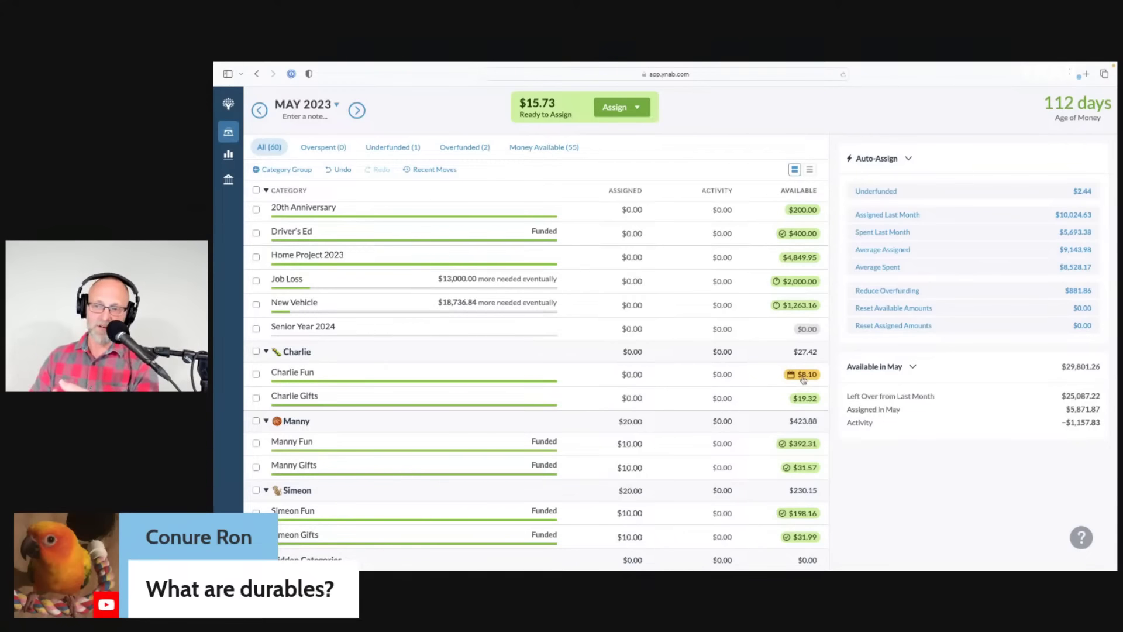
- Check all Goals categories together and the 20th Anniversary assigned amount without assigning money, then deselect the group
mouse_move(812, 381)
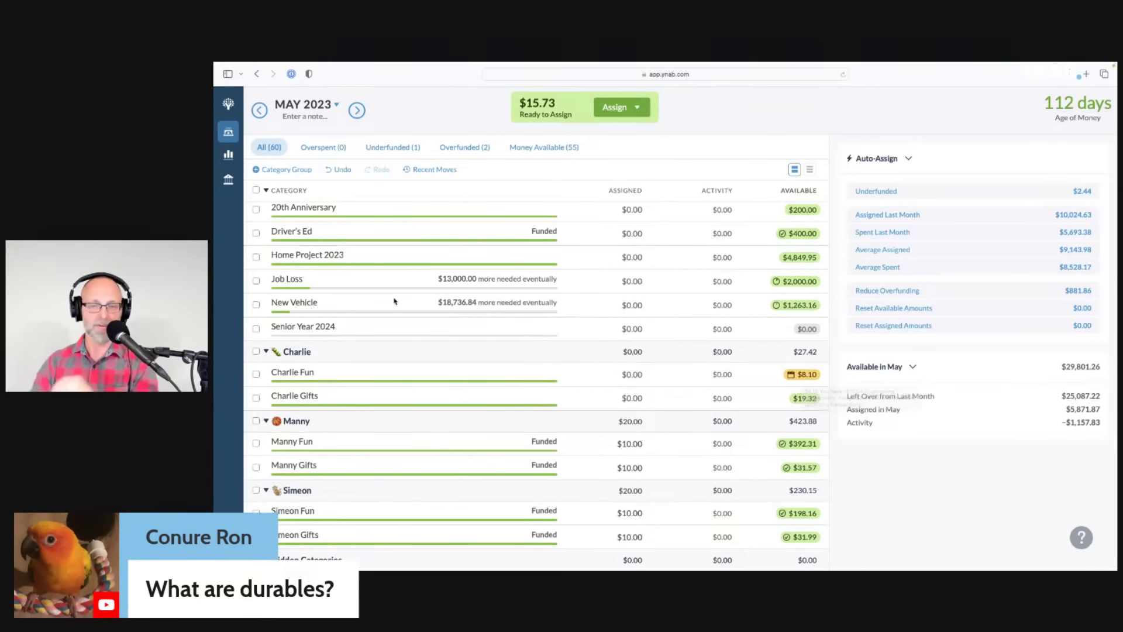
scroll(263, 281, "up", 3)
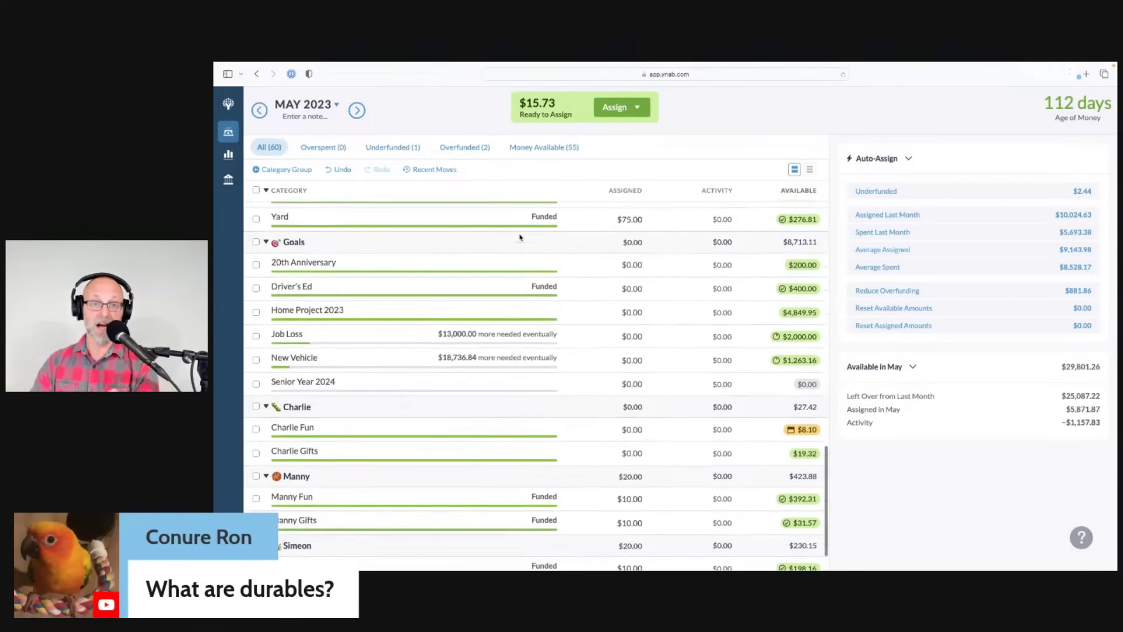
left_click(257, 264)
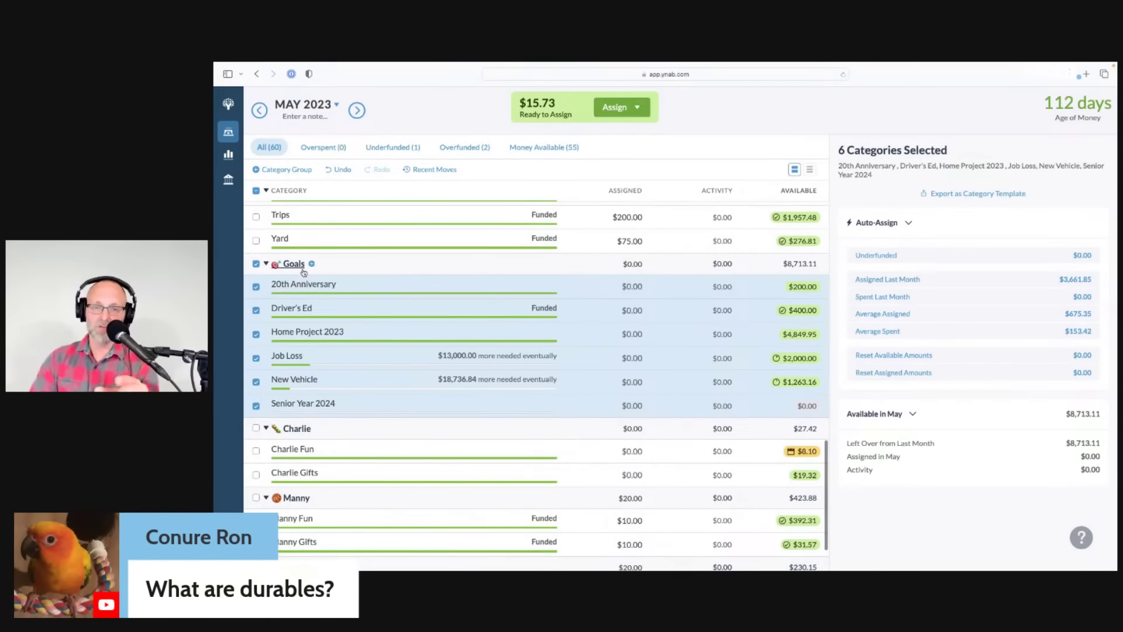
left_click(617, 286)
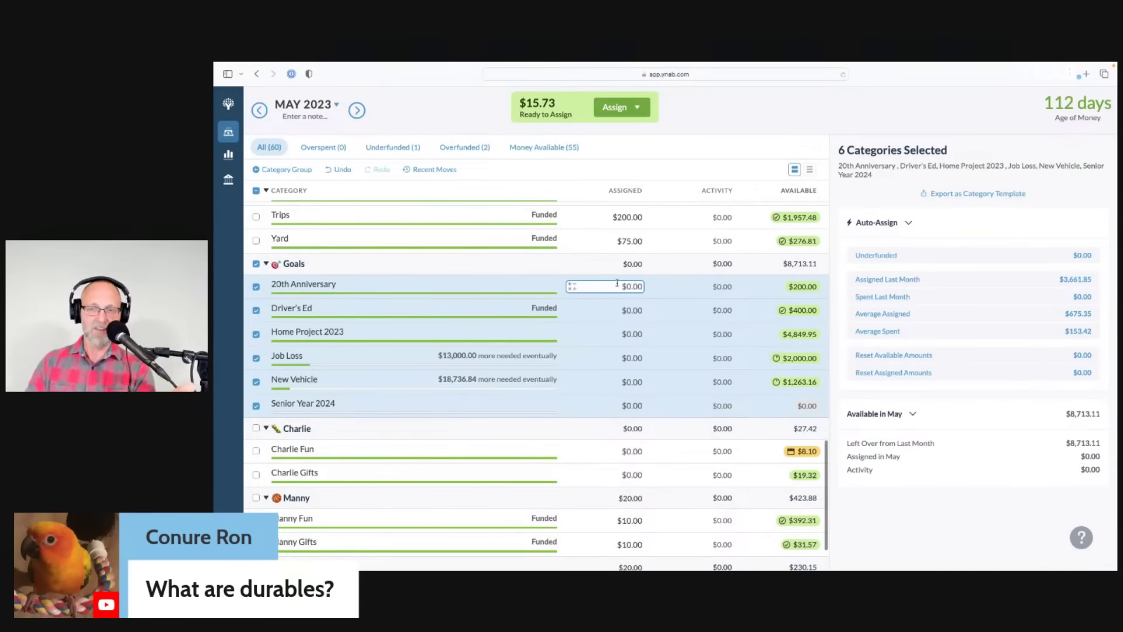
key("Escape")
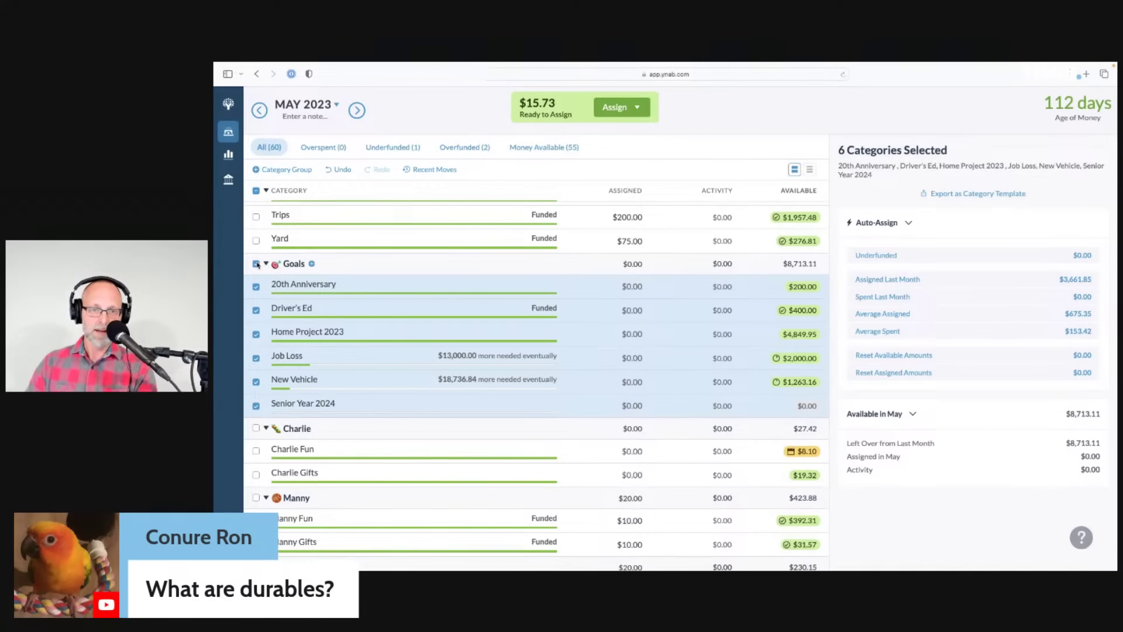
left_click(309, 263)
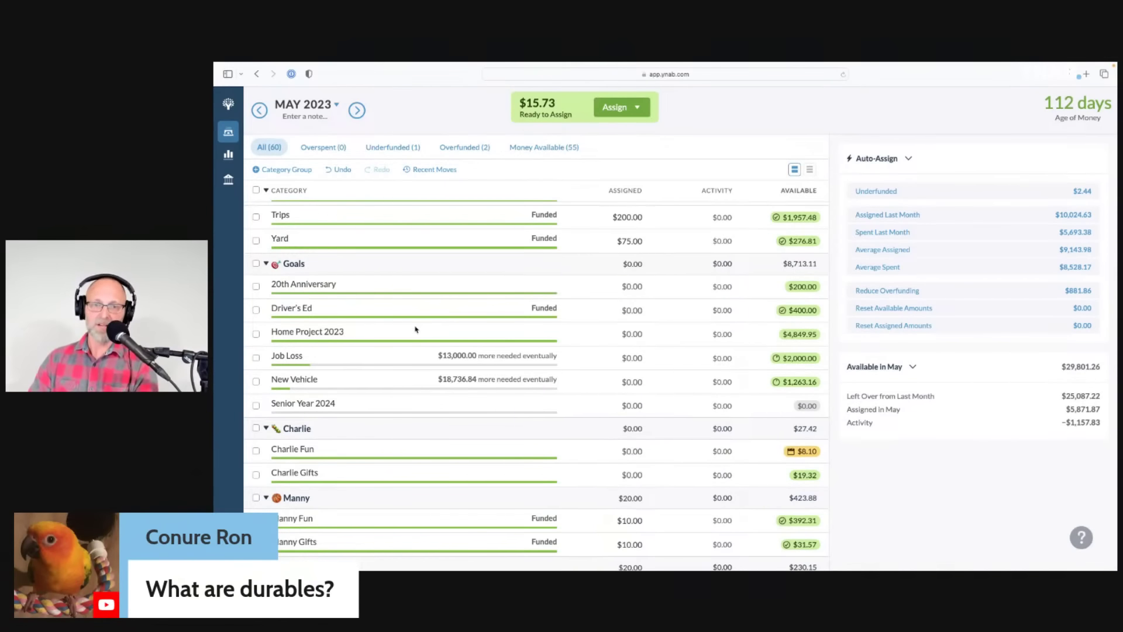
- Select the Home Improvement, Car Maintenance, Donations and Furniture categories in True Expenses together and review their combined amounts
scroll(417, 360, "up", 5)
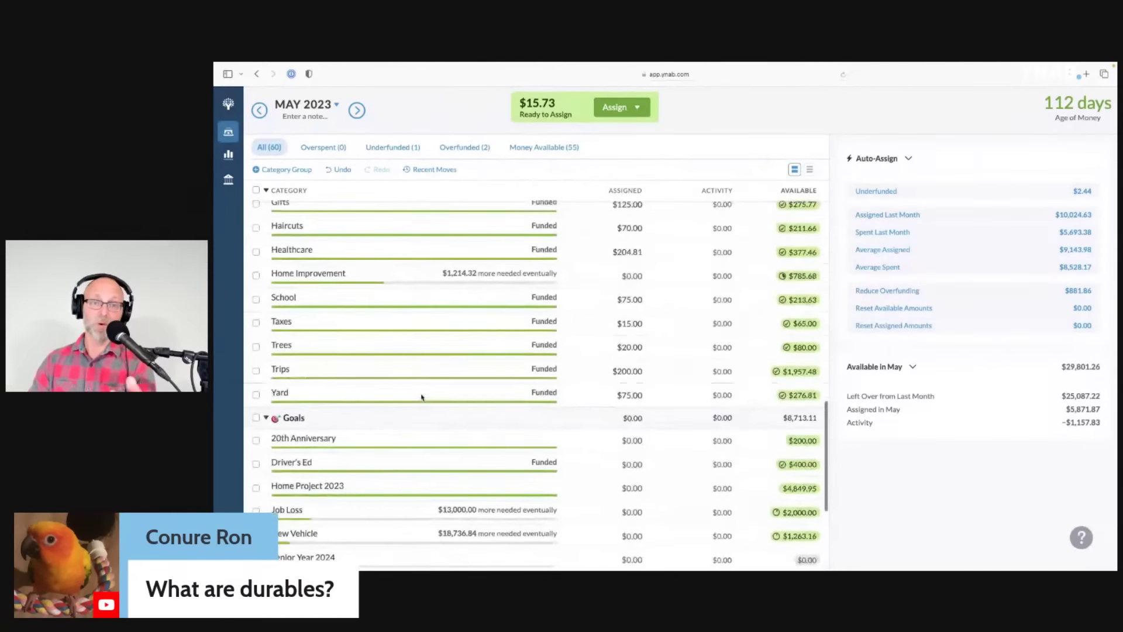
scroll(260, 391, "up", 1)
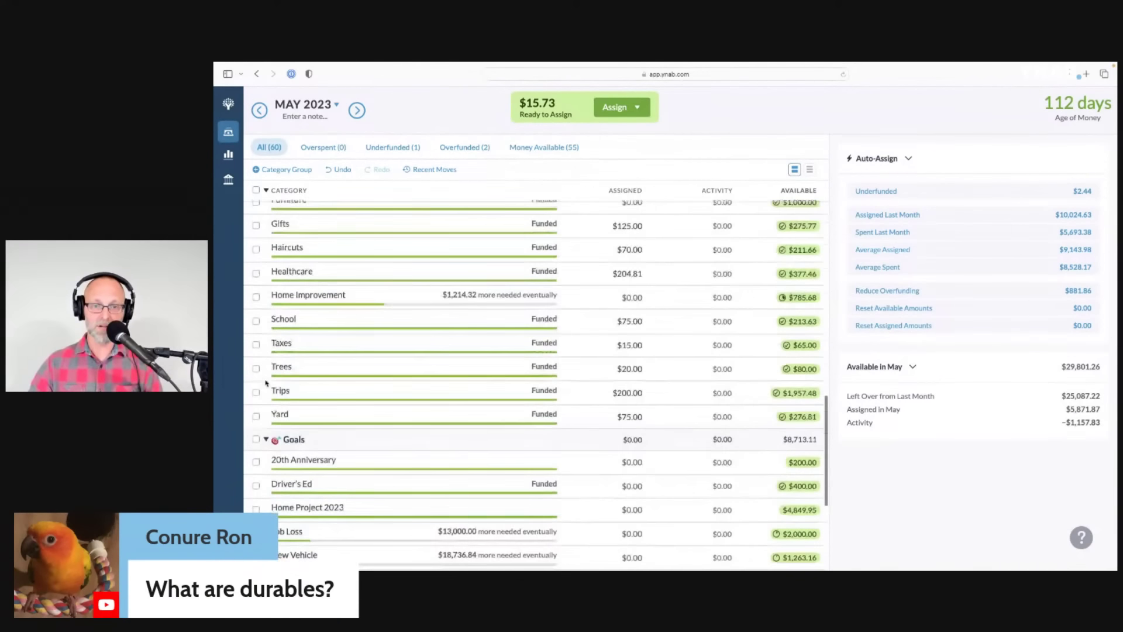
left_click(256, 297)
scroll(281, 333, "up", 4)
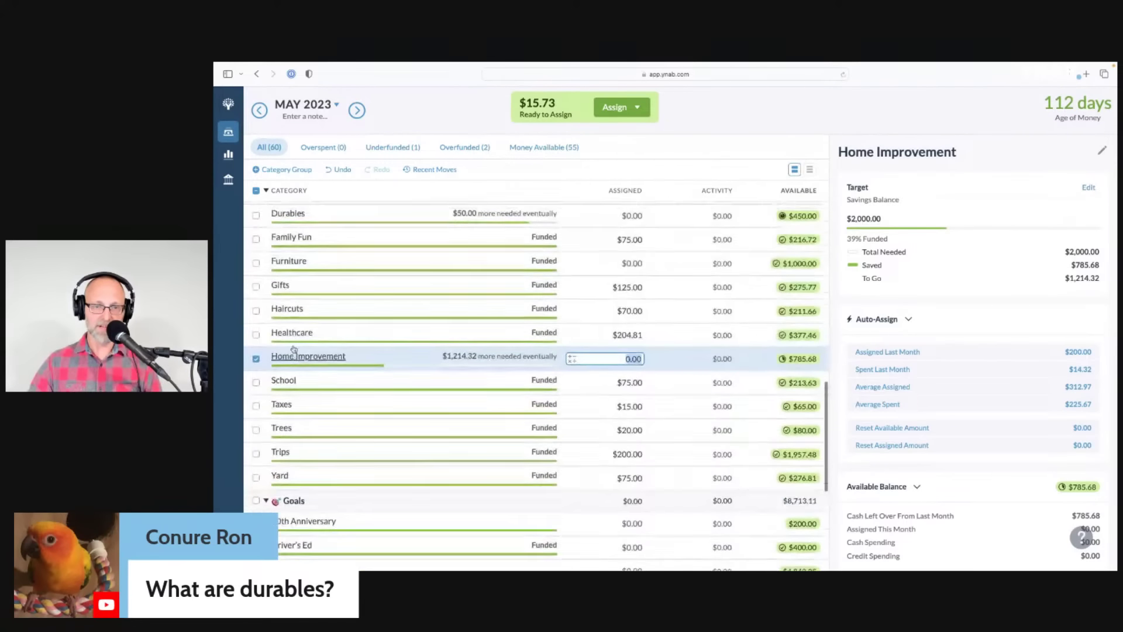
scroll(294, 348, "up", 4)
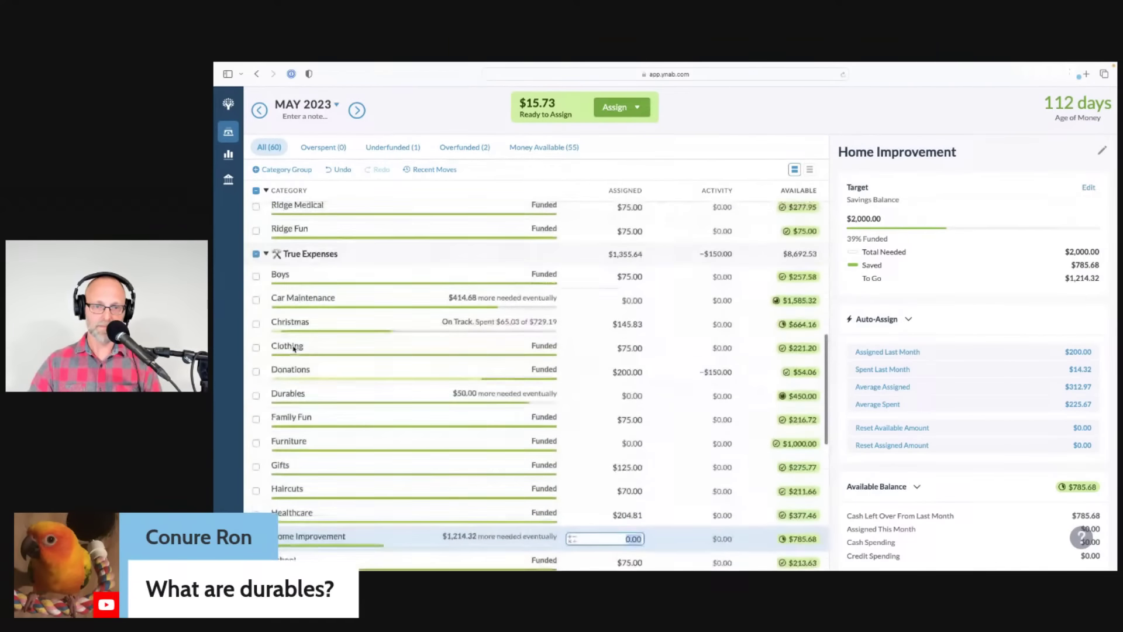
left_click(256, 304)
left_click(257, 374)
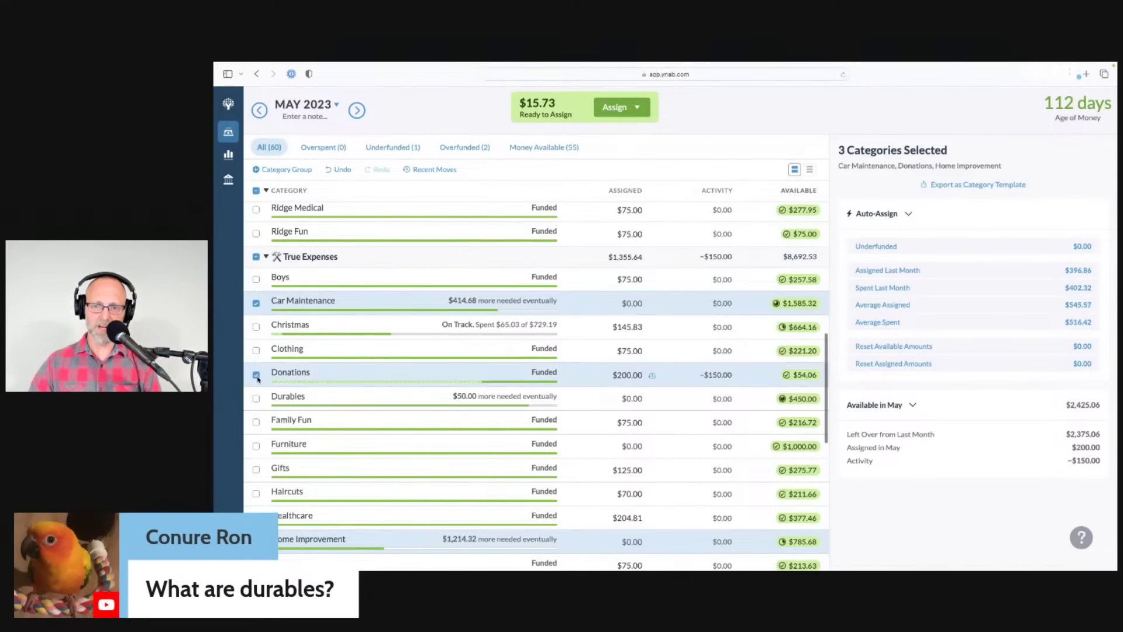
scroll(294, 395, "down", 1)
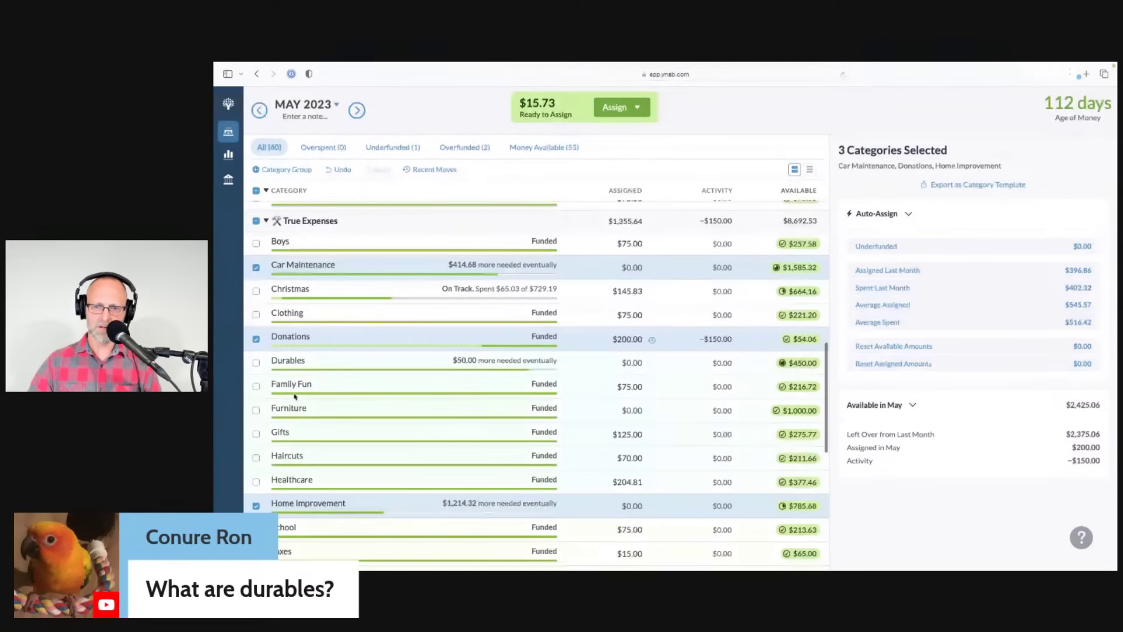
scroll(294, 396, "down", 1)
scroll(295, 397, "down", 1)
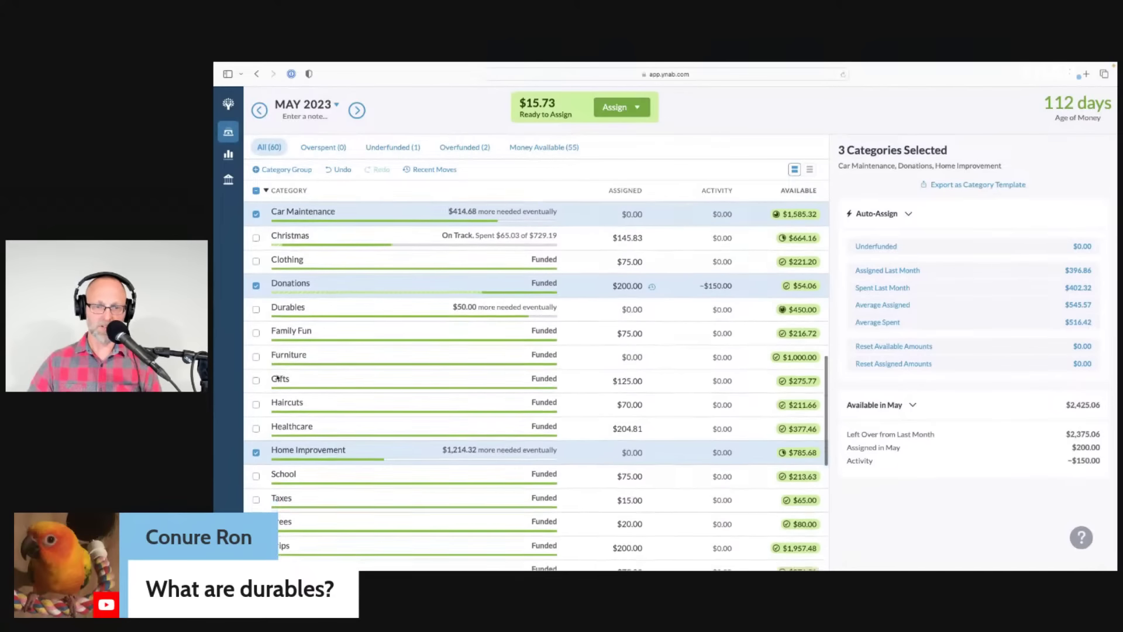
left_click(256, 350)
scroll(324, 414, "down", 3)
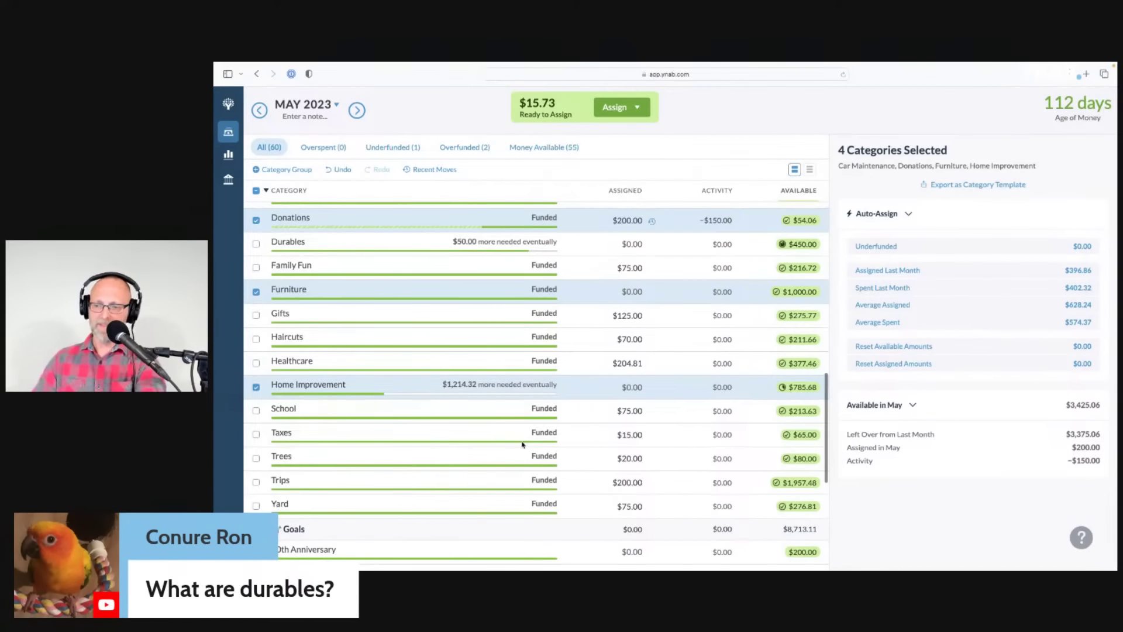
- Deselect Car Maintenance, Donations, Furniture and Home Improvement in True Expenses without assigning money to them
scroll(542, 444, "up", 3)
scroll(543, 443, "up", 2)
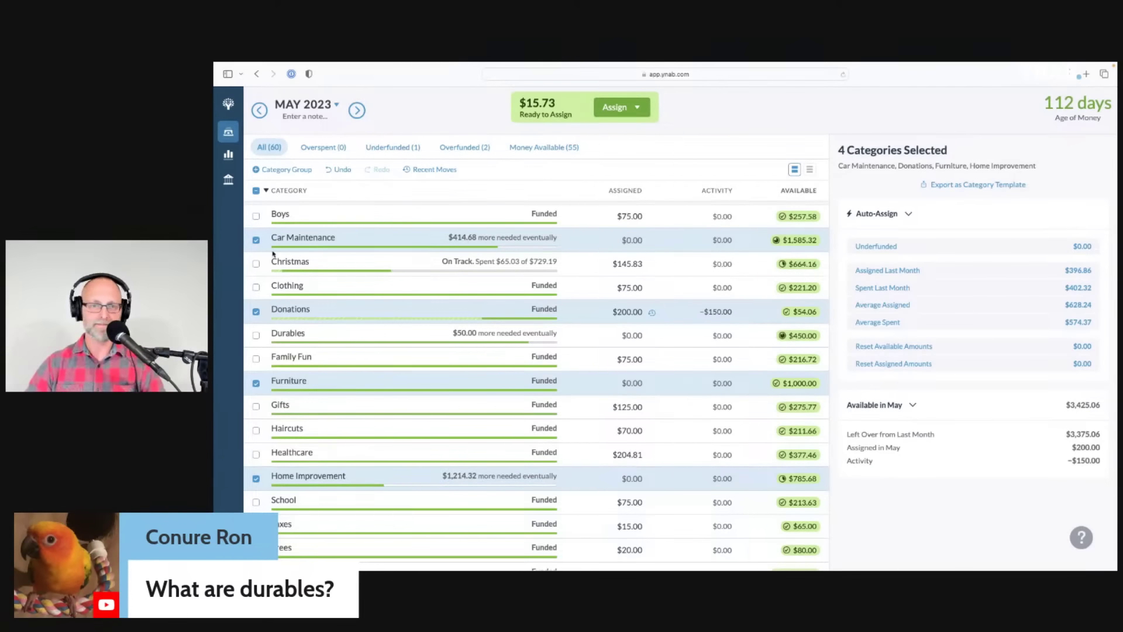
left_click(256, 240)
left_click(255, 311)
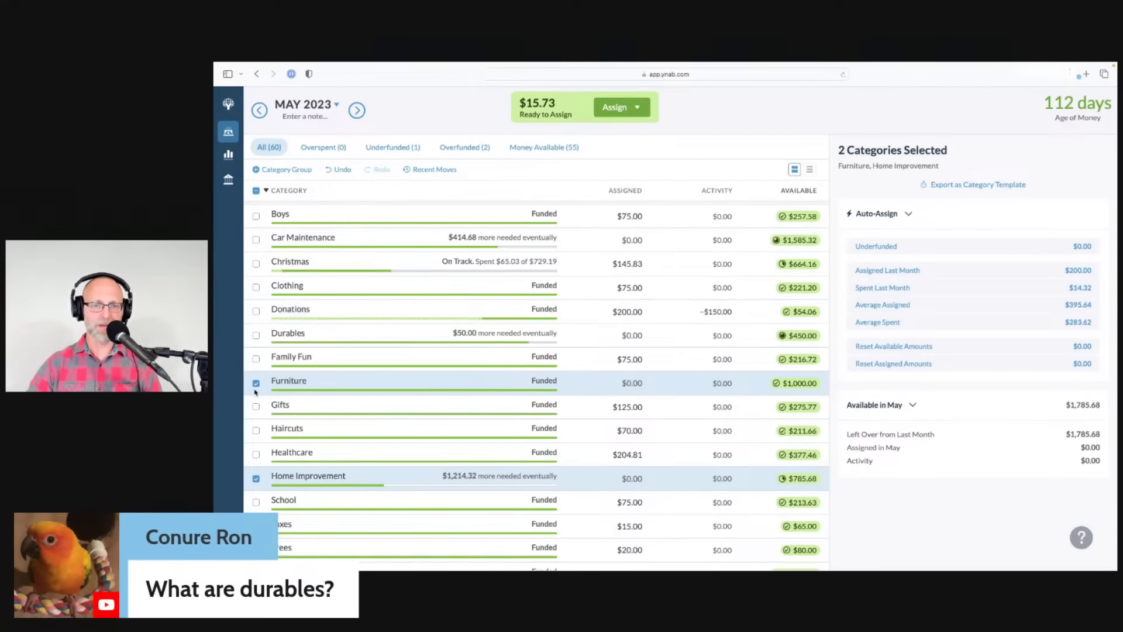
left_click(256, 383)
left_click(256, 478)
- Look over the Goals categories and the Fun and Gifts groups for a place to put the remaining money
scroll(355, 423, "down", 5)
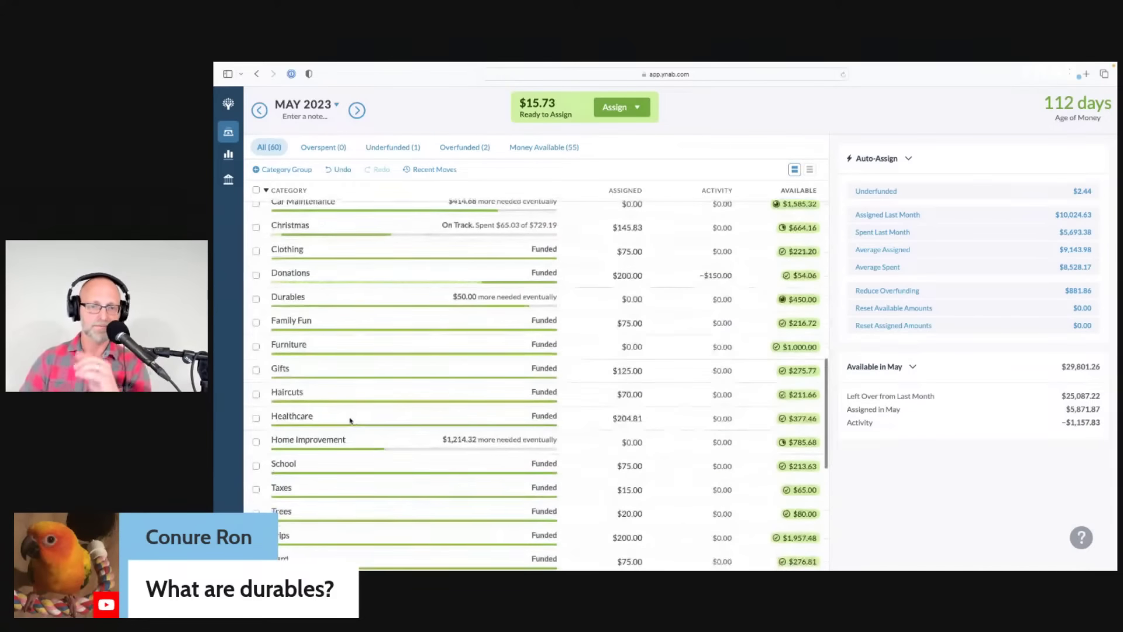
scroll(365, 429, "down", 3)
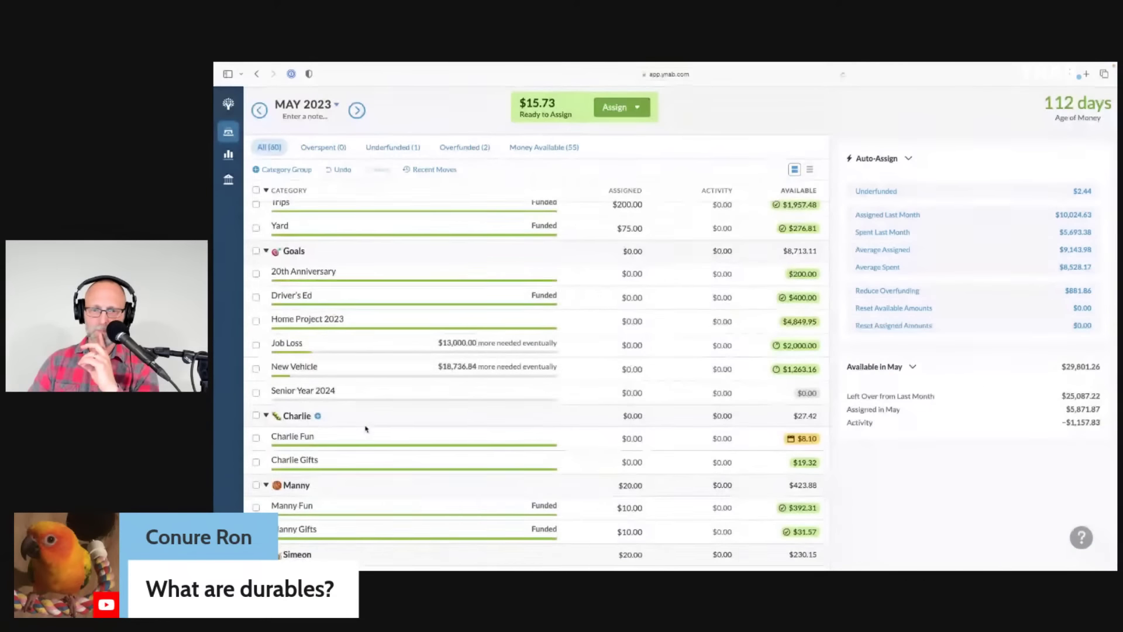
scroll(365, 428, "down", 1)
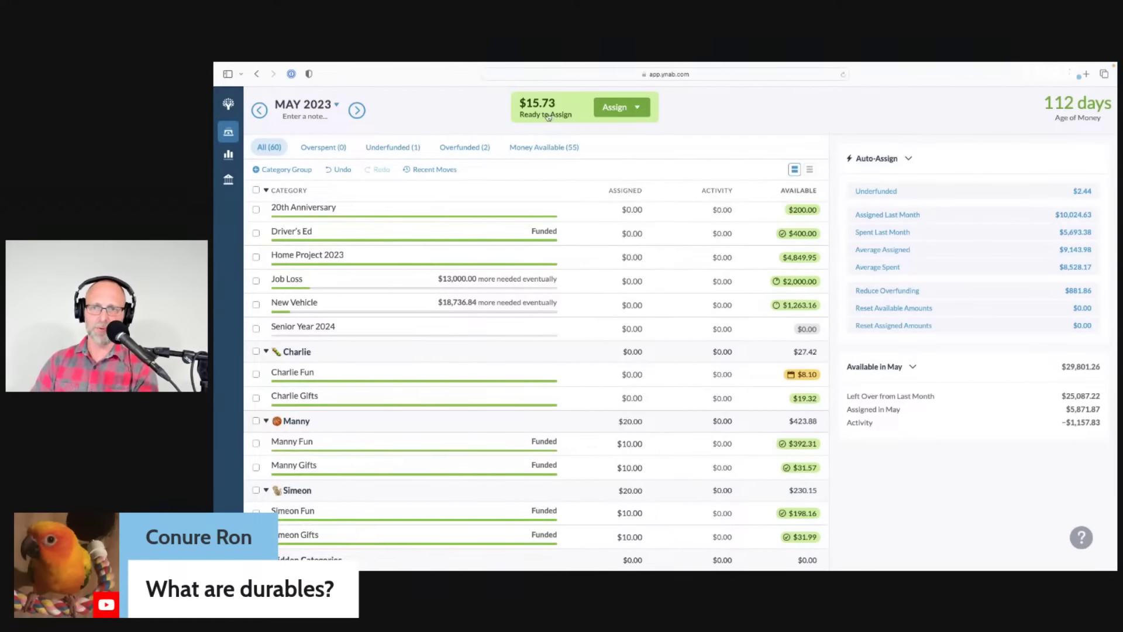
scroll(334, 304, "up", 1)
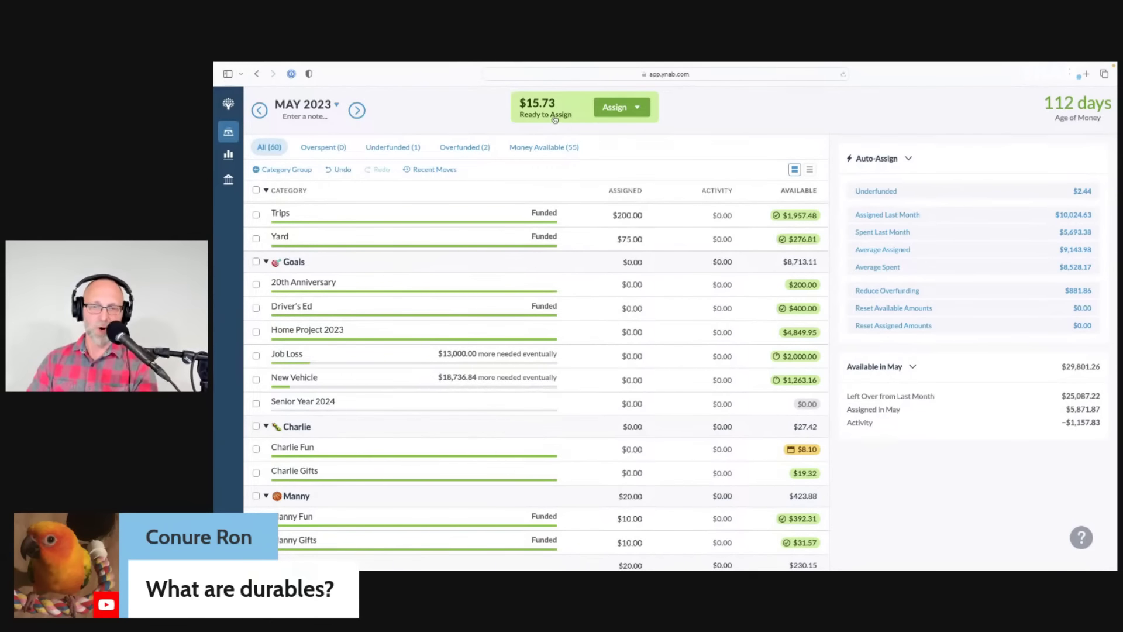
left_click(642, 309)
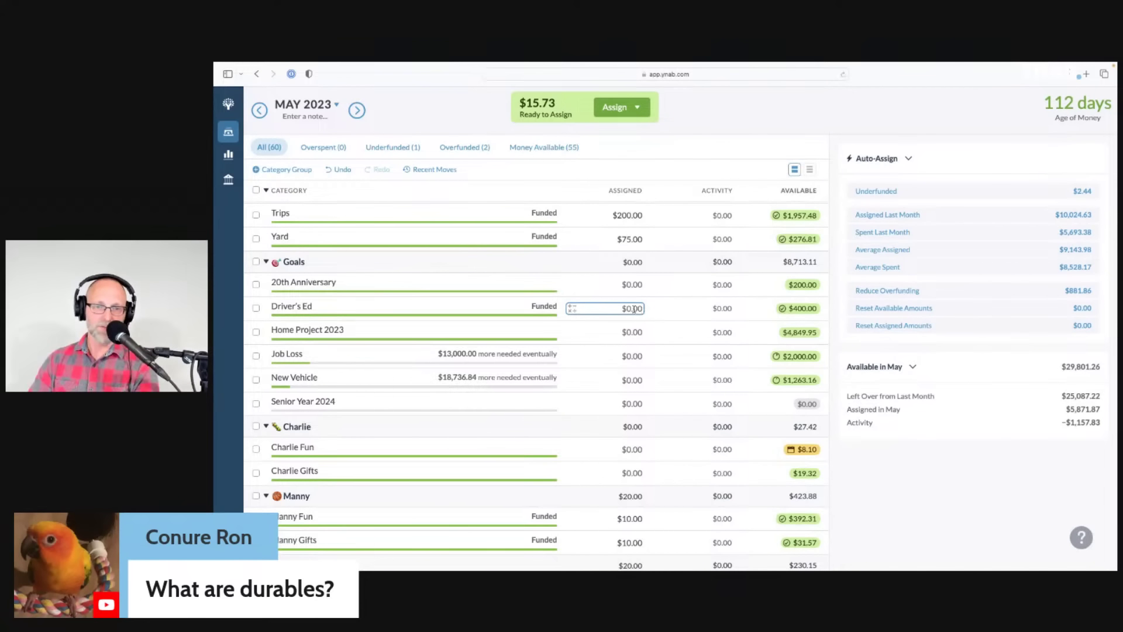
key("Escape")
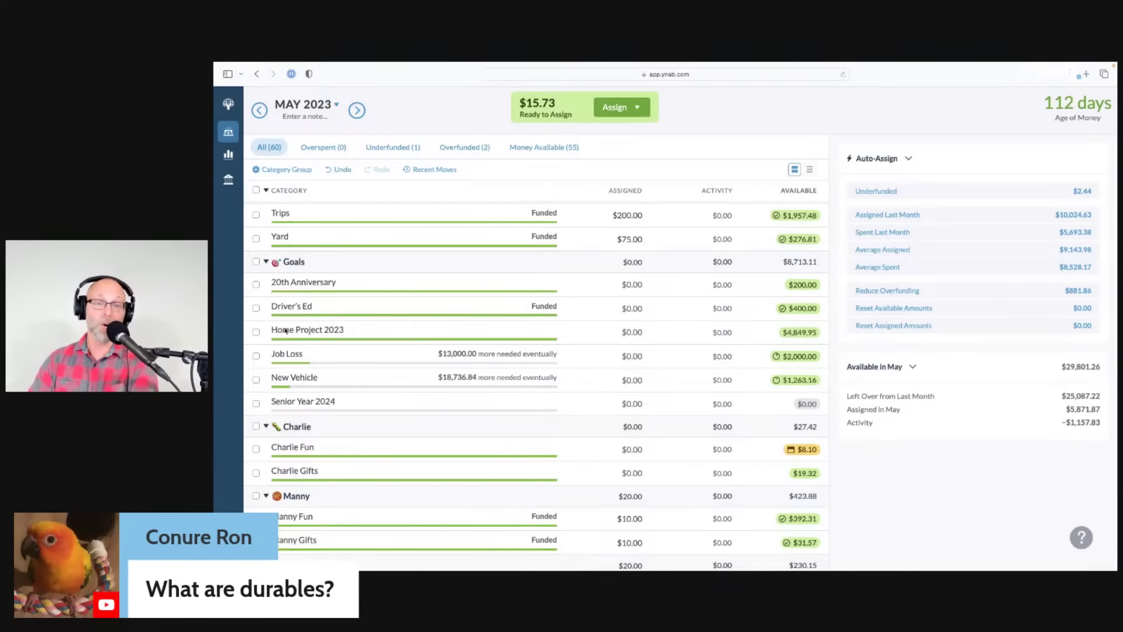
- Review the Home Project 2023 category in Goals against the True Expenses available balances, and deselect it without assigning money
left_click(263, 335)
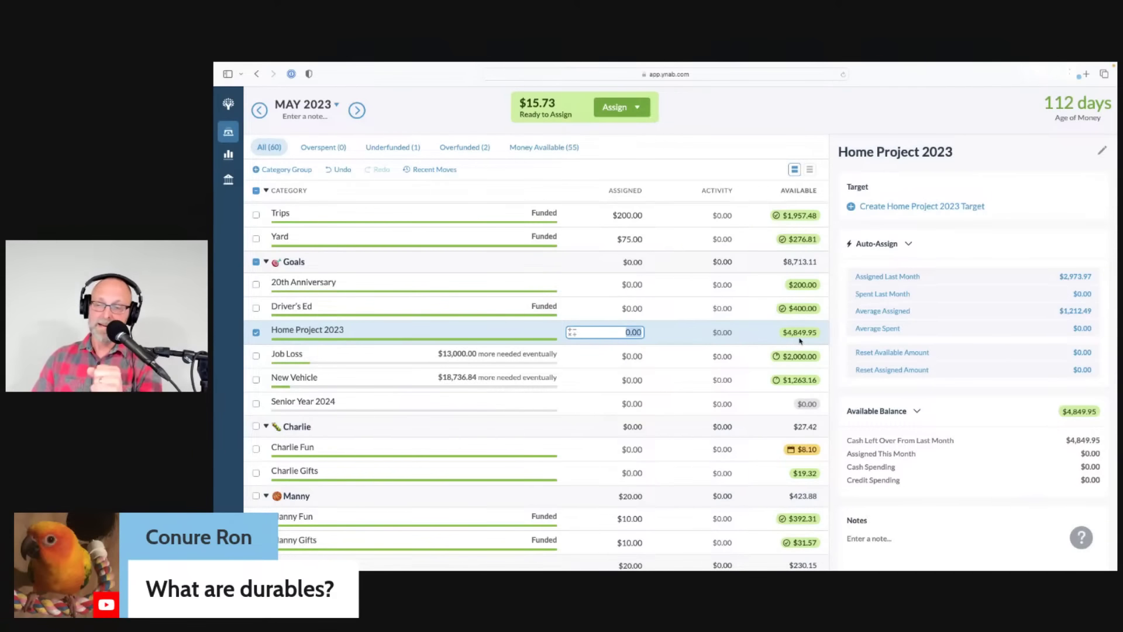
scroll(800, 341, "up", 4)
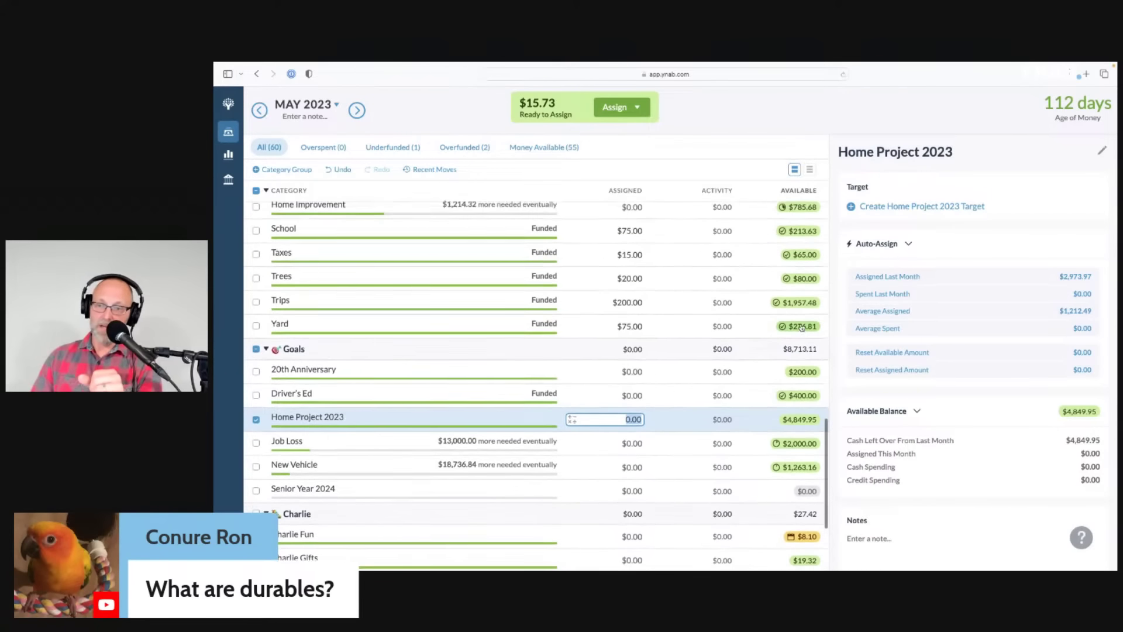
scroll(801, 327, "up", 1)
scroll(795, 266, "up", 3)
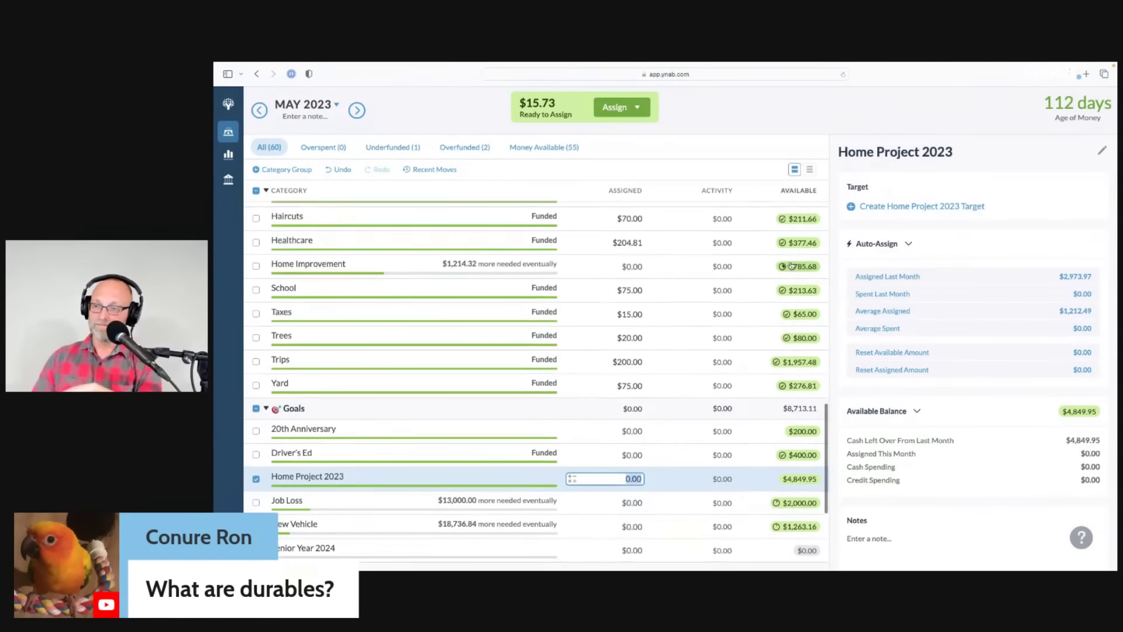
scroll(793, 281, "down", 3)
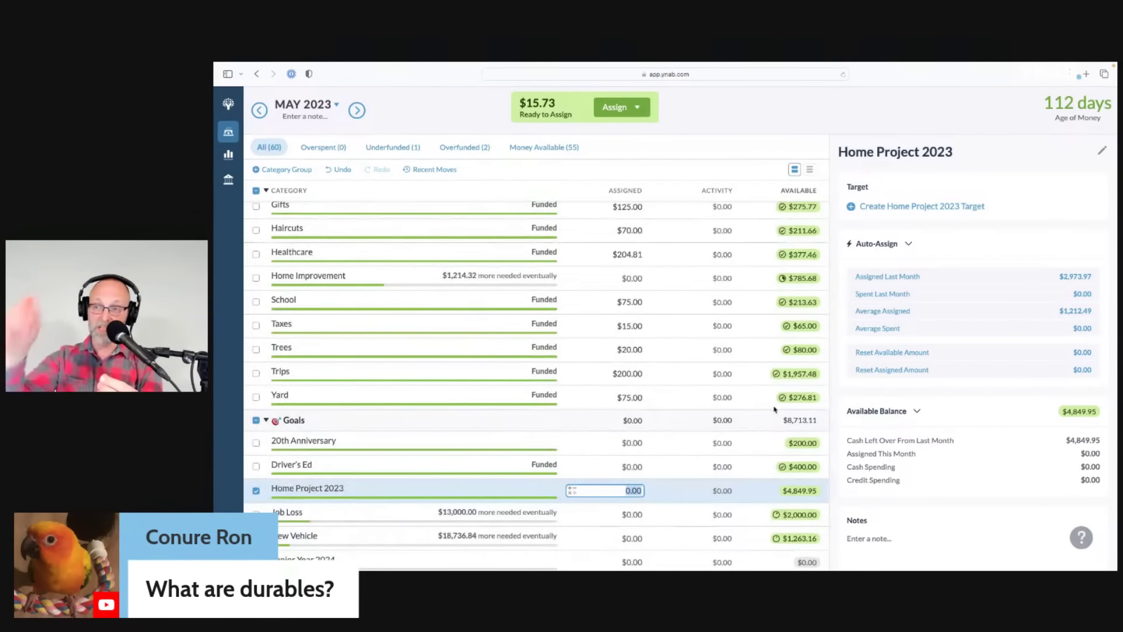
scroll(732, 397, "up", 5)
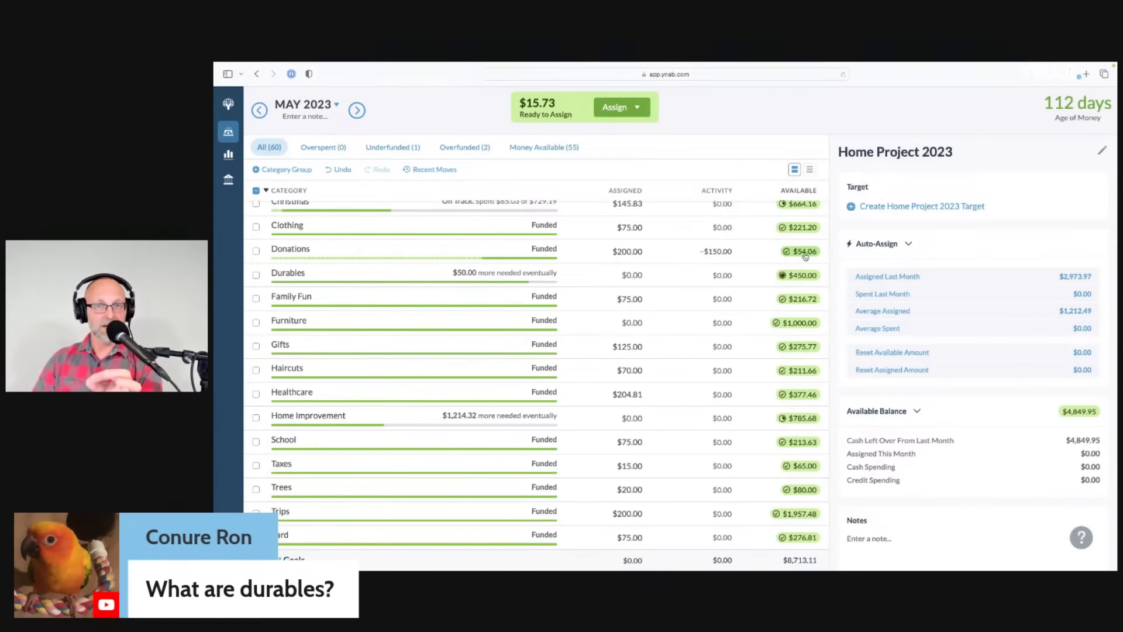
scroll(794, 351, "down", 3)
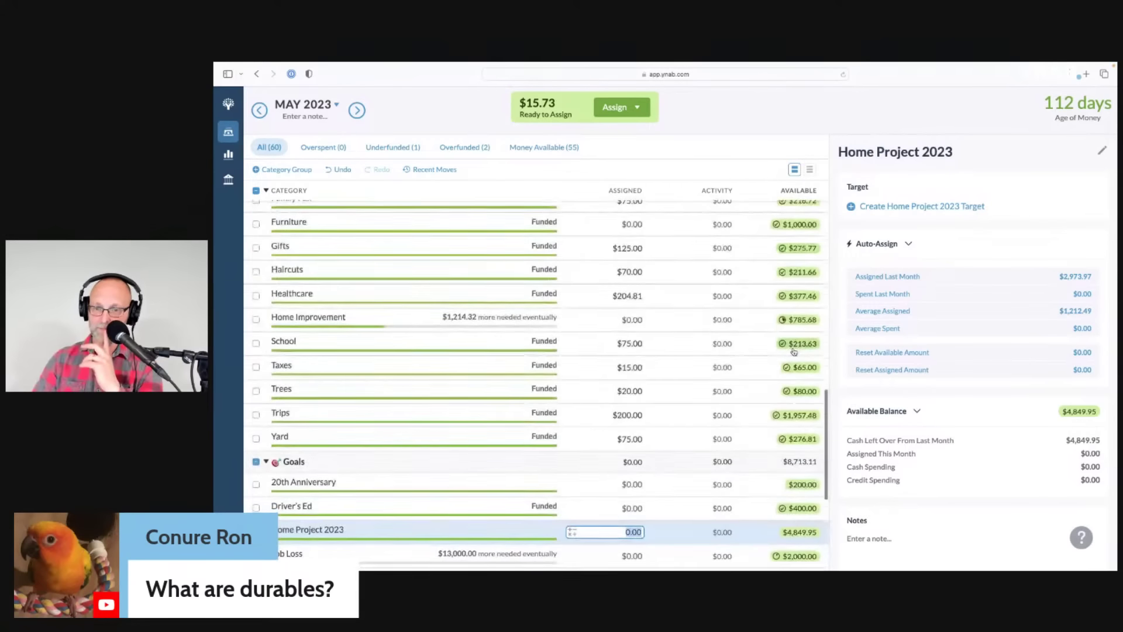
scroll(794, 351, "down", 5)
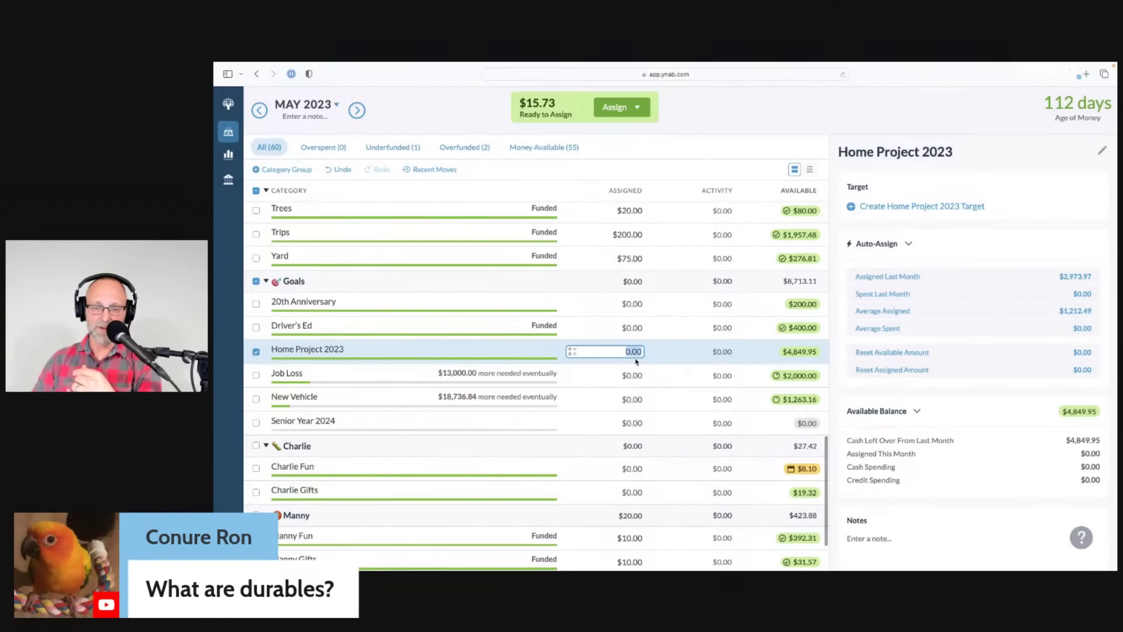
left_click(256, 352)
- Add 15.73 to the amount assigned to Ridge Medical in the Ridgearoo group and deselect the category
scroll(418, 315, "up", 8)
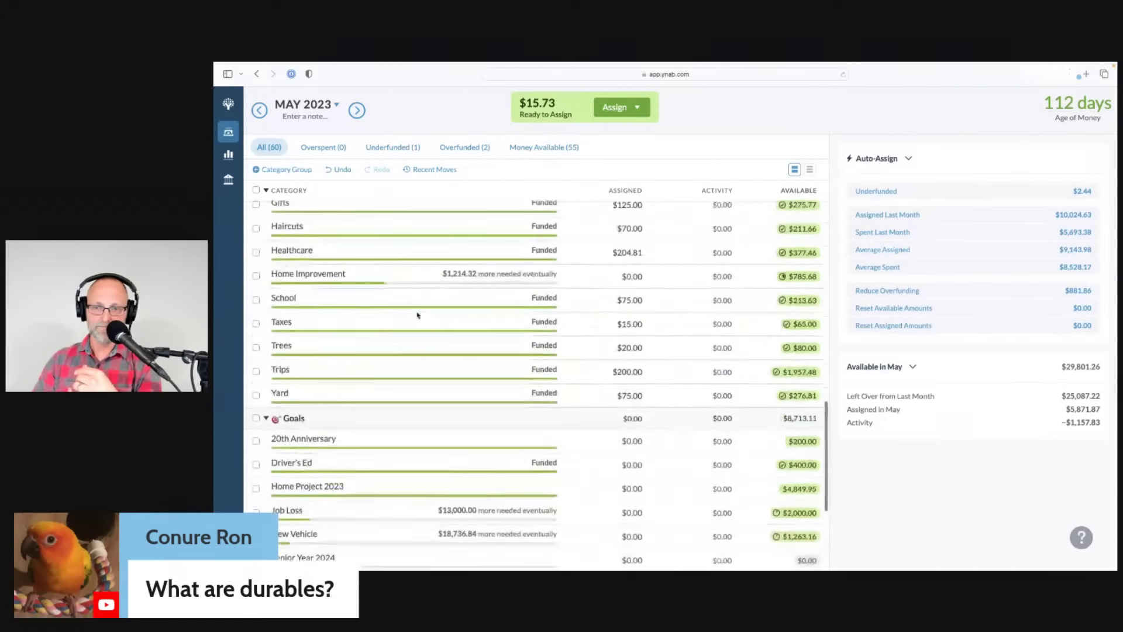
scroll(427, 316, "up", 2)
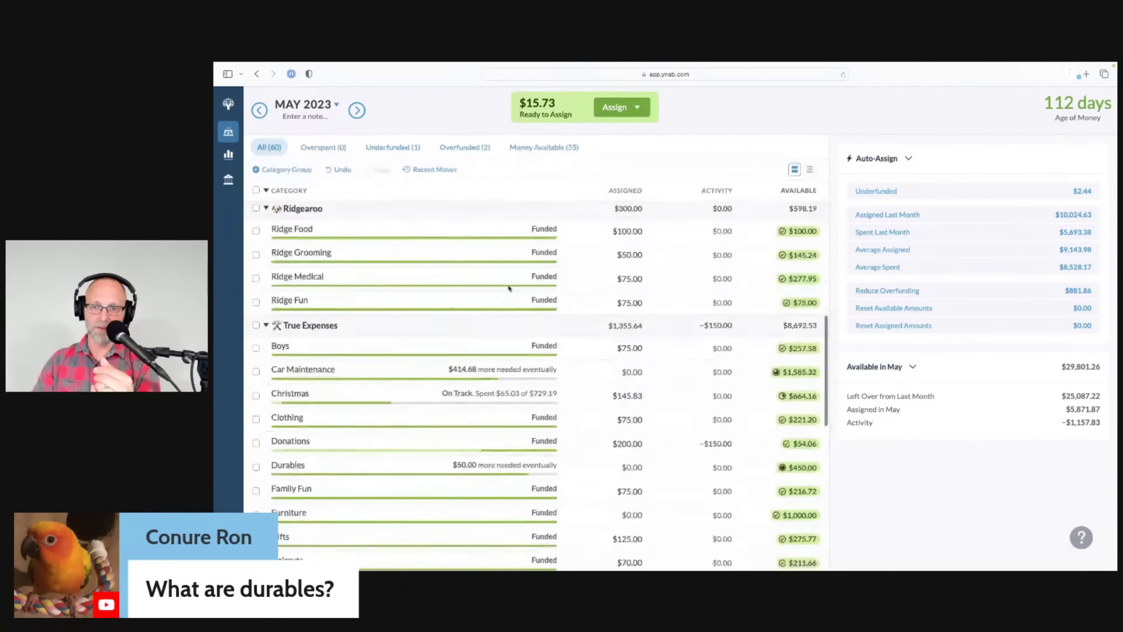
left_click(592, 280)
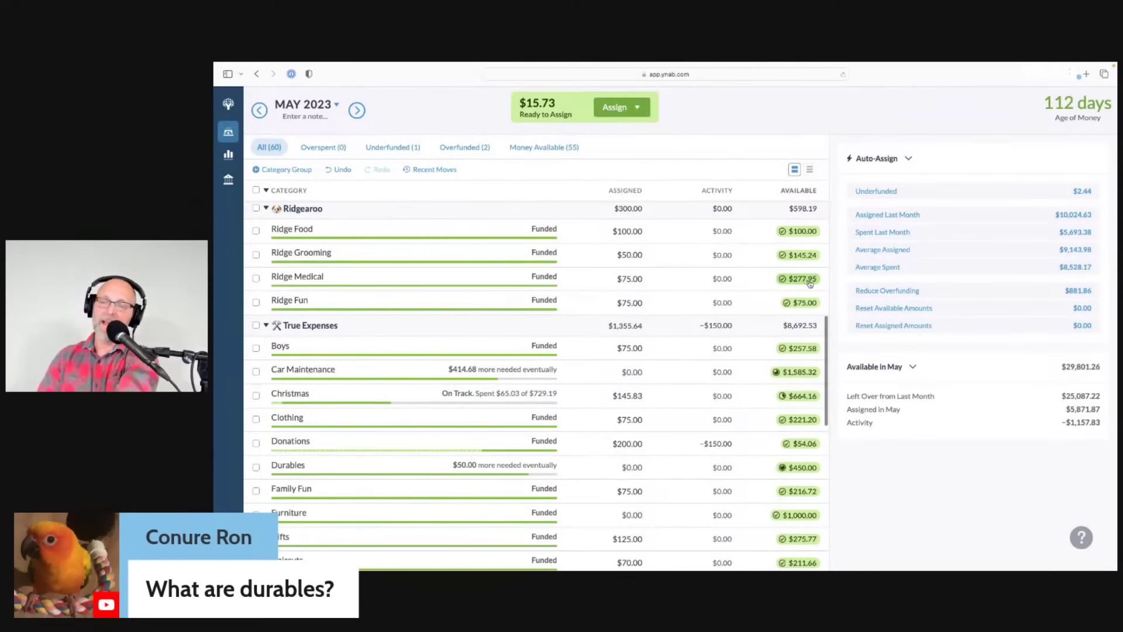
left_click(580, 280)
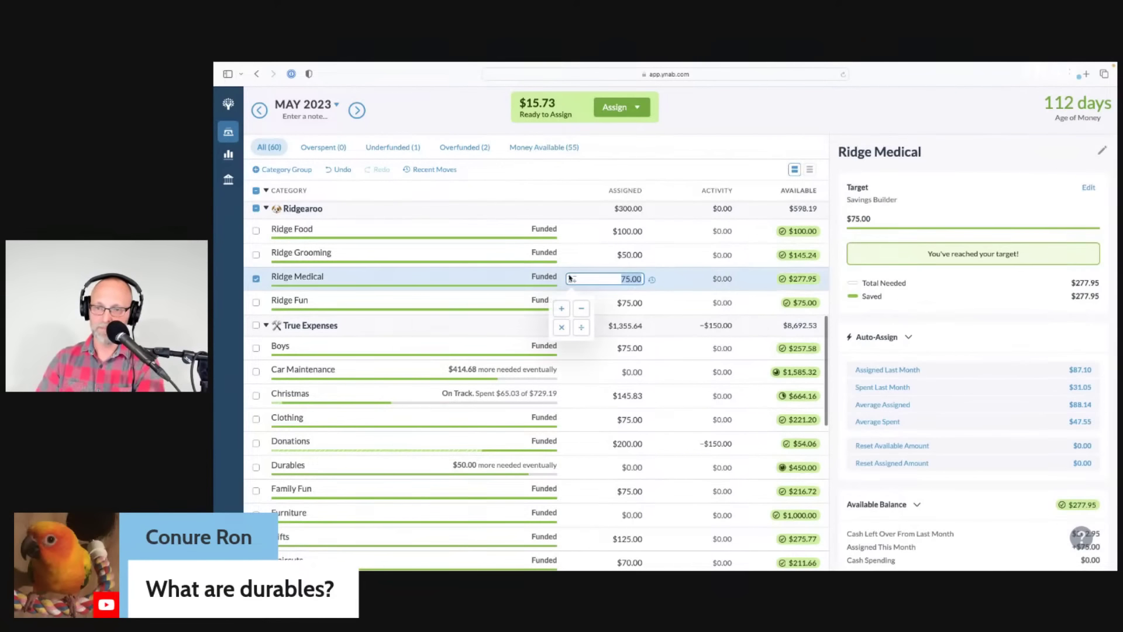
type("+15")
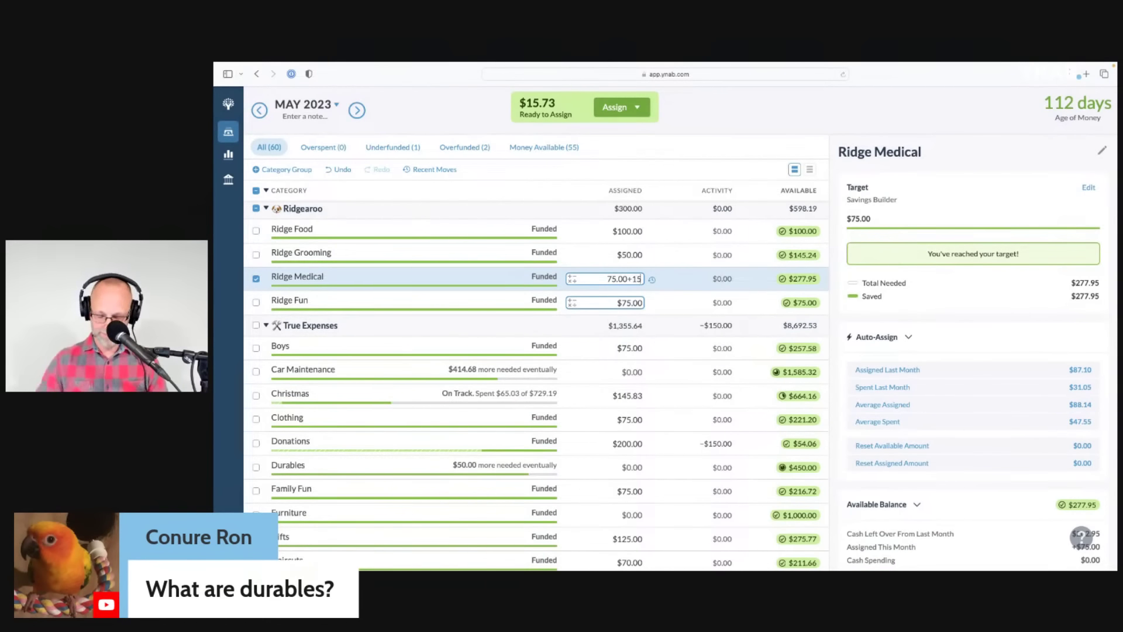
type(".73")
key("Return")
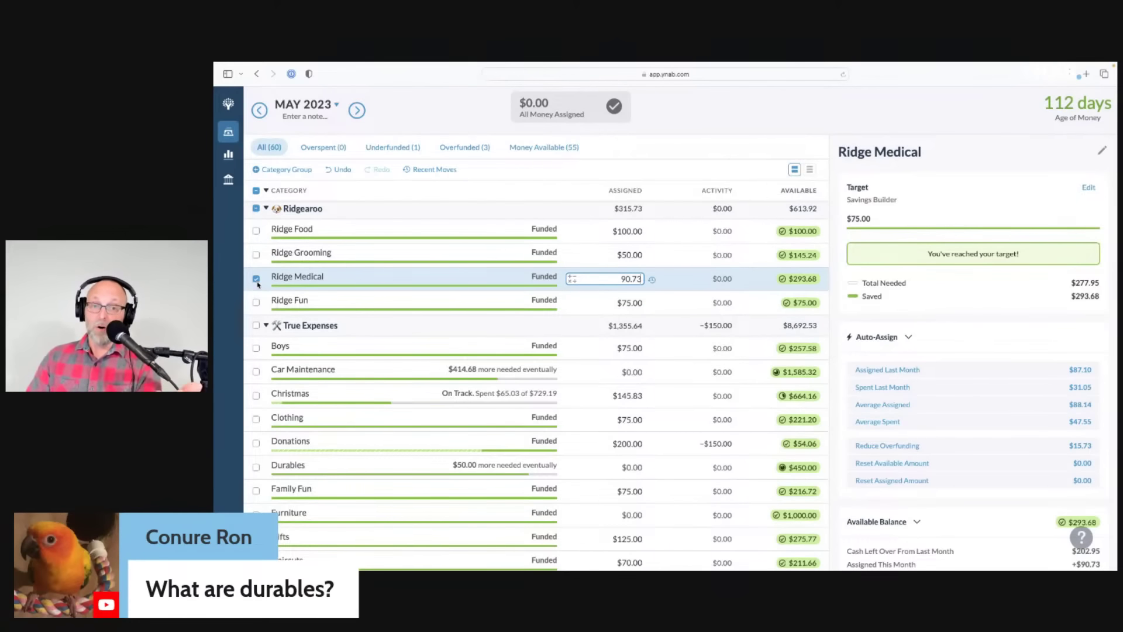
left_click(606, 129)
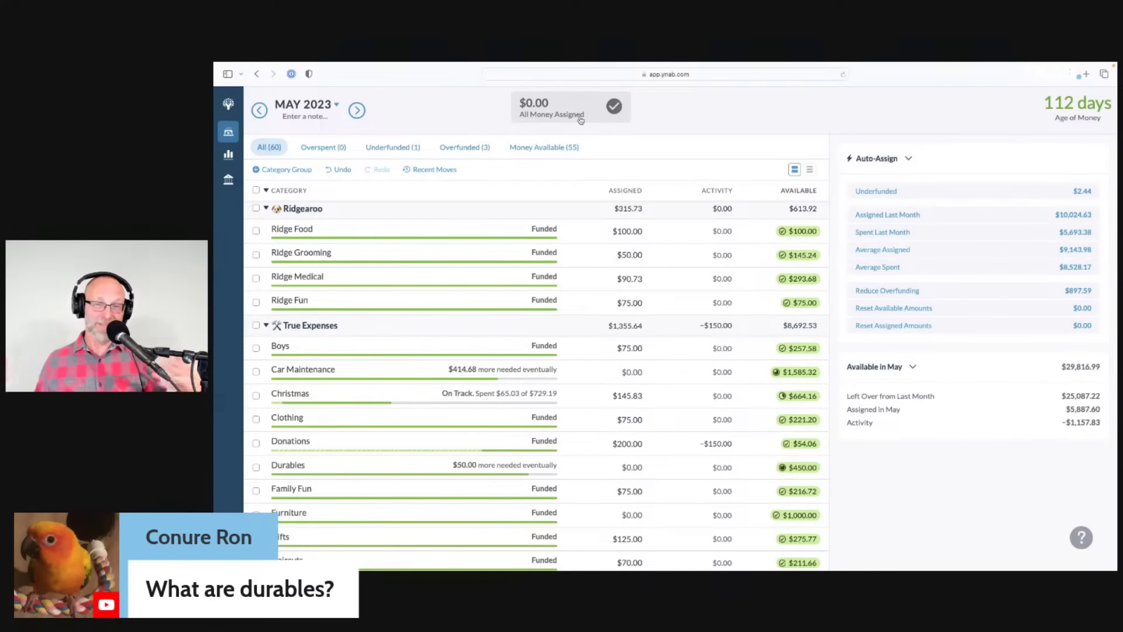
- Look over the May 2023 assigned and available amounts from the Goals categories up to Bills
scroll(390, 345, "down", 12)
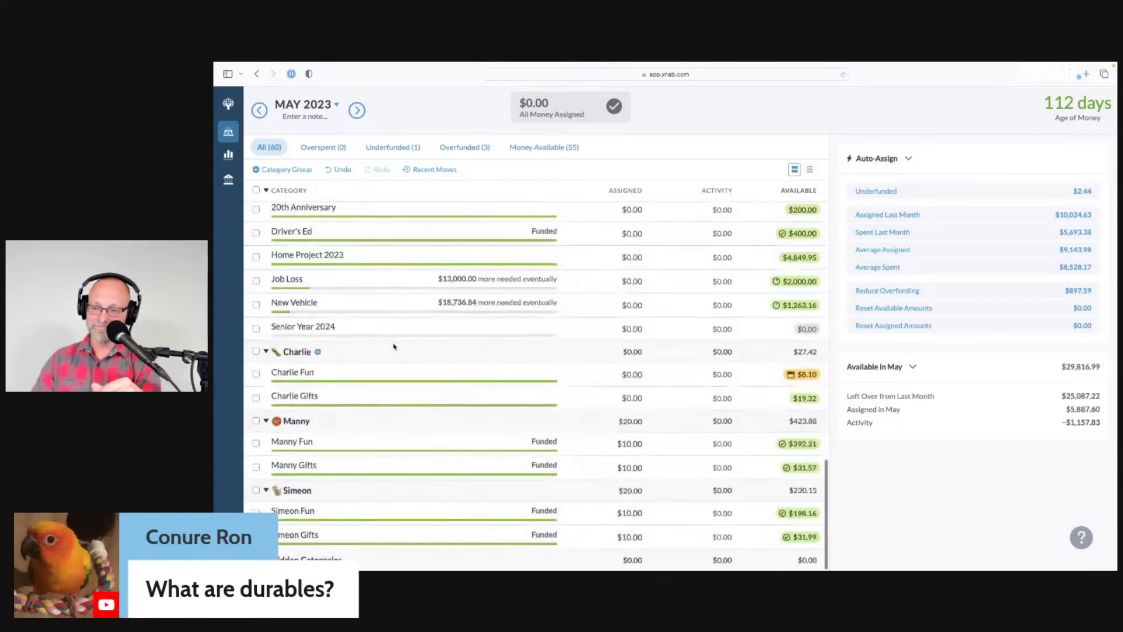
scroll(537, 330, "up", 5)
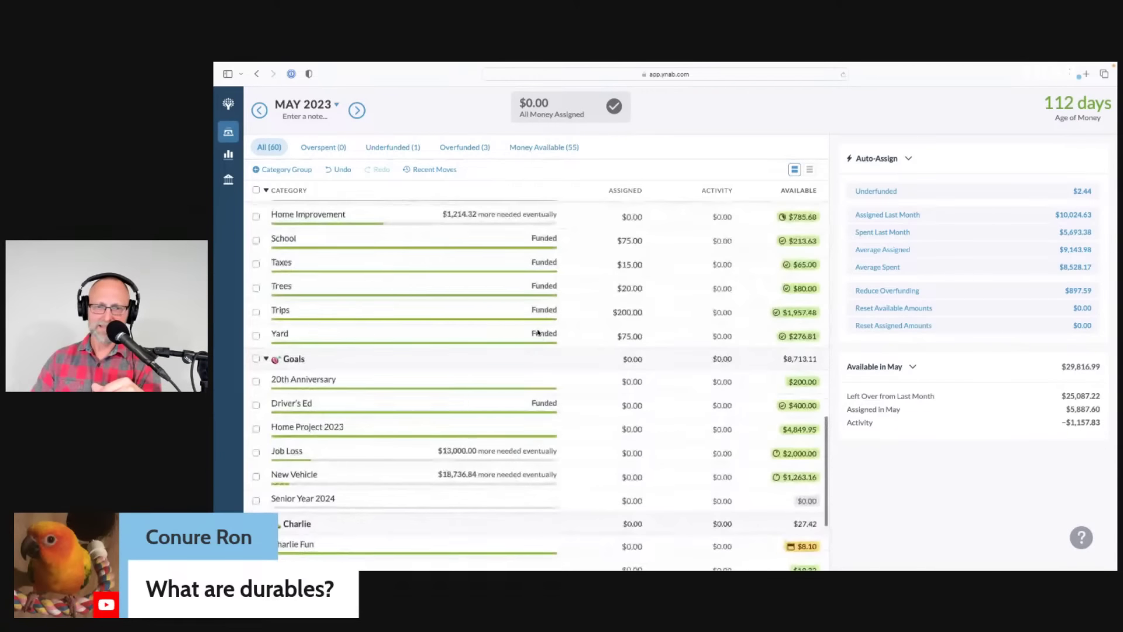
scroll(537, 332, "up", 5)
scroll(538, 332, "up", 3)
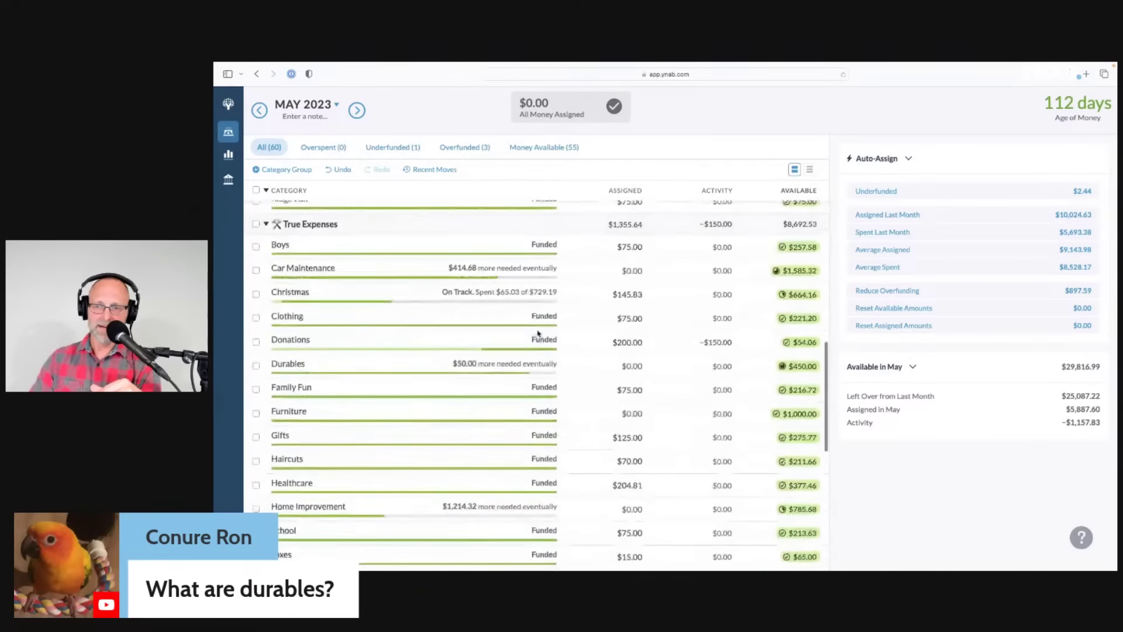
scroll(572, 333, "up", 5)
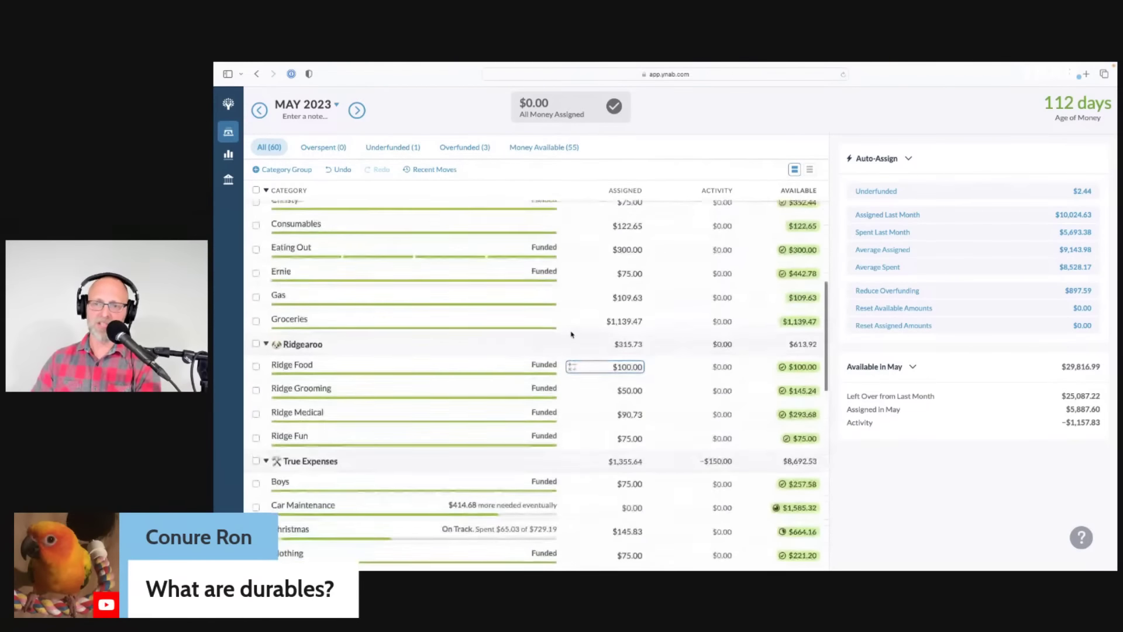
scroll(571, 333, "down", 4)
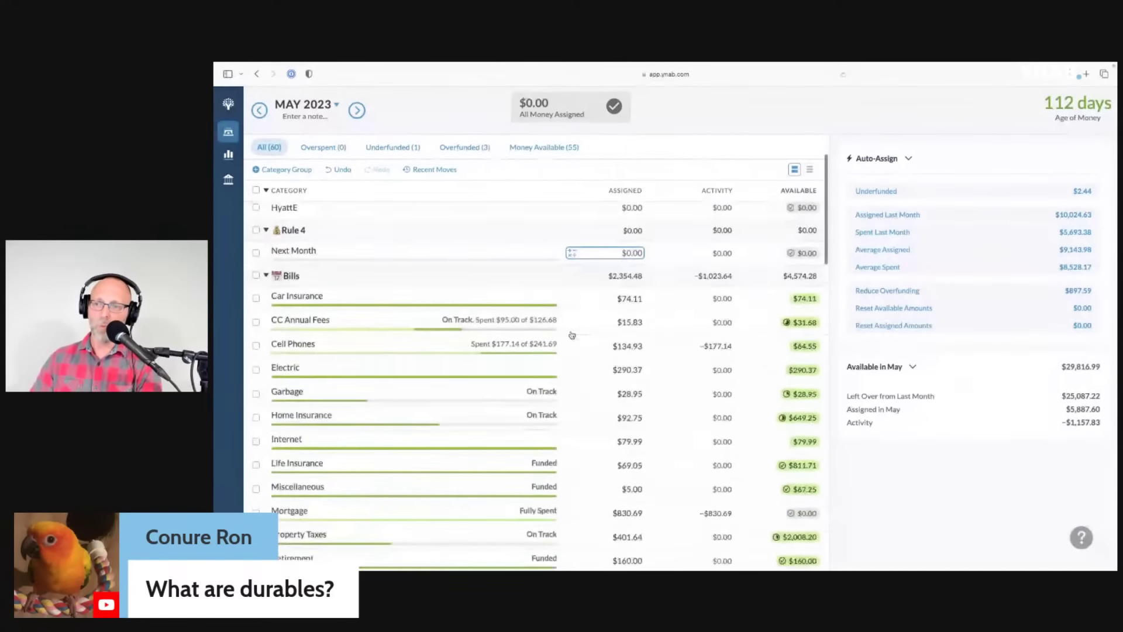
- Select Car Maintenance, Durables, Home Improvement and Furniture in True Expenses to review their combined available balance, and clear the selection
scroll(763, 336, "down", 5)
scroll(763, 337, "down", 1)
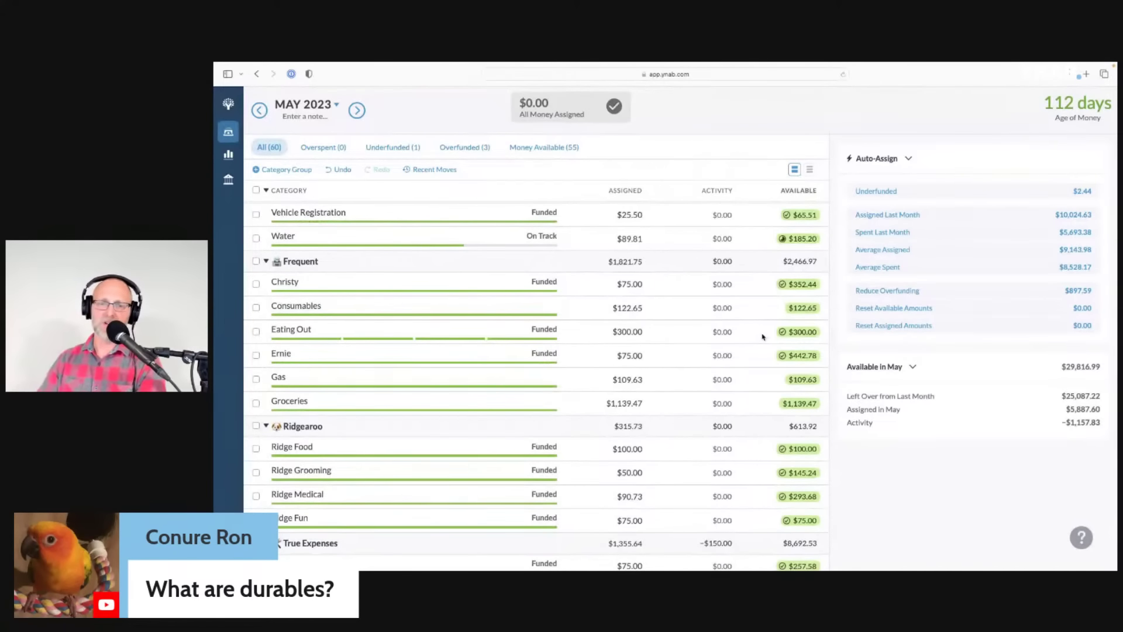
scroll(696, 366, "down", 5)
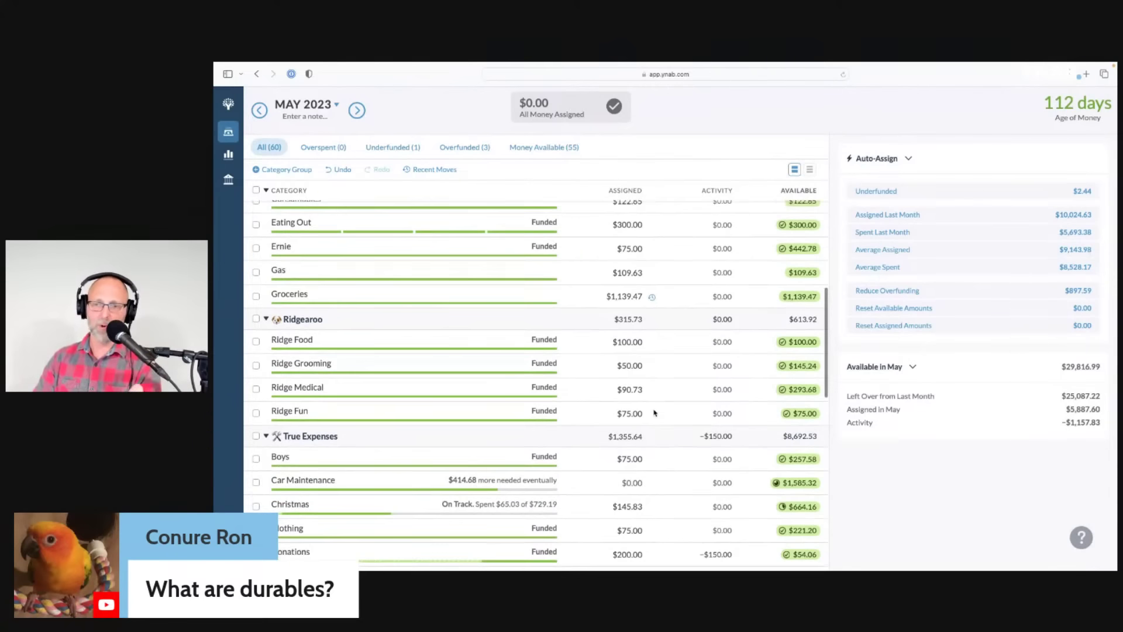
scroll(653, 413, "down", 5)
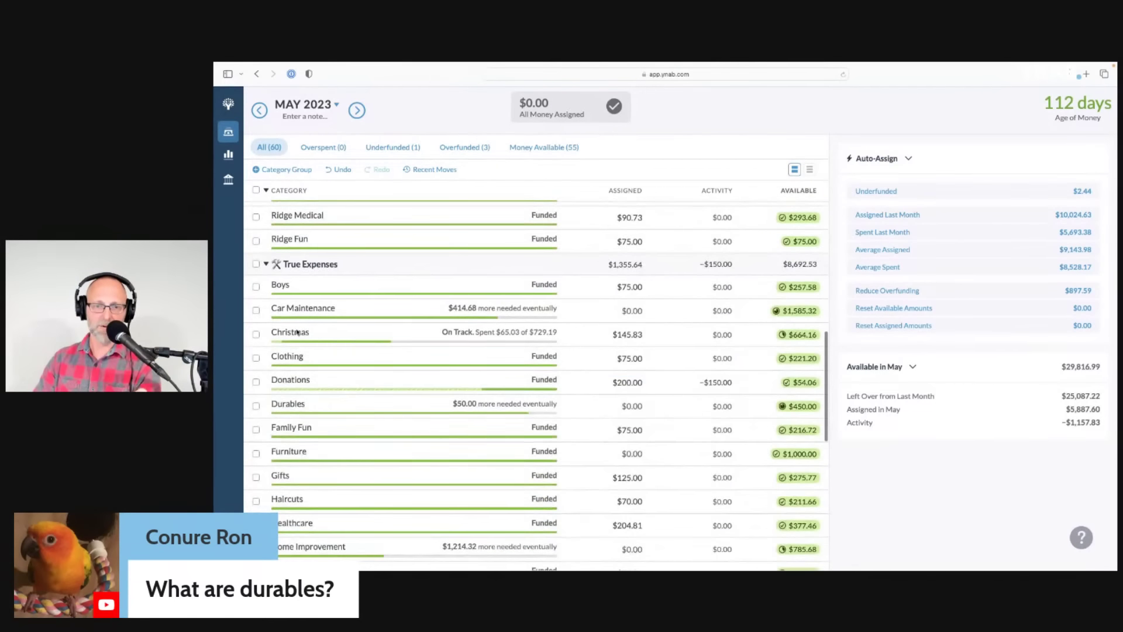
left_click(258, 311)
scroll(269, 372, "down", 1)
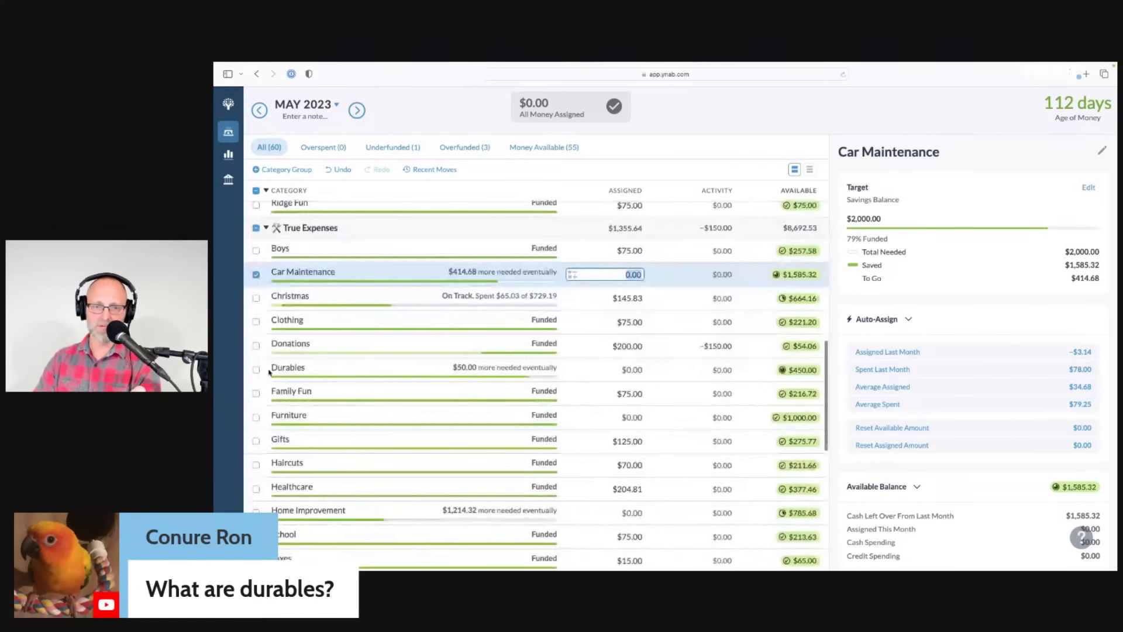
left_click(258, 367)
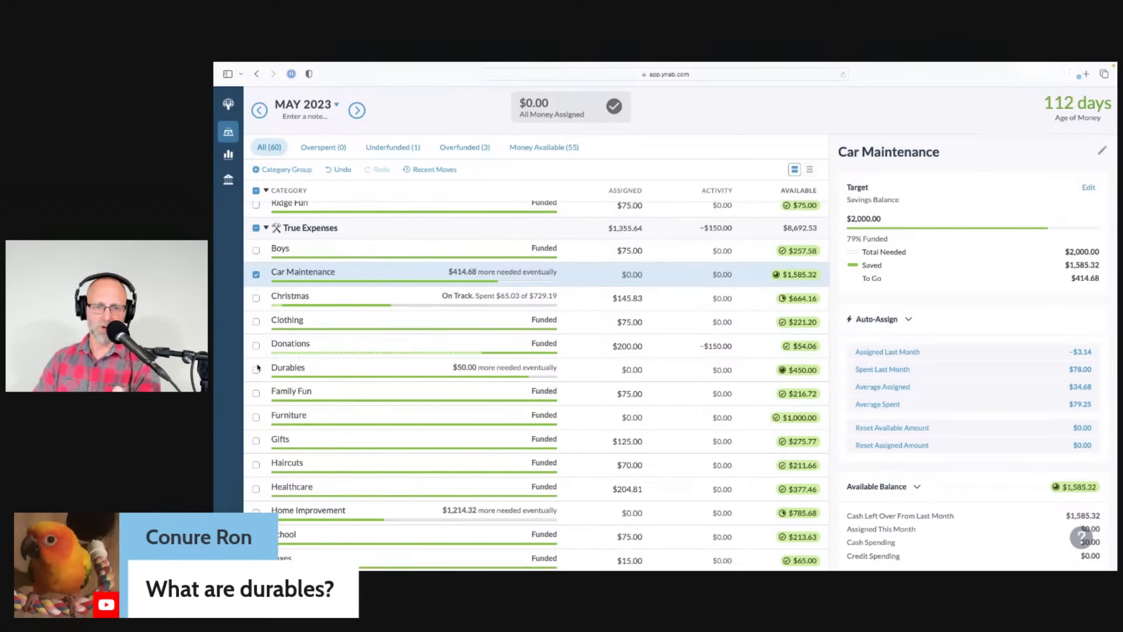
left_click(258, 368)
scroll(258, 468, "down", 1)
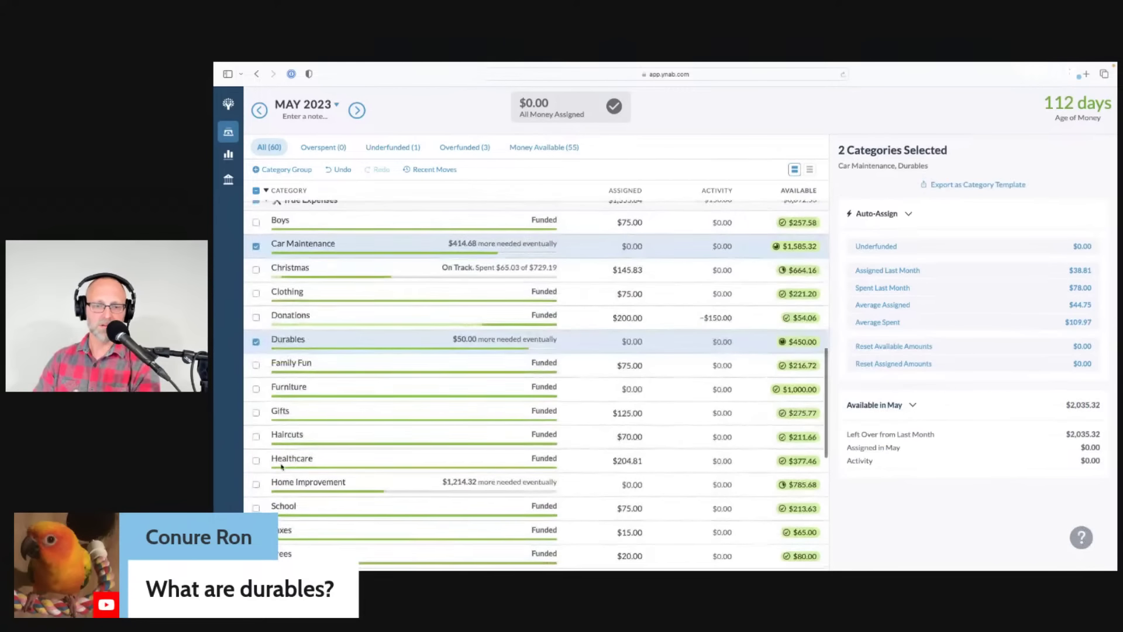
left_click(258, 485)
left_click(256, 390)
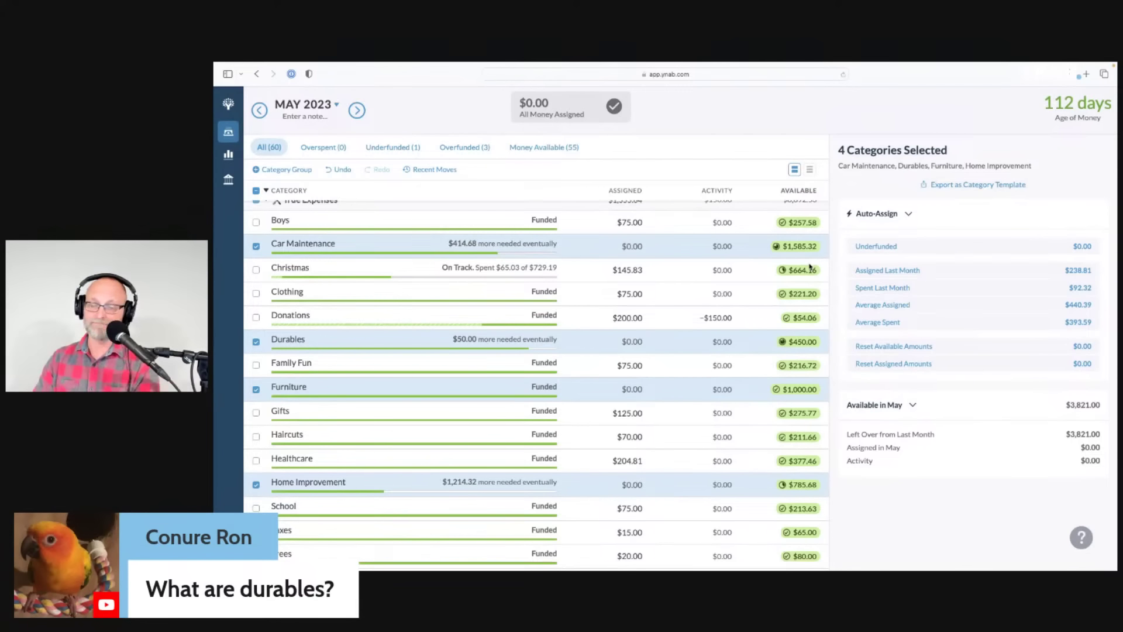
left_click(256, 192)
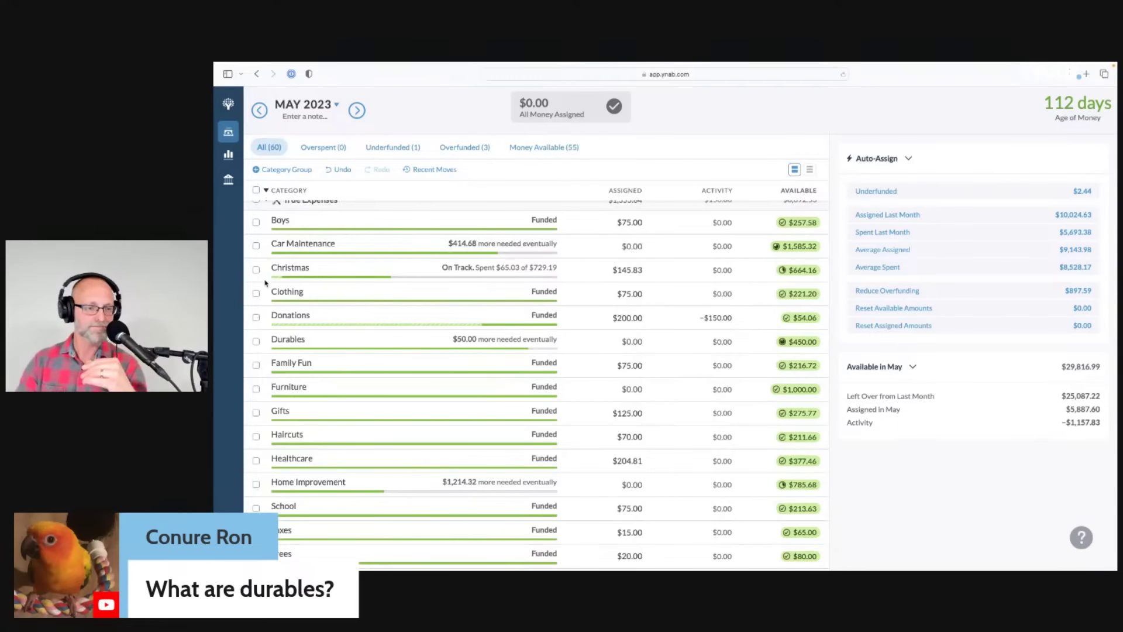